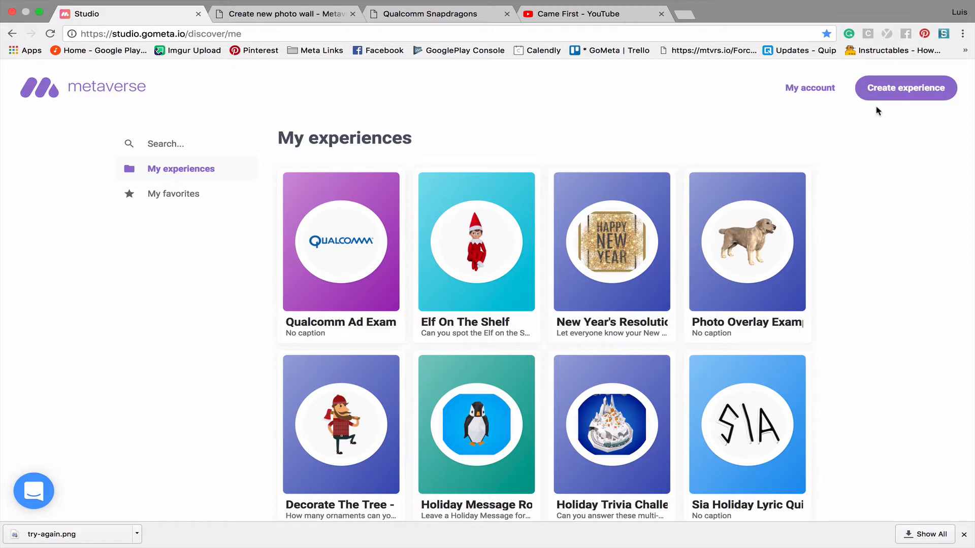
Step: Create a new experience and name it "Qualcomm Bus Stop Ad"
{"action": "left_click", "coordinate": [899, 96]}
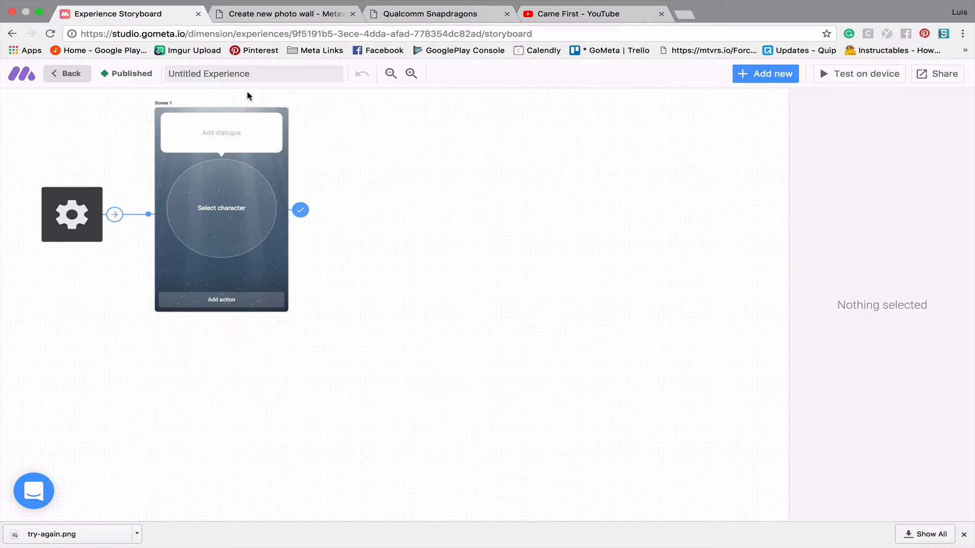
{"action": "left_click_drag", "start_coordinate": [259, 73], "coordinate": [161, 75]}
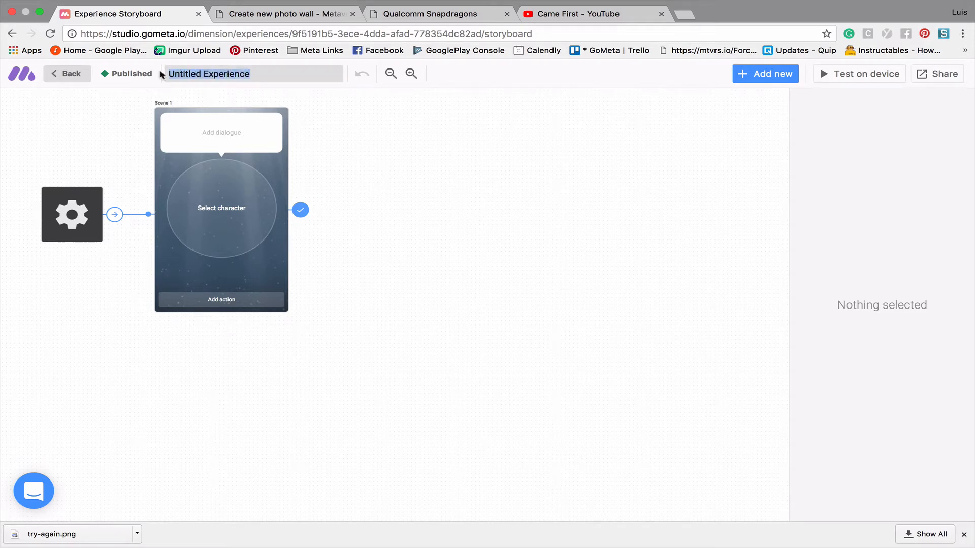
{"action": "type", "text": "Qualc"}
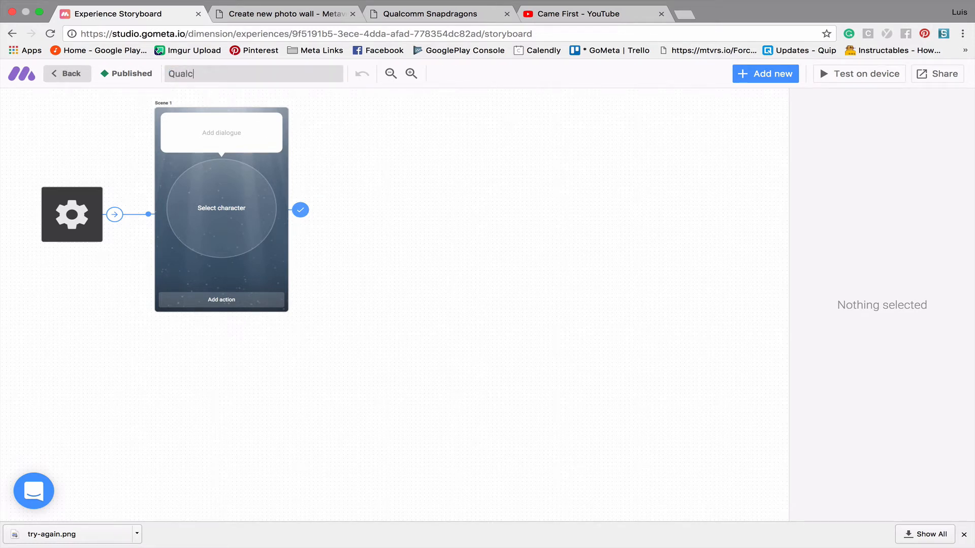
{"action": "type", "text": "omm Bus Stop Ad"}
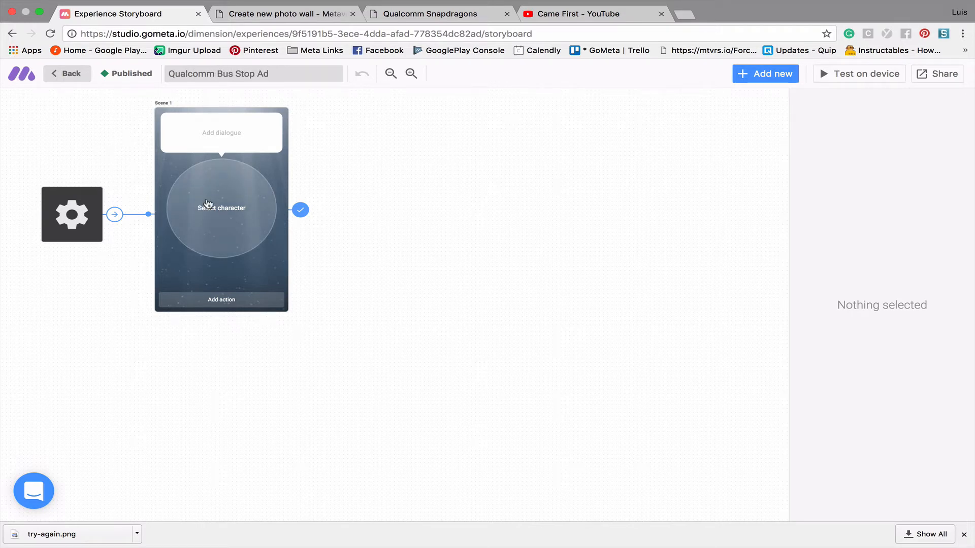
{"action": "key", "text": "Return"}
Step: Set Scene 1's character to the "Qualcomm 2" logo image from the characters uploaded by this account
{"action": "left_click", "coordinate": [242, 183]}
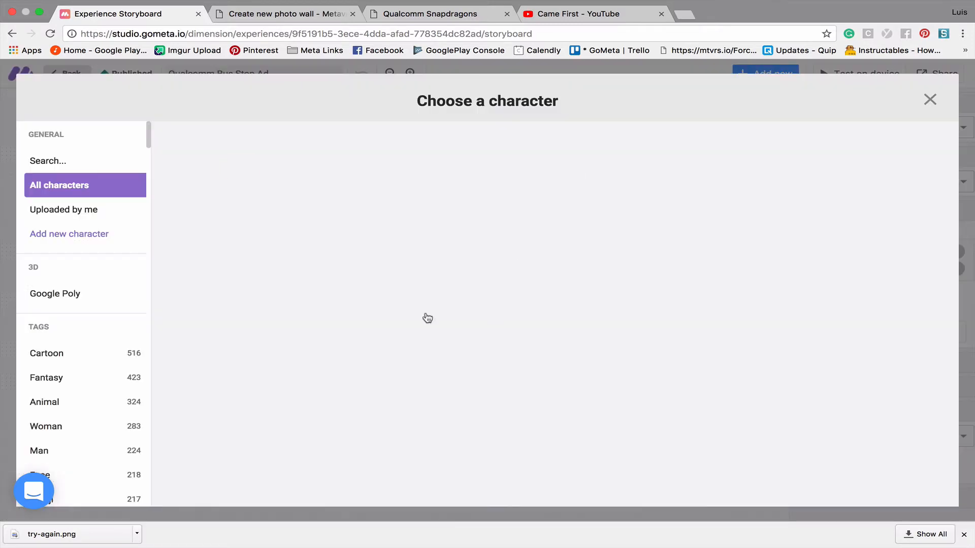
{"action": "left_click", "coordinate": [94, 213]}
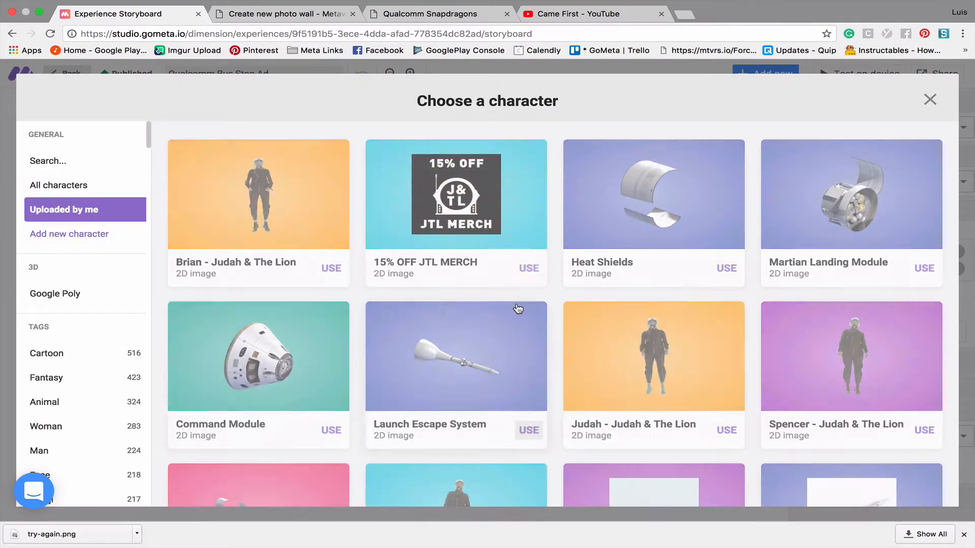
{"action": "scroll", "coordinate": [518, 307], "scroll_direction": "down", "scroll_amount": 10}
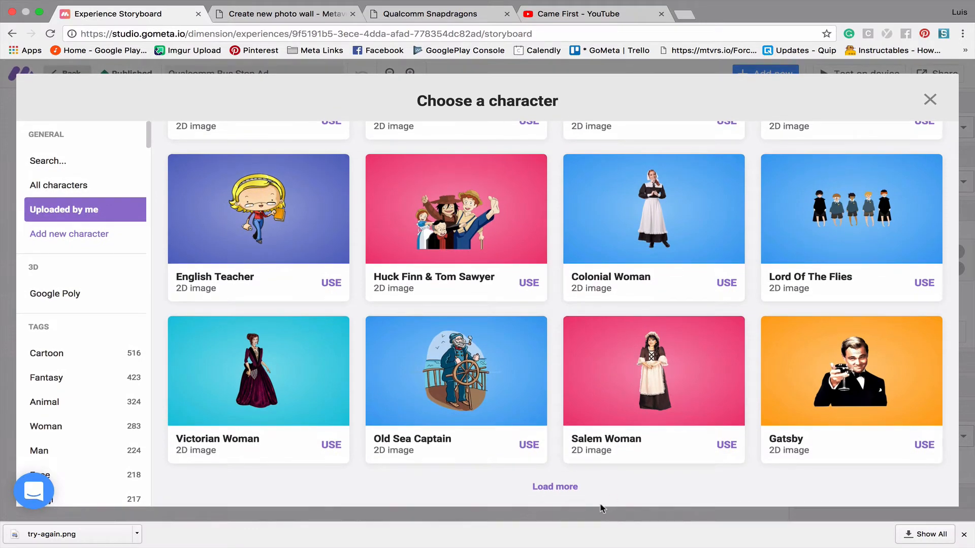
{"action": "left_click", "coordinate": [567, 489]}
{"action": "scroll", "coordinate": [566, 490], "scroll_direction": "down", "scroll_amount": 10}
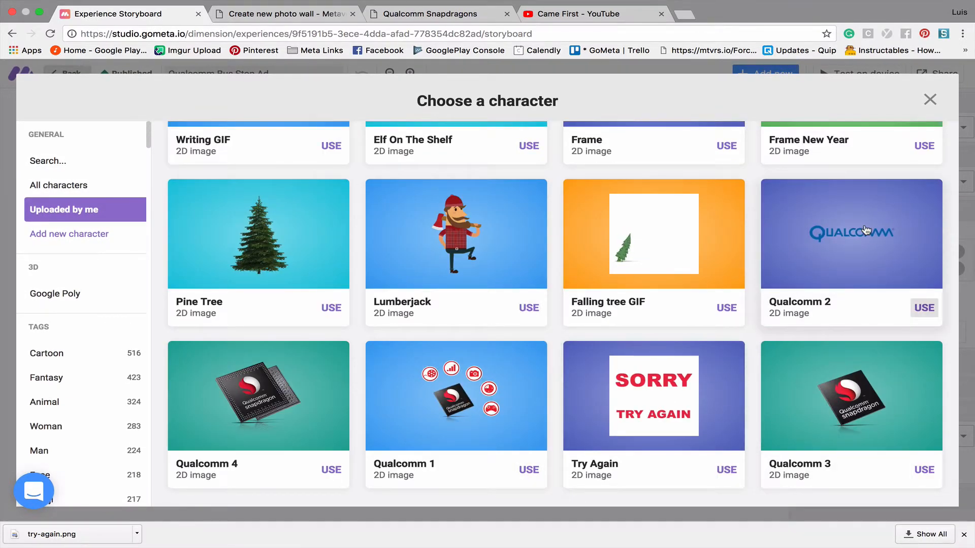
{"action": "left_click", "coordinate": [873, 222]}
Step: Set Scene 1's dialogue to "Welcome to the Qualcomm AR Hub! Watch a video and answer some questions for a chance to win!"
{"action": "left_click", "coordinate": [245, 124]}
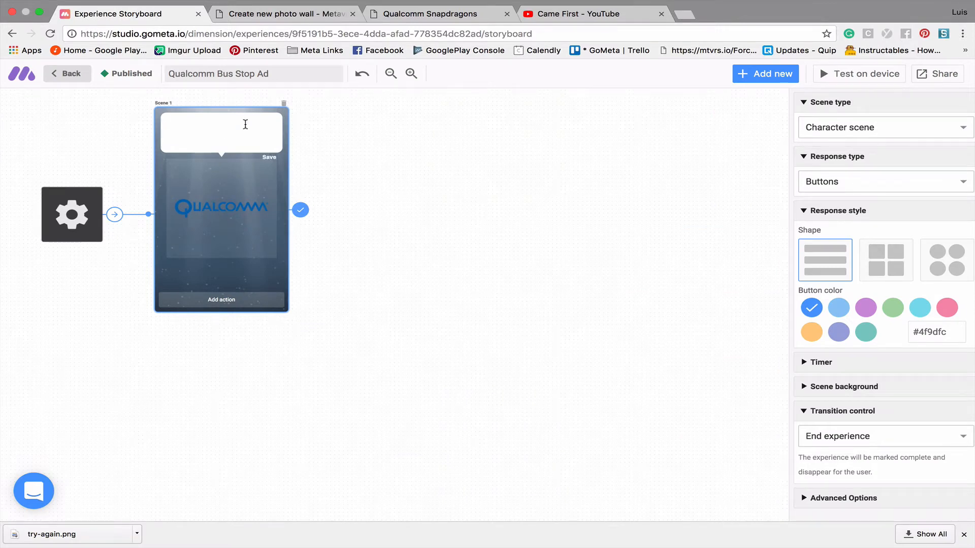
{"action": "type", "text": "Welcome to the Qualcomm AR Hub!"}
{"action": "key", "text": "Return"}
{"action": "type", "text": "Watch a video and an"}
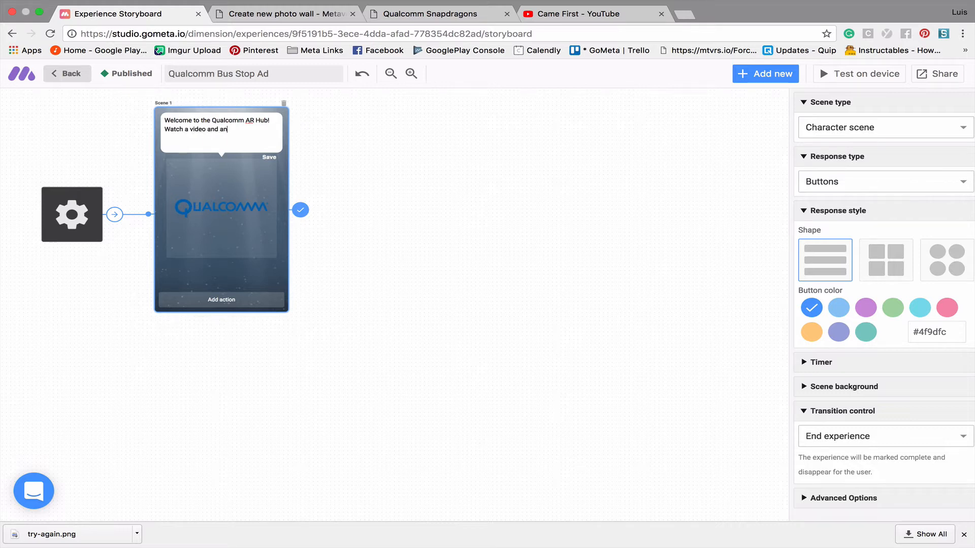
{"action": "type", "text": "swer some questions for a chance to win!"}
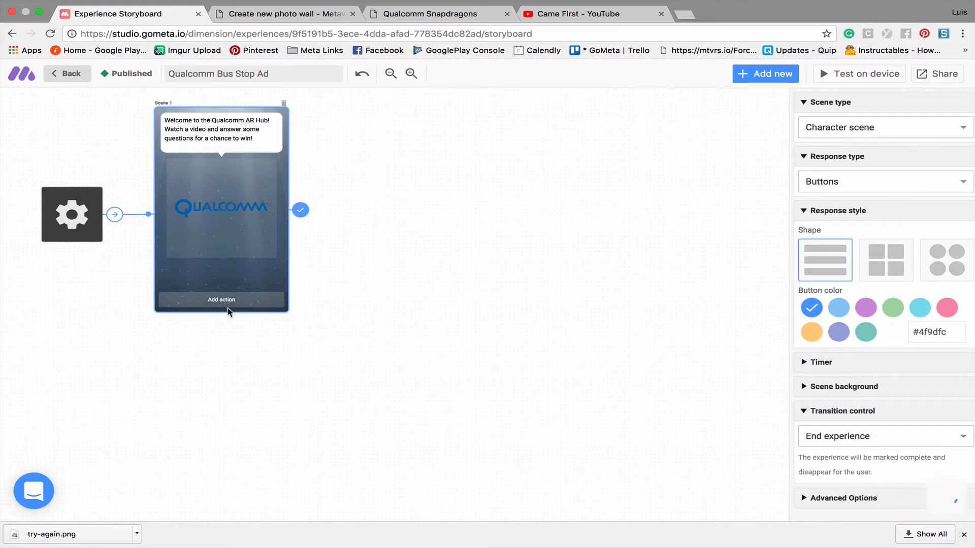
Step: Add a text response button reading "Continue to Video" to Scene 1
{"action": "left_click", "coordinate": [271, 299]}
{"action": "type", "text": "C"}
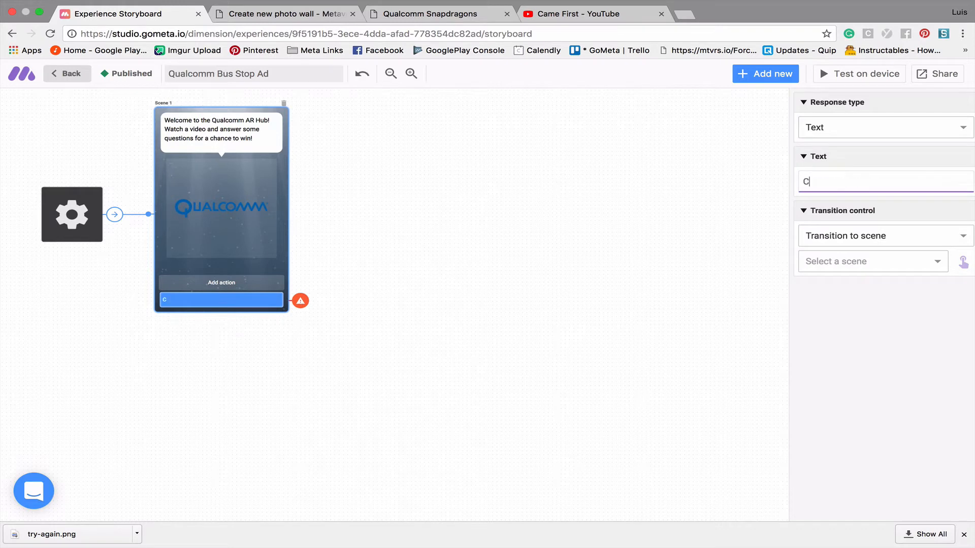
{"action": "type", "text": "ontinuw to Video"}
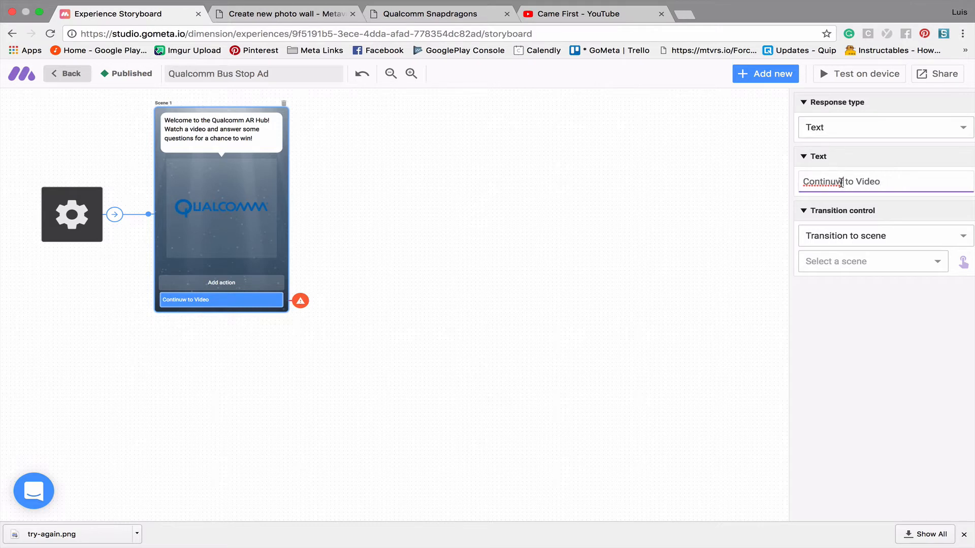
{"action": "key", "text": "BackSpace"}
{"action": "type", "text": "e"}
Step: Add a Youtube scene and give it the video ID B43Y4AAkmzs, copied from the share link of YouTube's "Came First" video
{"action": "left_click", "coordinate": [764, 77]}
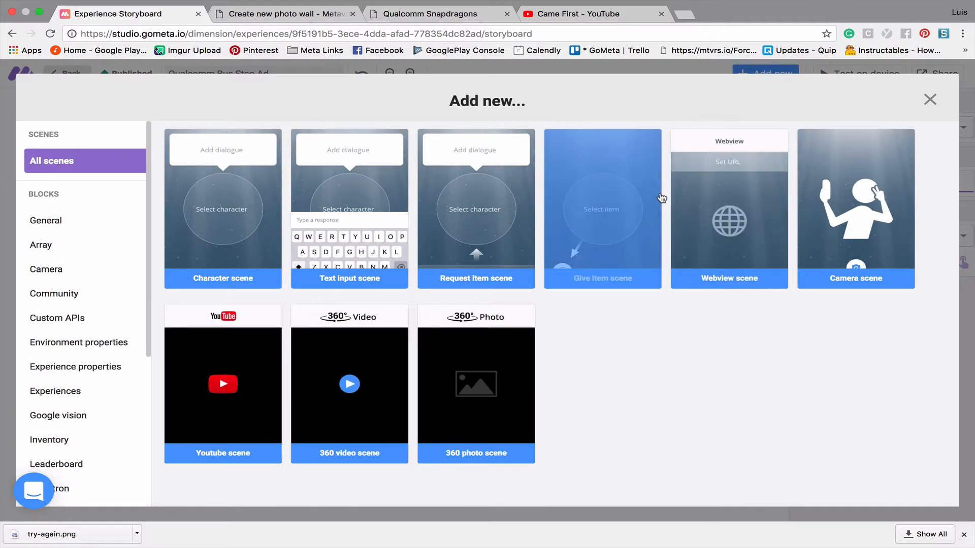
{"action": "left_click", "coordinate": [224, 382]}
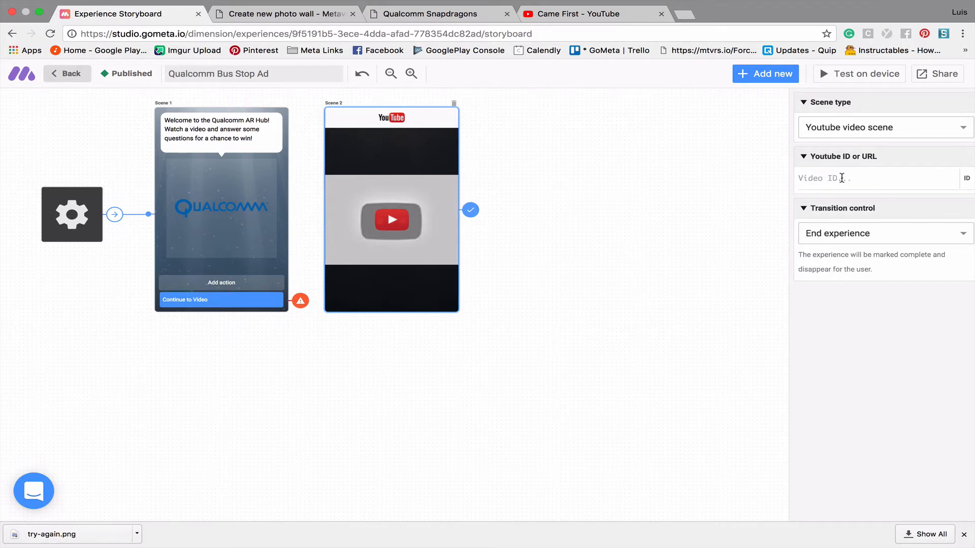
{"action": "left_click", "coordinate": [566, 17]}
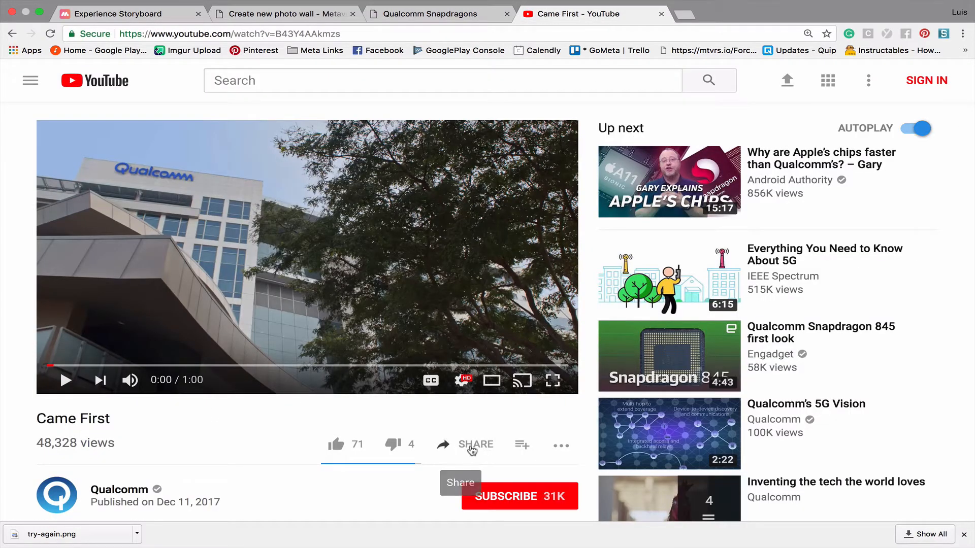
{"action": "left_click", "coordinate": [472, 450]}
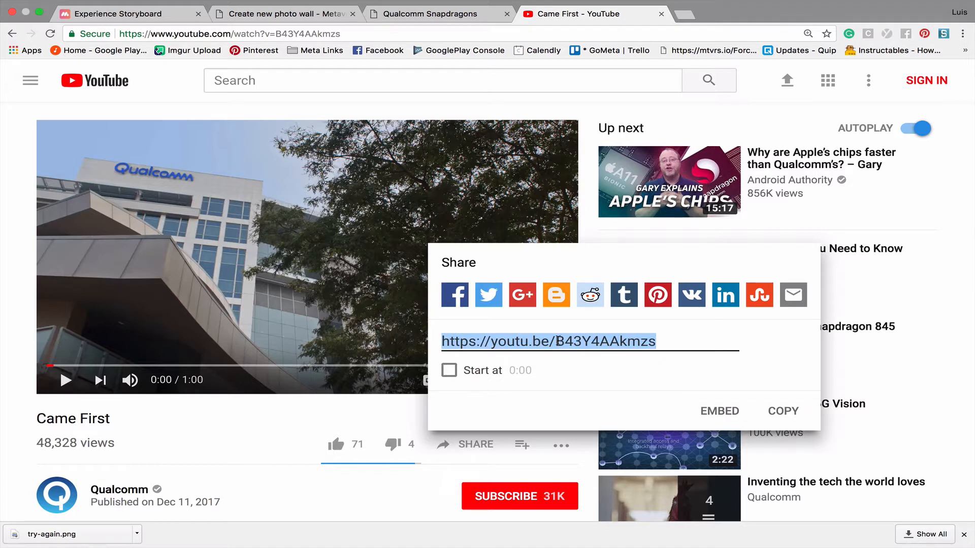
{"action": "left_click", "coordinate": [558, 341]}
{"action": "left_click_drag", "start_coordinate": [556, 340], "coordinate": [657, 342]}
{"action": "key", "text": "super+c"}
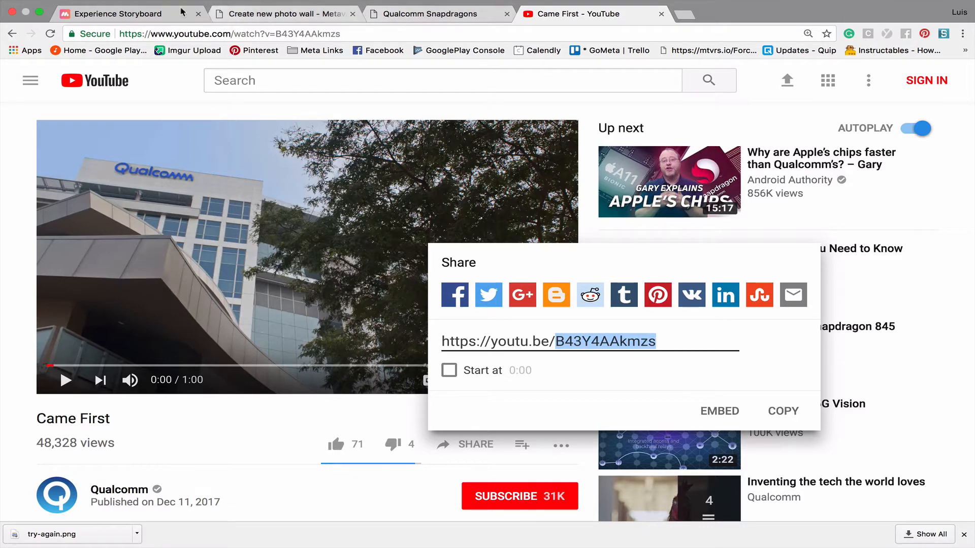
{"action": "left_click", "coordinate": [157, 15]}
{"action": "left_click", "coordinate": [818, 180]}
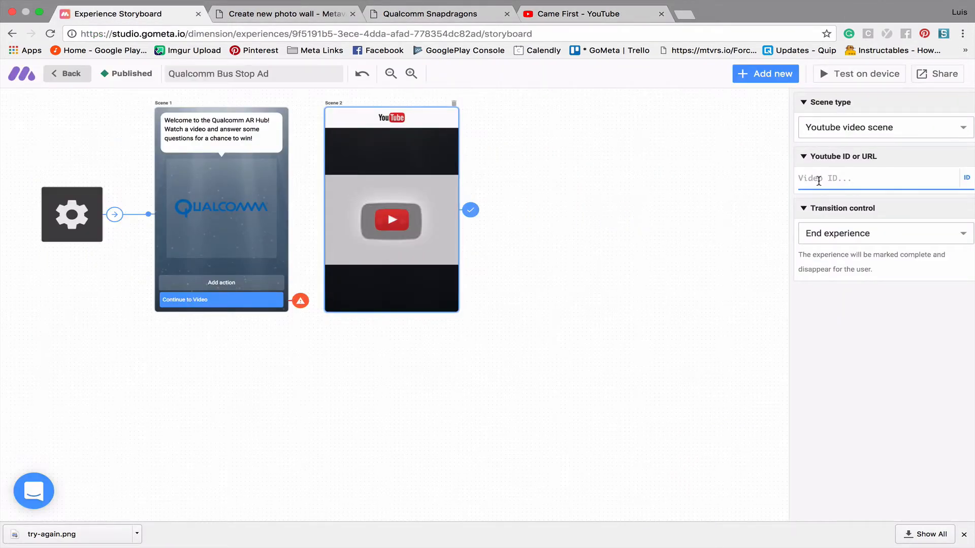
{"action": "key", "text": "super+v"}
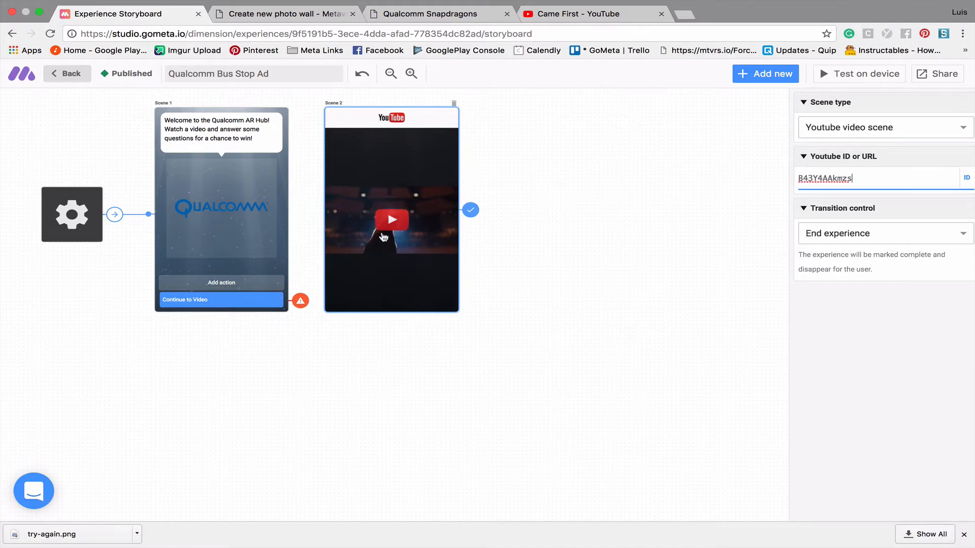
Step: Link Scene 1's "Continue to Video" button to the YouTube scene, Scene 2
{"action": "left_click", "coordinate": [204, 301]}
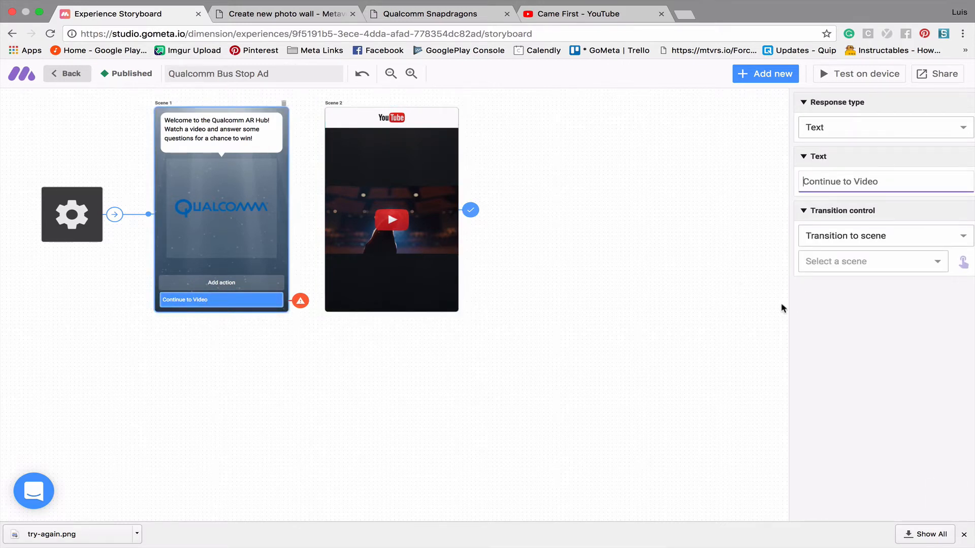
{"action": "left_click", "coordinate": [963, 261]}
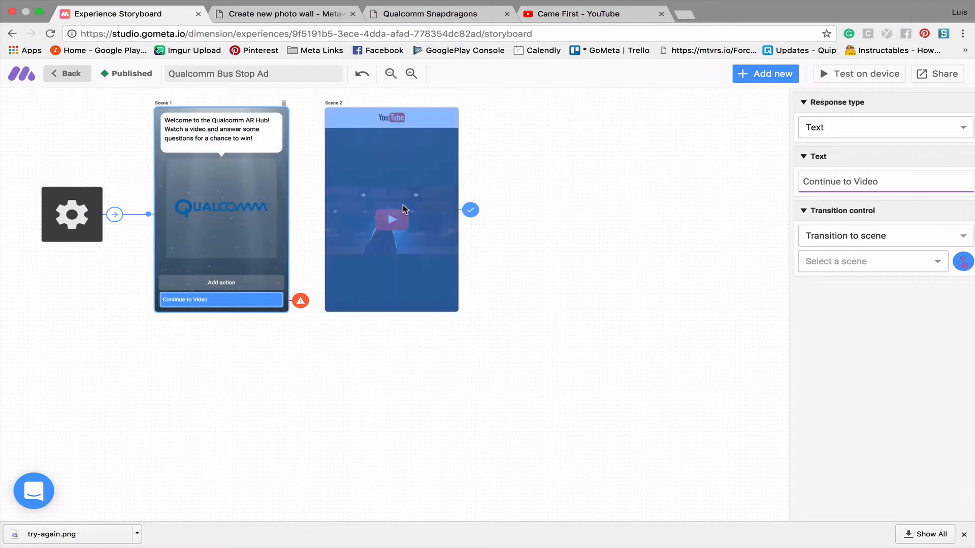
{"action": "left_click", "coordinate": [404, 208]}
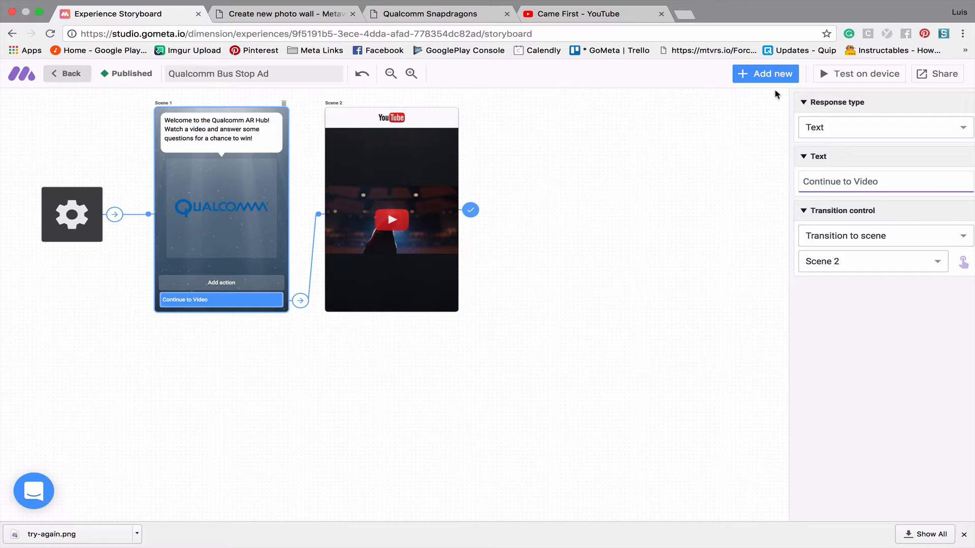
Step: Add a Text input scene and use the uploaded "Qualcomm 4" Snapdragon chip image as its character
{"action": "left_click", "coordinate": [764, 80]}
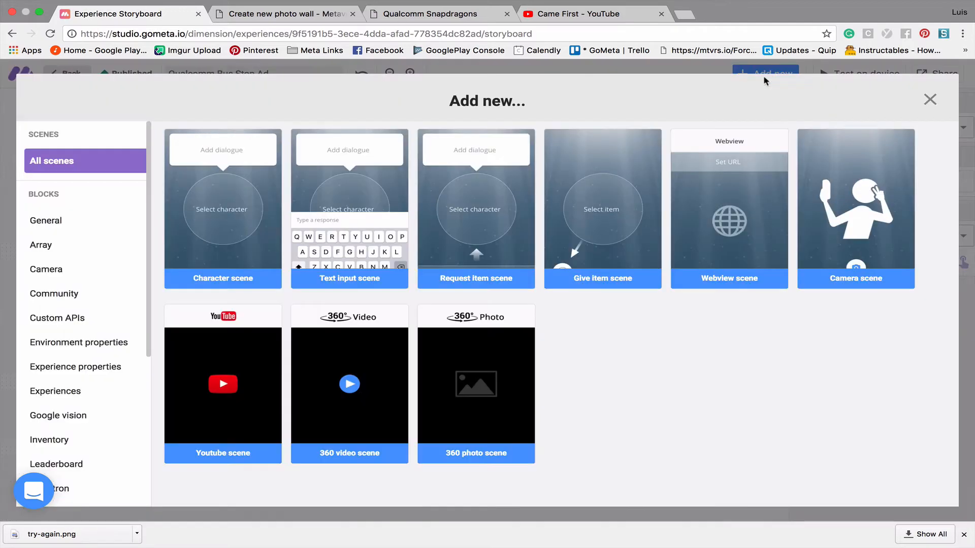
{"action": "left_click", "coordinate": [364, 240]}
{"action": "left_click", "coordinate": [573, 195]}
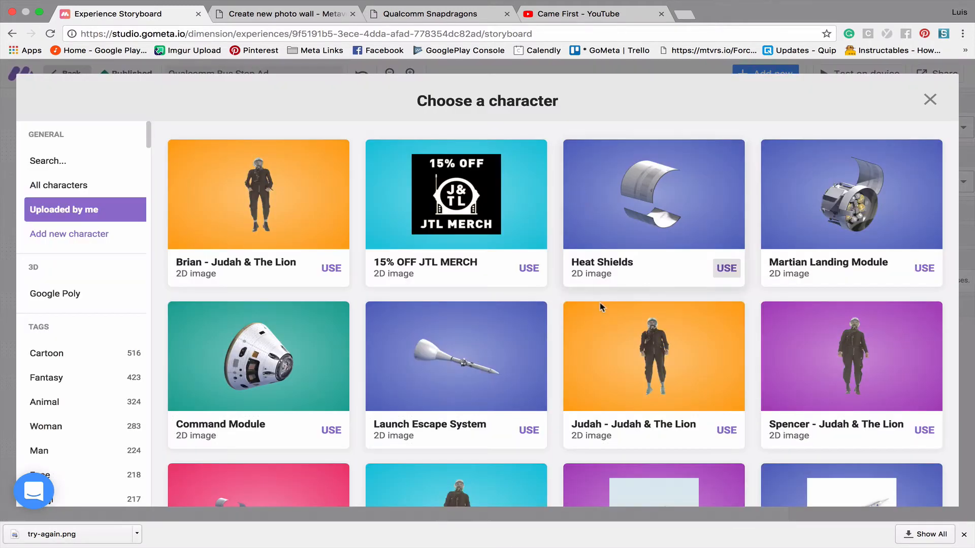
{"action": "scroll", "coordinate": [402, 324], "scroll_direction": "down", "scroll_amount": 15}
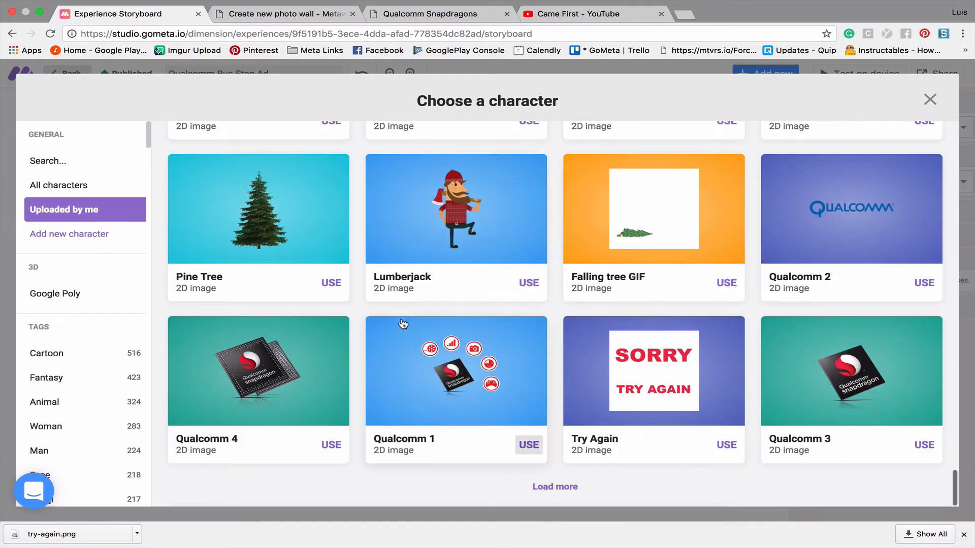
{"action": "left_click", "coordinate": [256, 376]}
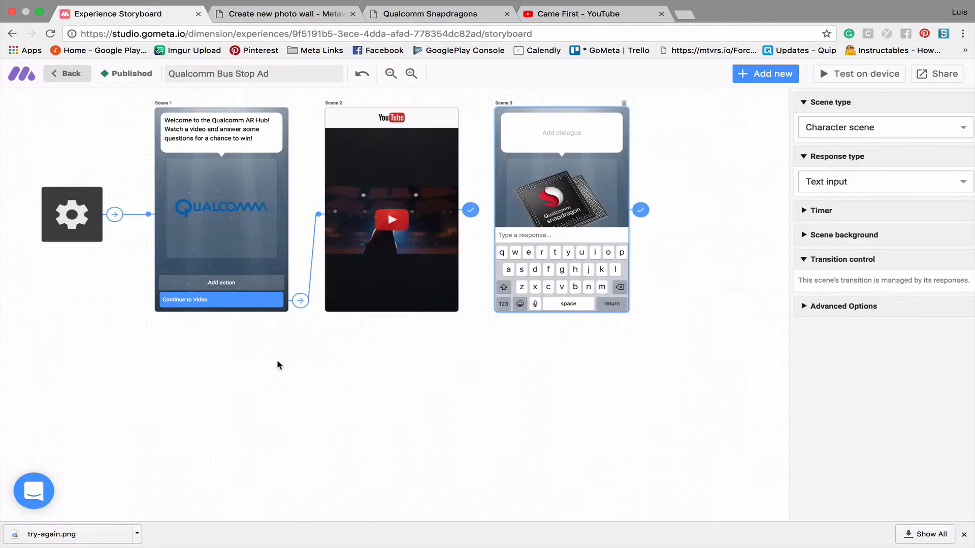
Step: Set Scene 3's dialogue to "Quick Question. What animal was featured in the previous video?"
{"action": "left_click", "coordinate": [574, 120]}
{"action": "type", "text": "Quick Question"}
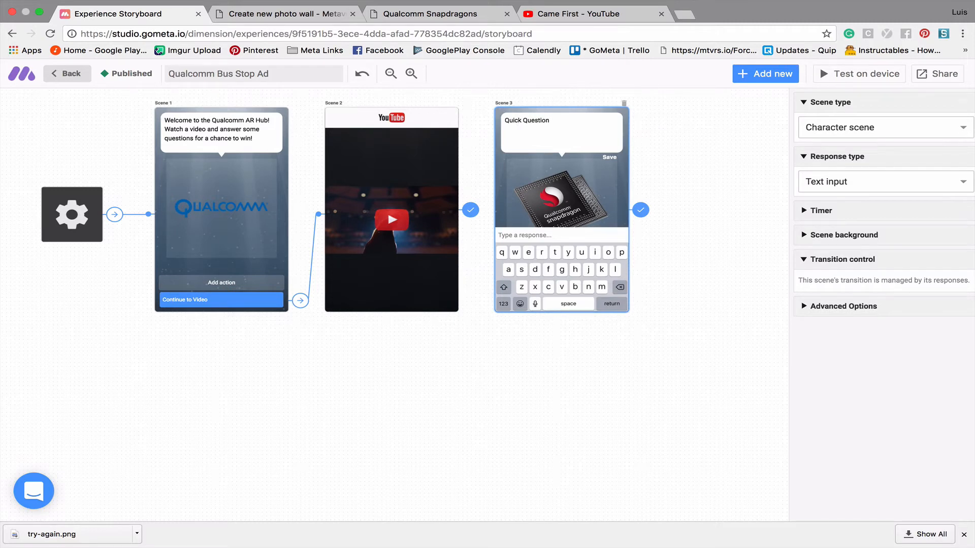
{"action": "type", "text": ". What animal was featured in the previouse video?"}
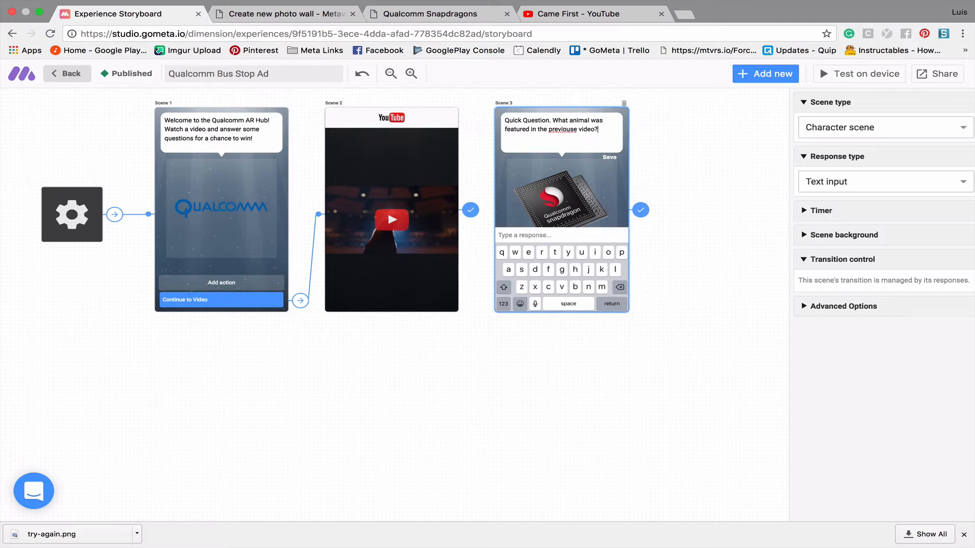
{"action": "left_click", "coordinate": [576, 129]}
{"action": "key", "text": "BackSpace"}
Step: Change the YouTube scene's transition control to "Transition to scene" with Scene 3 as the target
{"action": "left_click", "coordinate": [477, 222]}
{"action": "left_click", "coordinate": [476, 219]}
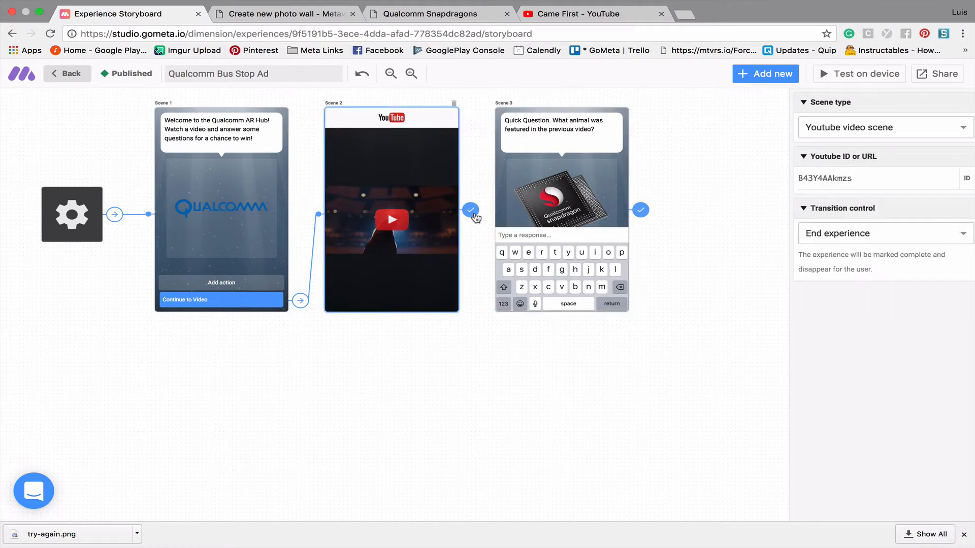
{"action": "left_click", "coordinate": [952, 233]}
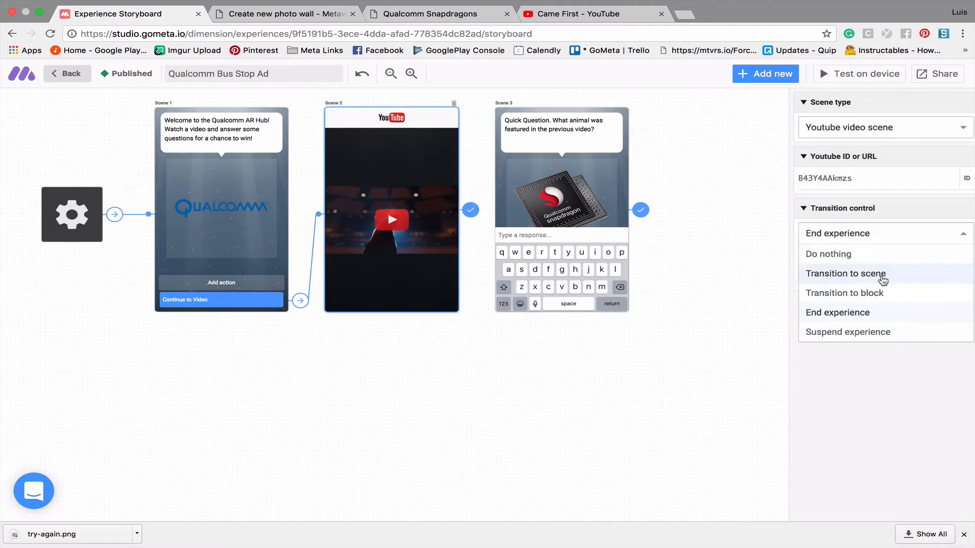
{"action": "left_click", "coordinate": [949, 274]}
{"action": "mouse_move", "coordinate": [961, 261]}
{"action": "left_mouse_down"}
{"action": "mouse_move", "coordinate": [774, 291]}
{"action": "mouse_move", "coordinate": [555, 235]}
{"action": "left_mouse_up"}
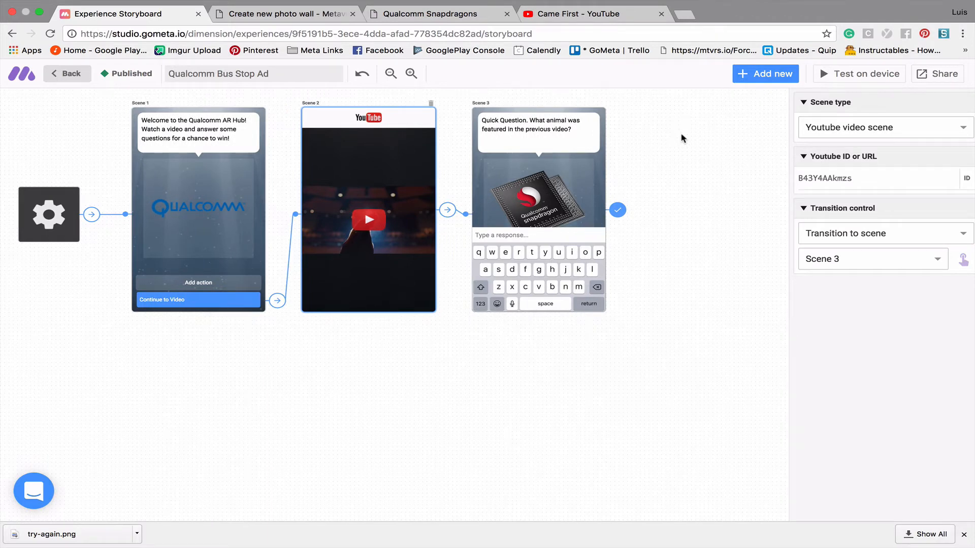
Step: Add a Lowercase text block from the String blocks and place it beside Scene 3
{"action": "left_click", "coordinate": [784, 77]}
{"action": "scroll", "coordinate": [51, 358], "scroll_direction": "down", "scroll_amount": 1}
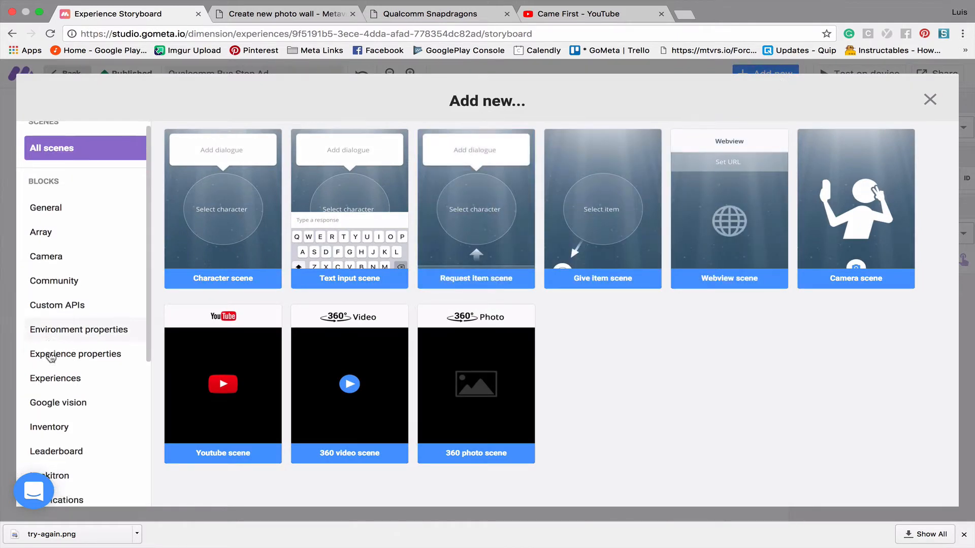
{"action": "scroll", "coordinate": [50, 357], "scroll_direction": "down", "scroll_amount": 5}
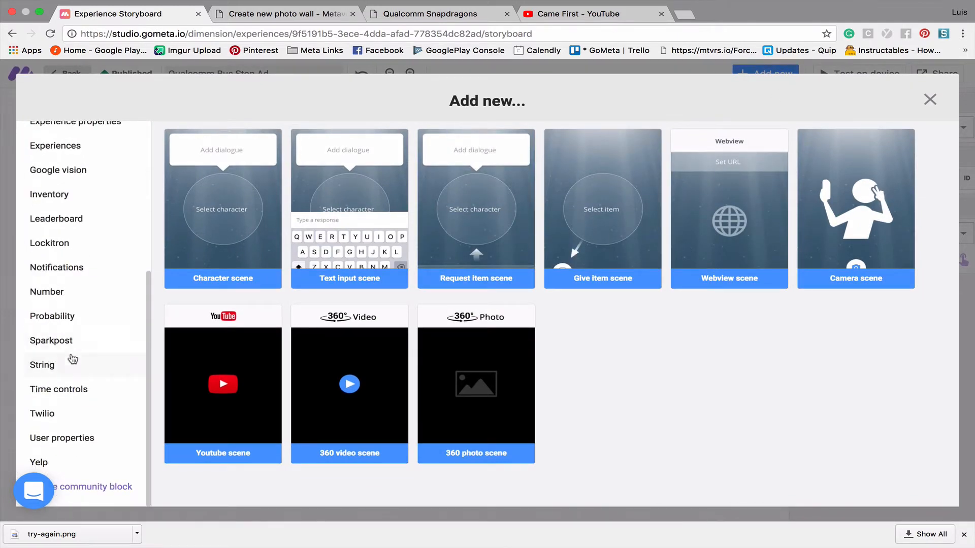
{"action": "left_click", "coordinate": [62, 368]}
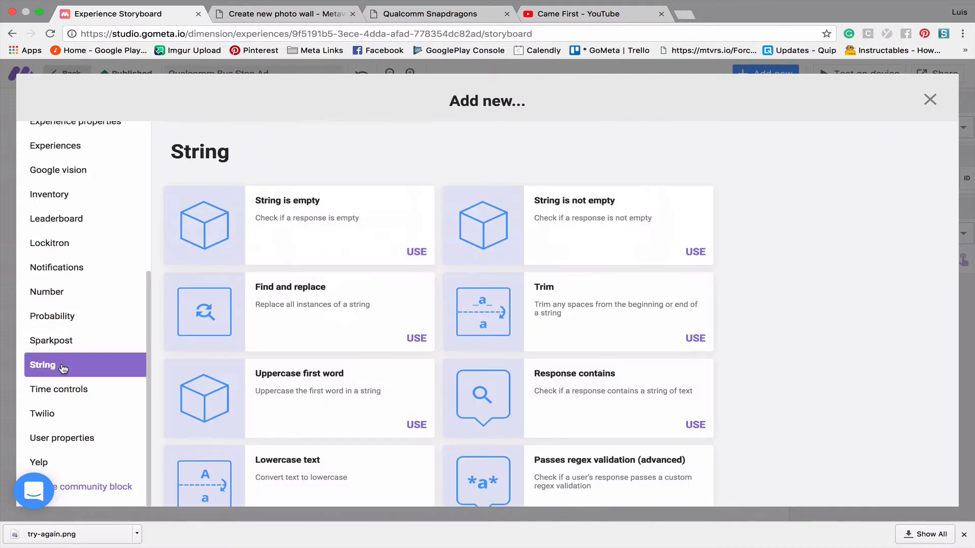
{"action": "scroll", "coordinate": [420, 371], "scroll_direction": "down", "scroll_amount": 3}
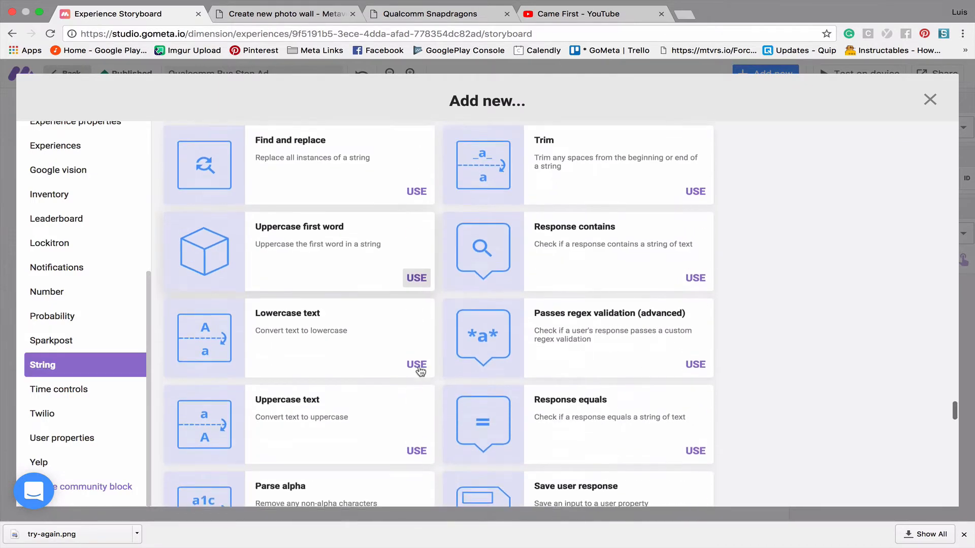
{"action": "left_click", "coordinate": [326, 350]}
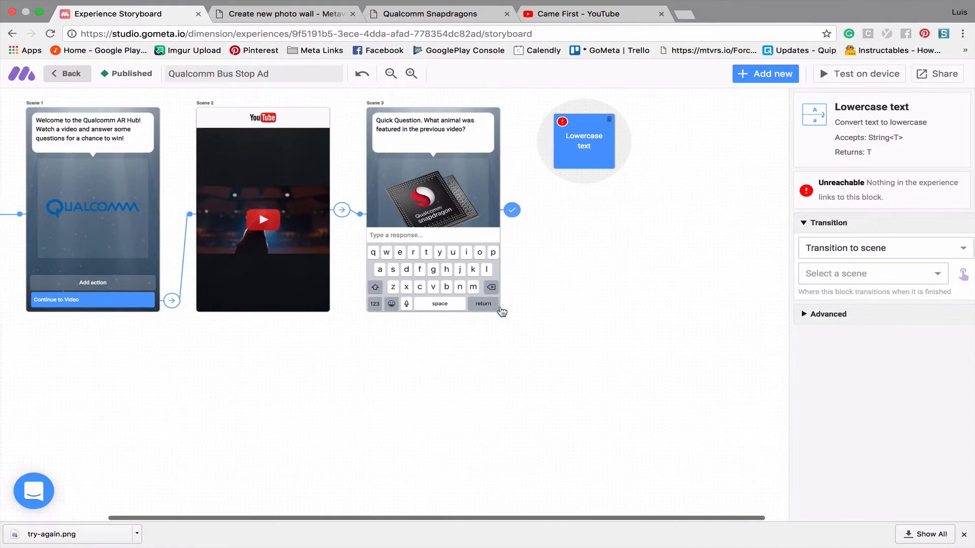
{"action": "left_click_drag", "start_coordinate": [582, 136], "coordinate": [572, 147]}
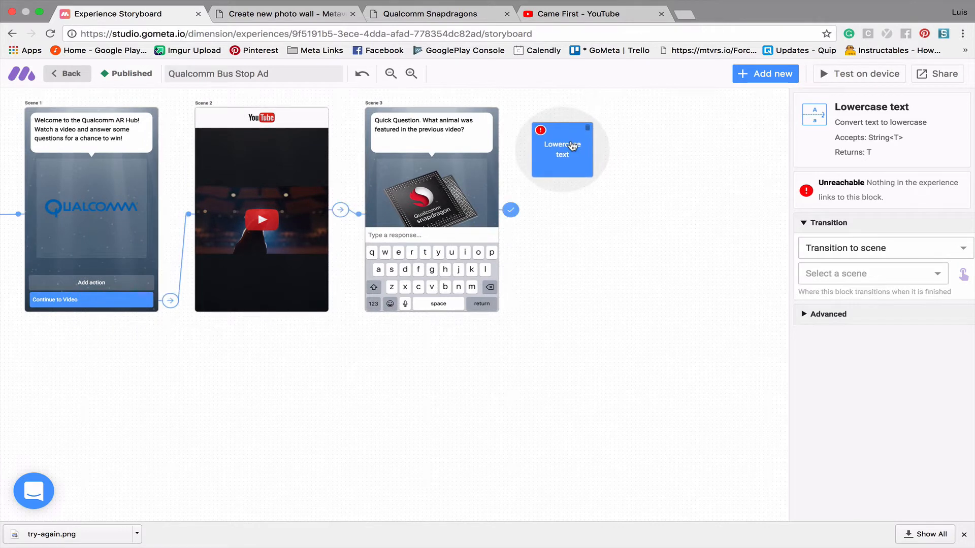
Step: Change Scene 3's transition control to "Transition to block" with the Lowercase text block as the target
{"action": "left_click", "coordinate": [512, 211]}
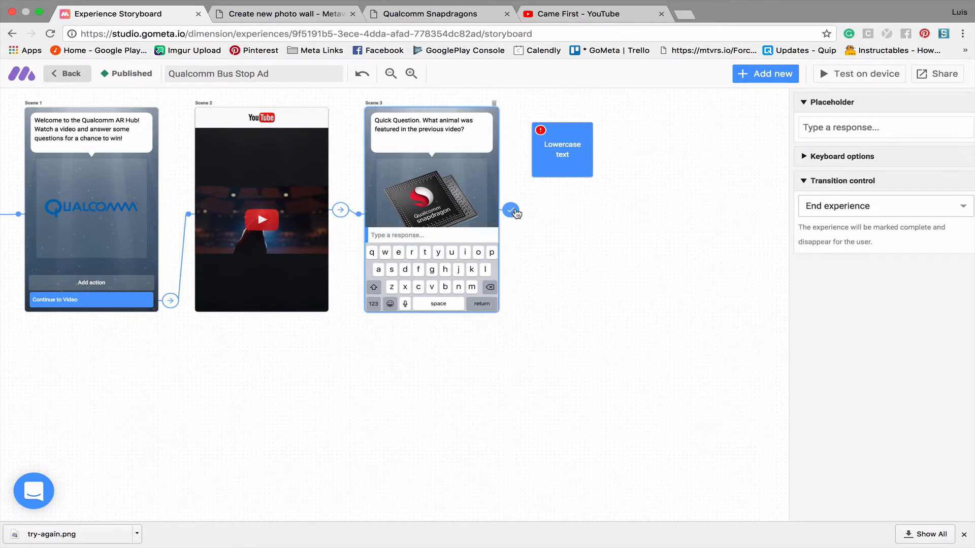
{"action": "left_click", "coordinate": [922, 207]}
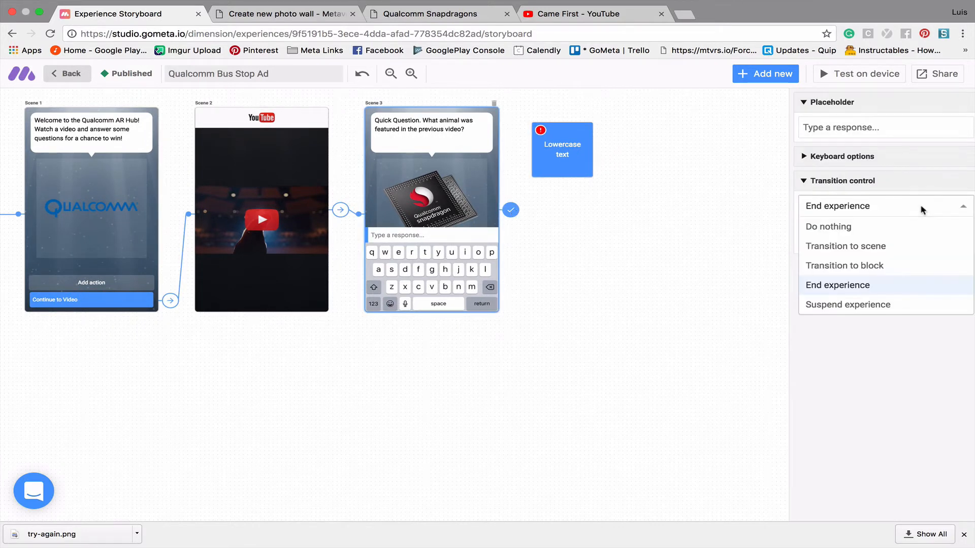
{"action": "left_click", "coordinate": [906, 264]}
{"action": "left_click", "coordinate": [957, 239]}
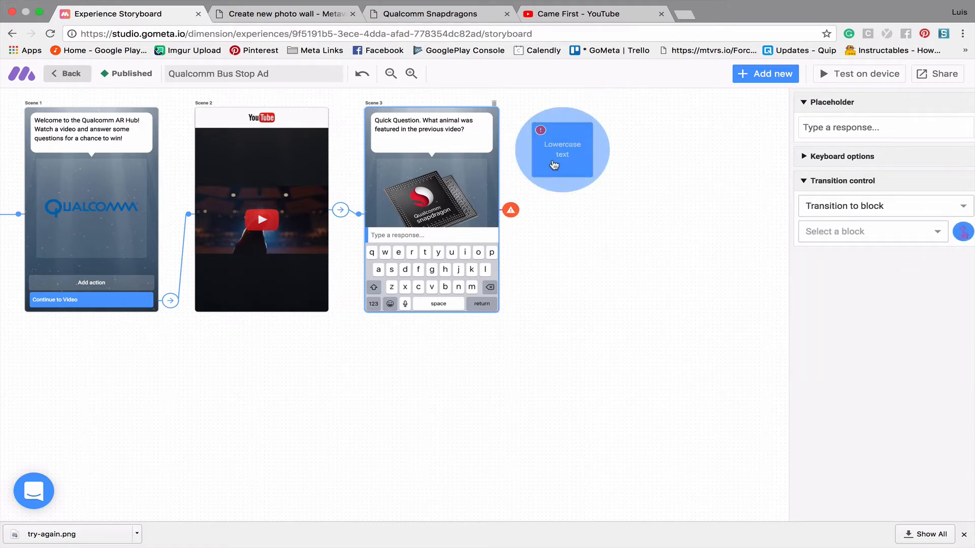
{"action": "left_click", "coordinate": [556, 164]}
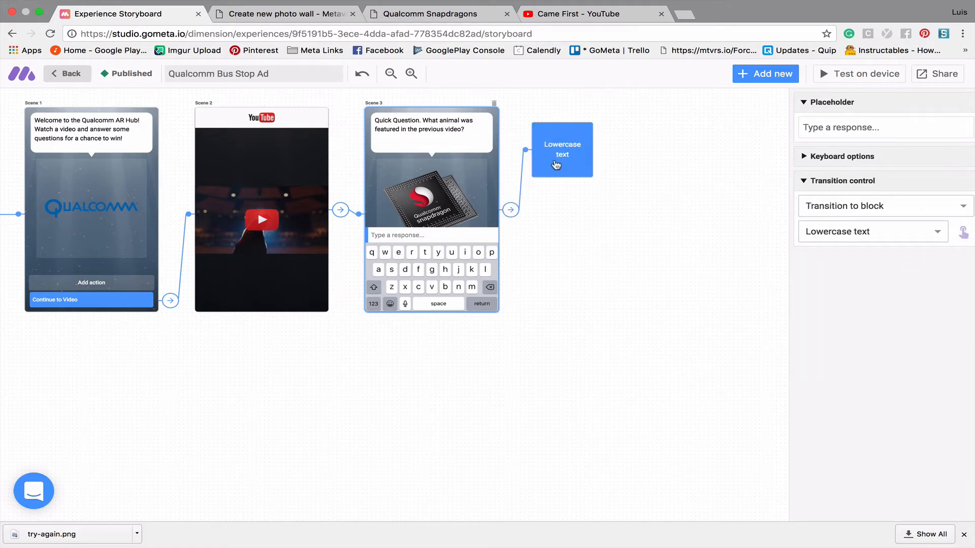
Step: Add a Response contains block and place it directly below the Lowercase text block
{"action": "left_click", "coordinate": [761, 80]}
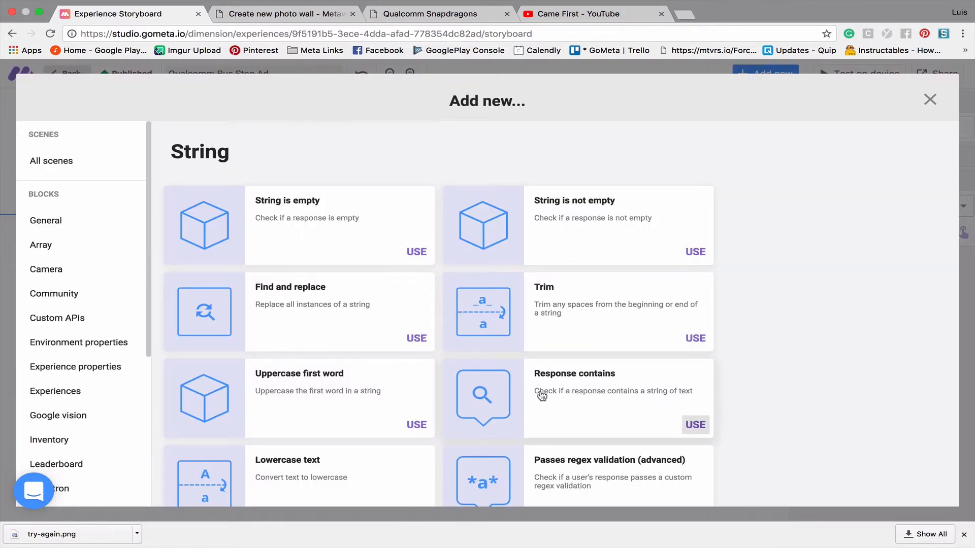
{"action": "left_click", "coordinate": [589, 401]}
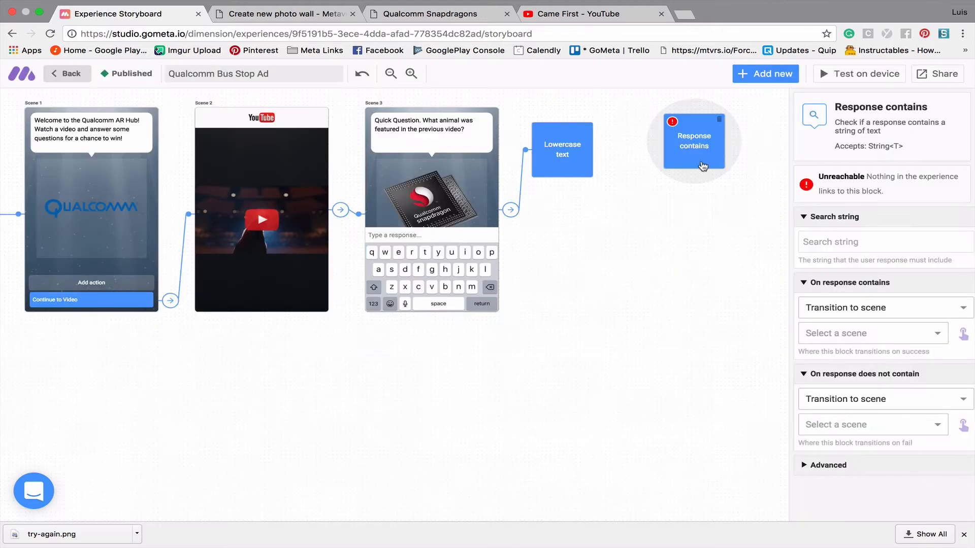
{"action": "left_click_drag", "start_coordinate": [700, 158], "coordinate": [567, 283]}
{"action": "left_click_drag", "start_coordinate": [572, 272], "coordinate": [573, 272]}
Step: Set the Lowercase text block's transition to "Transition to block" with the Response contains block as the target
{"action": "left_click", "coordinate": [544, 146]}
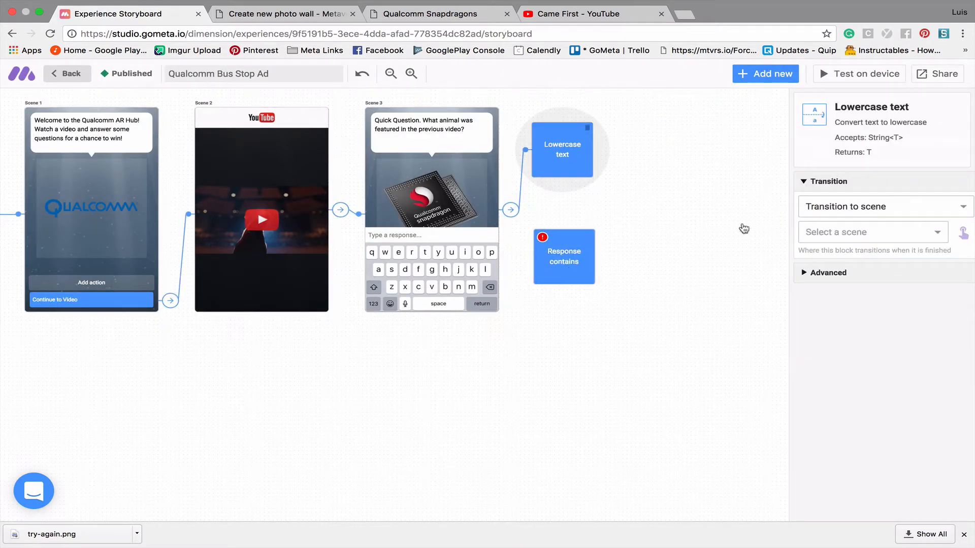
{"action": "left_click", "coordinate": [960, 208]}
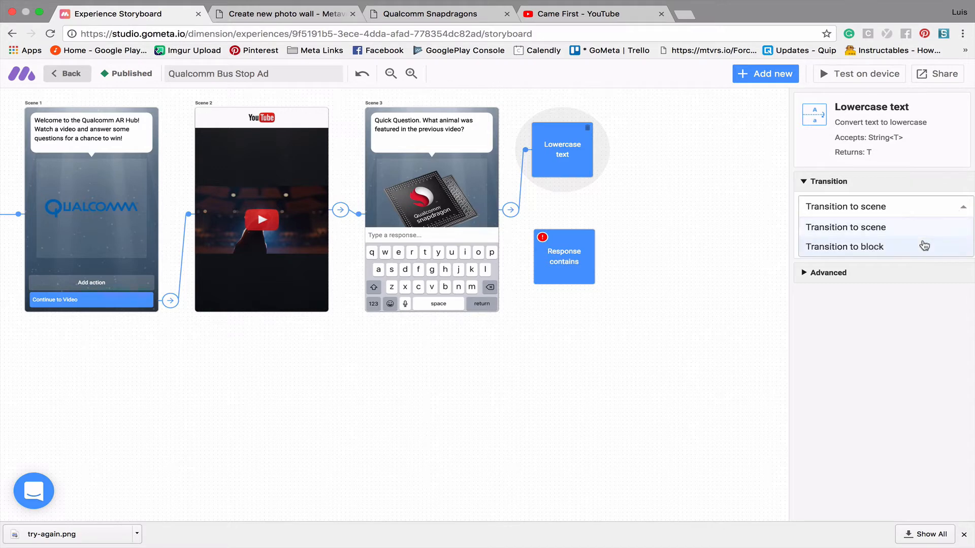
{"action": "left_click", "coordinate": [924, 246]}
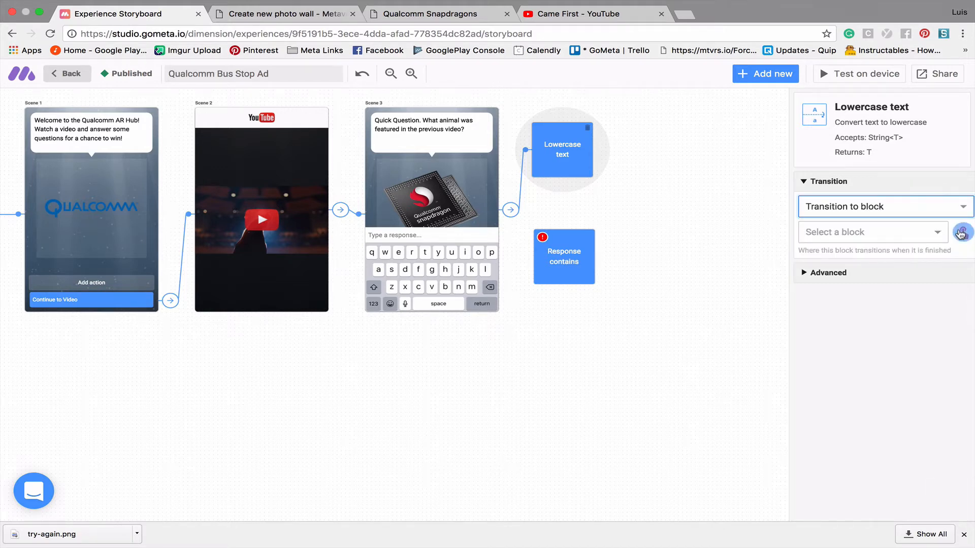
{"action": "left_click", "coordinate": [962, 232]}
{"action": "left_click", "coordinate": [564, 253]}
Step: Set the Response contains block's search string to "chicken"
{"action": "left_click", "coordinate": [564, 252]}
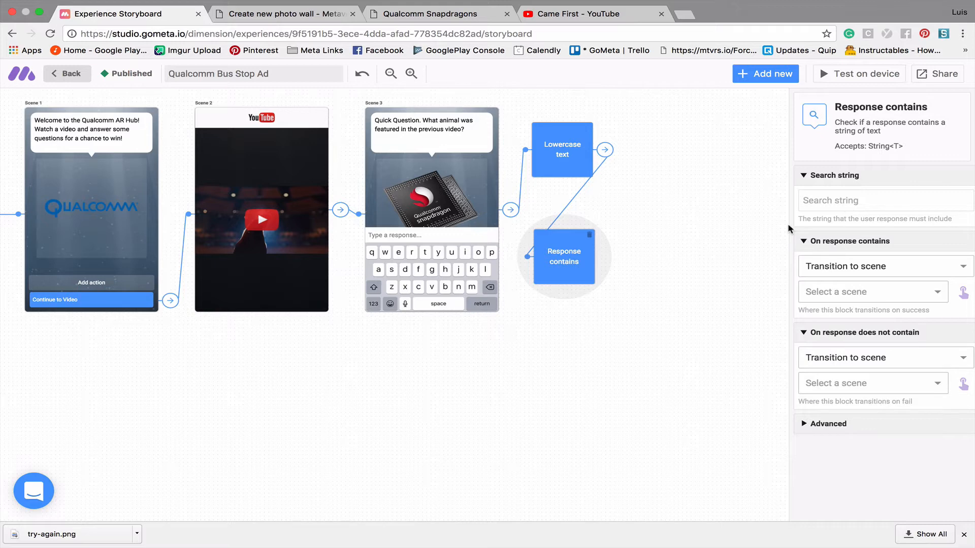
{"action": "left_click", "coordinate": [841, 202]}
{"action": "type", "text": "chicken"}
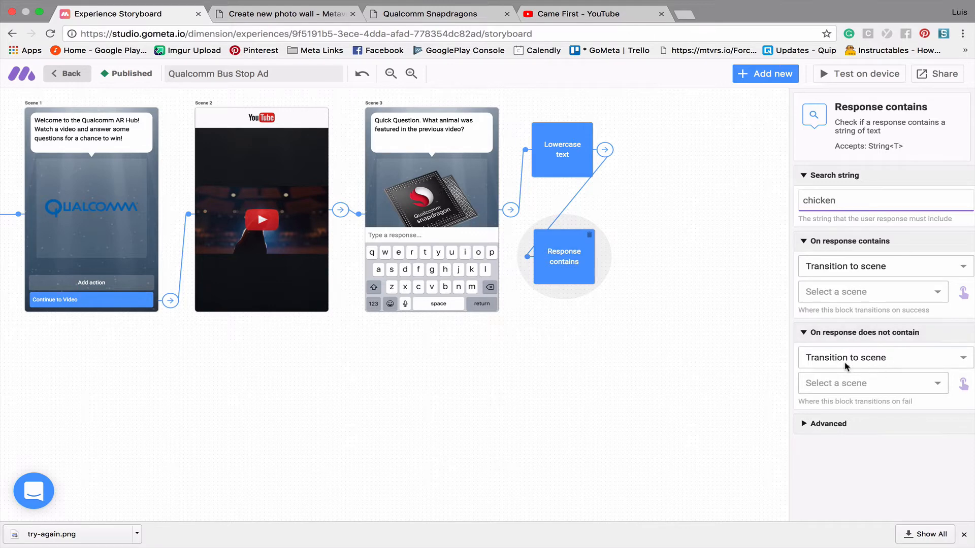
Step: Add a Character scene for the correct answer with the dialogue "You got it!"
{"action": "scroll", "coordinate": [757, 359], "scroll_direction": "right", "scroll_amount": 1}
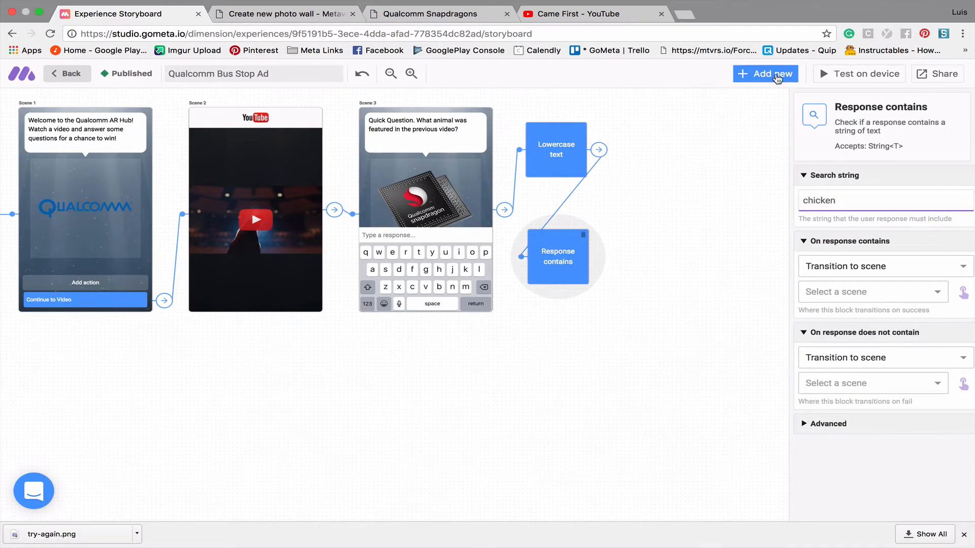
{"action": "left_click", "coordinate": [775, 76]}
{"action": "left_click", "coordinate": [102, 161]}
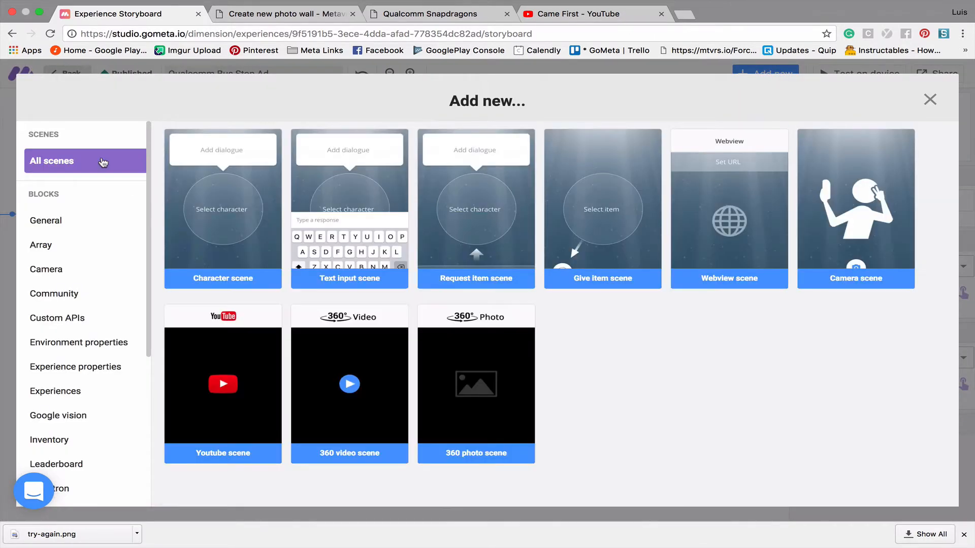
{"action": "left_click", "coordinate": [254, 186]}
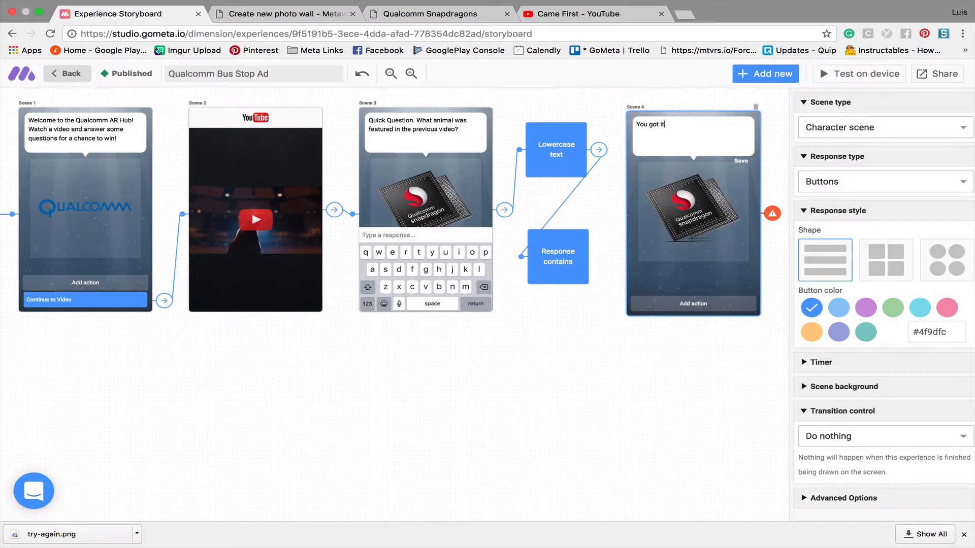
Step: Set the Response contains block to transition to Scene 4 when the response contains the search string
{"action": "left_click", "coordinate": [562, 278]}
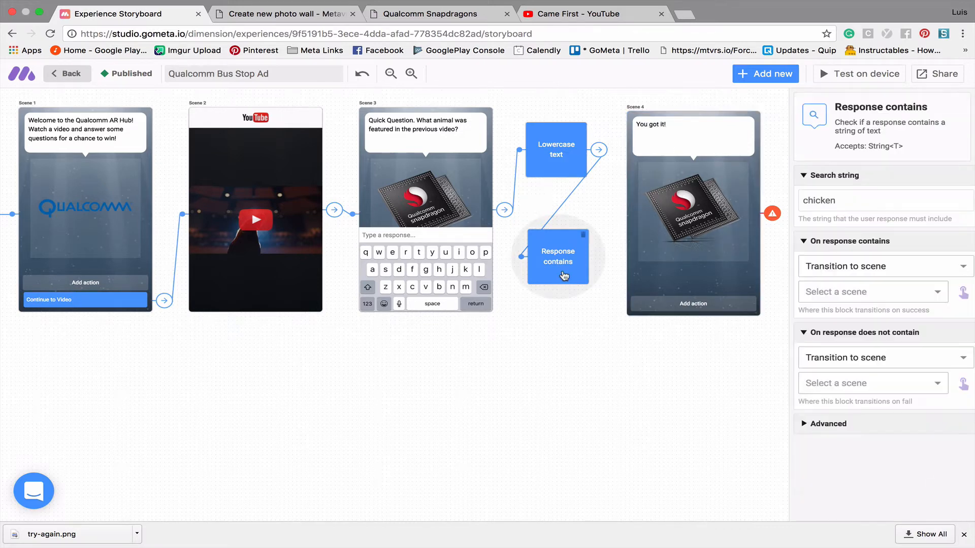
{"action": "left_click", "coordinate": [963, 293]}
{"action": "left_click", "coordinate": [674, 203]}
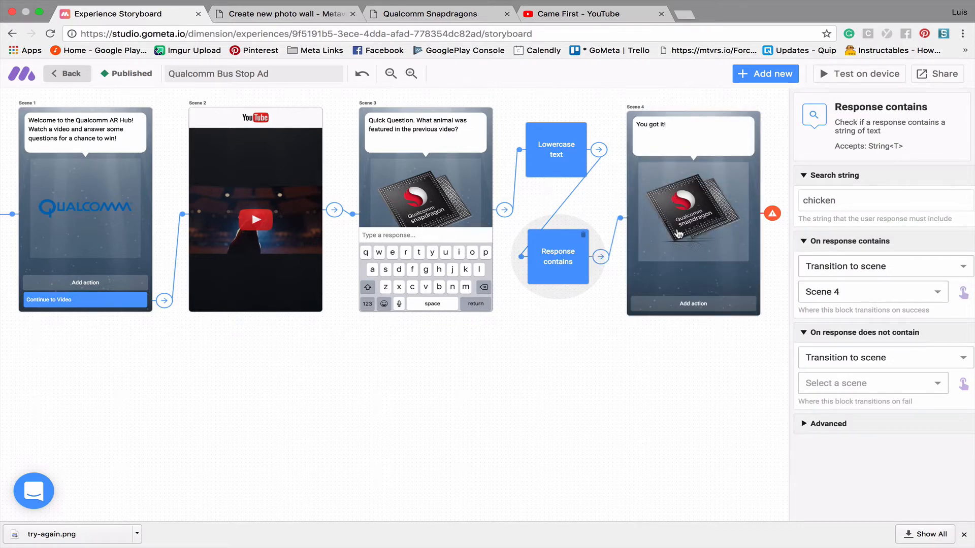
Step: Add another Character scene below Scene 4 and use the uploaded "Try Again" image as its character
{"action": "left_click", "coordinate": [769, 78]}
{"action": "left_click", "coordinate": [221, 203]}
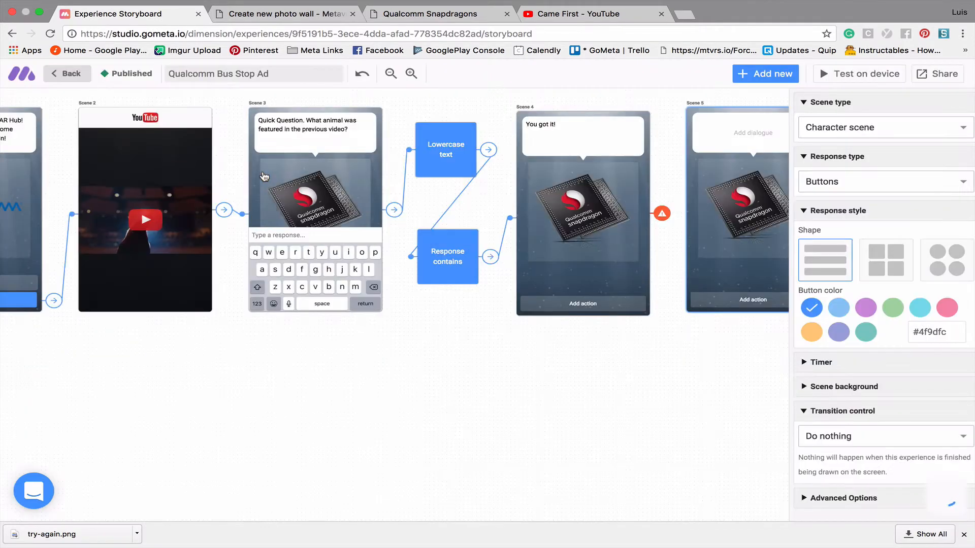
{"action": "left_click_drag", "start_coordinate": [758, 201], "coordinate": [587, 426]}
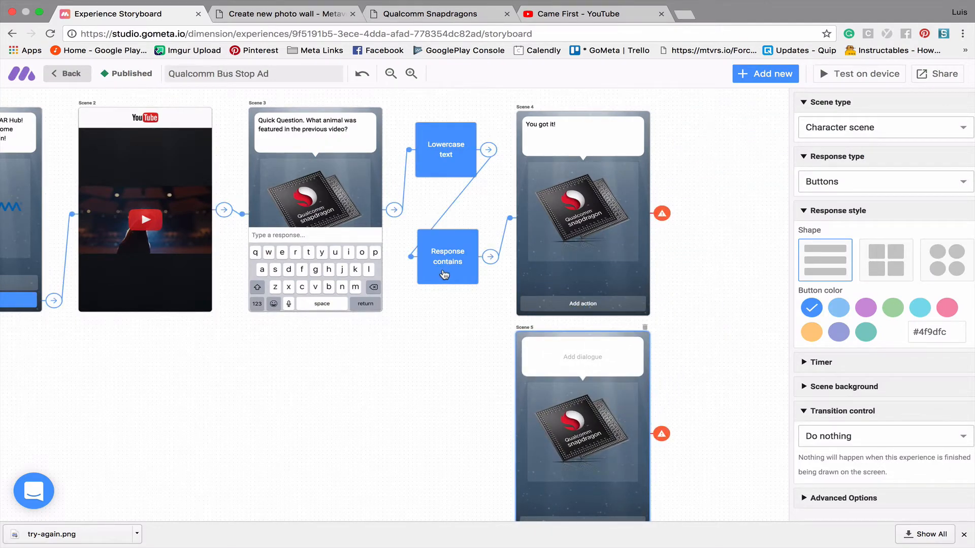
{"action": "left_click", "coordinate": [606, 432]}
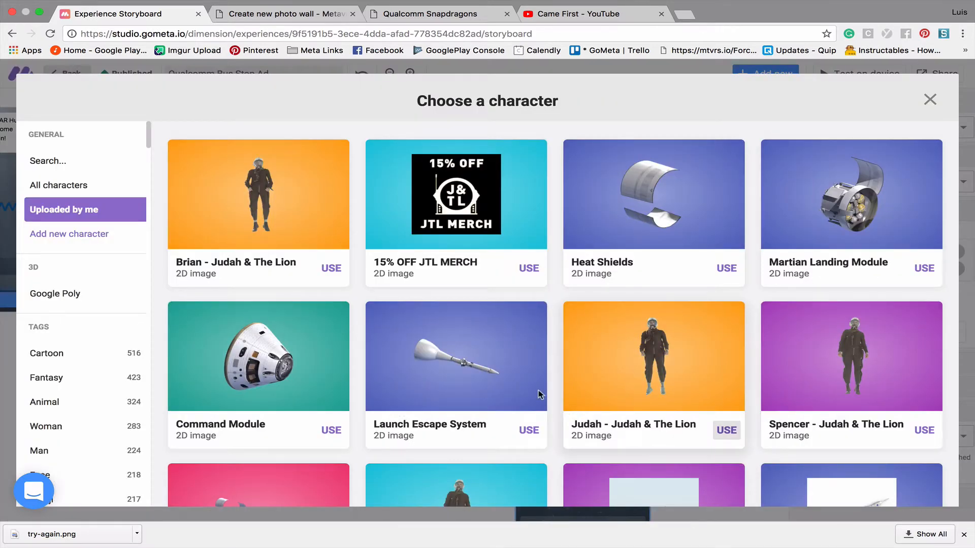
{"action": "scroll", "coordinate": [569, 420], "scroll_direction": "down", "scroll_amount": 15}
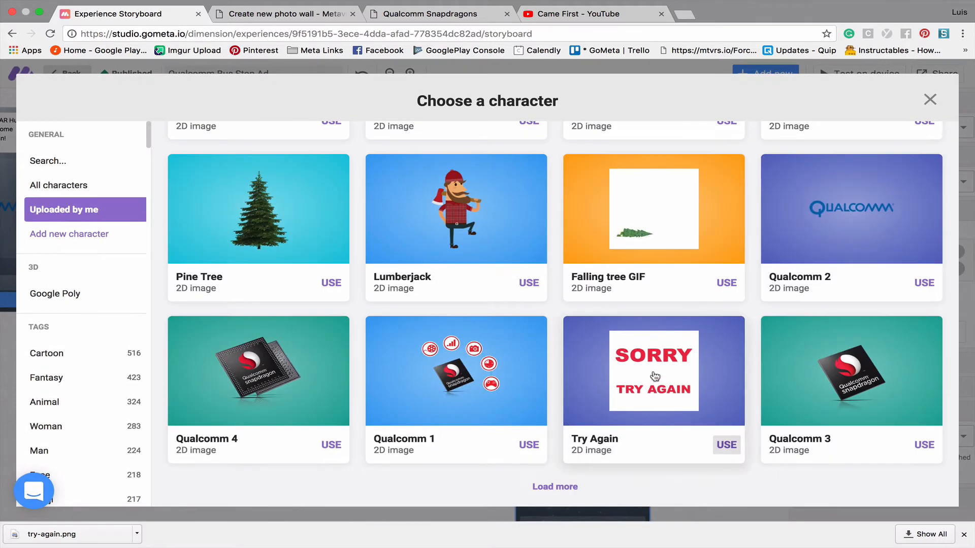
{"action": "left_click", "coordinate": [654, 385]}
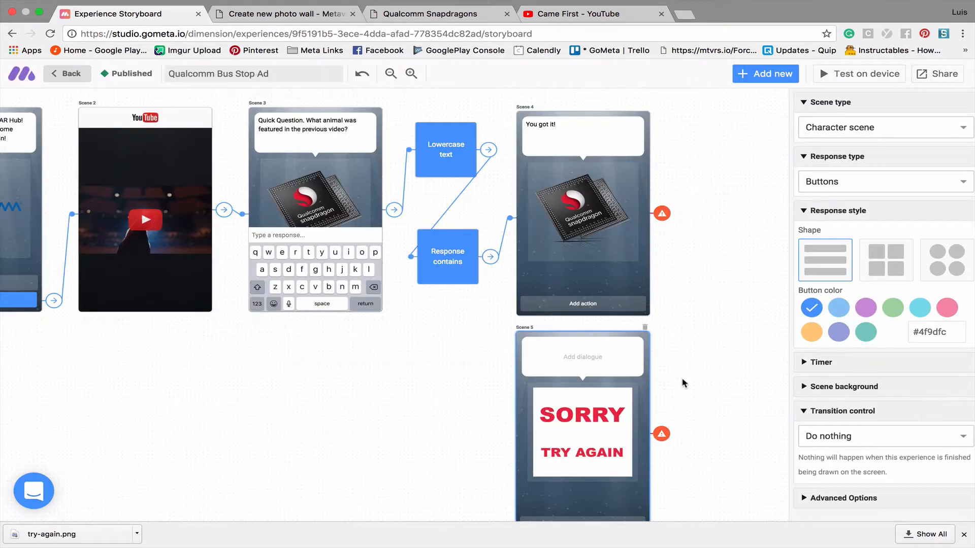
Step: Set Scene 5's dialogue to "Nope. Watch the video and try again!"
{"action": "scroll", "coordinate": [681, 377], "scroll_direction": "down", "scroll_amount": 3}
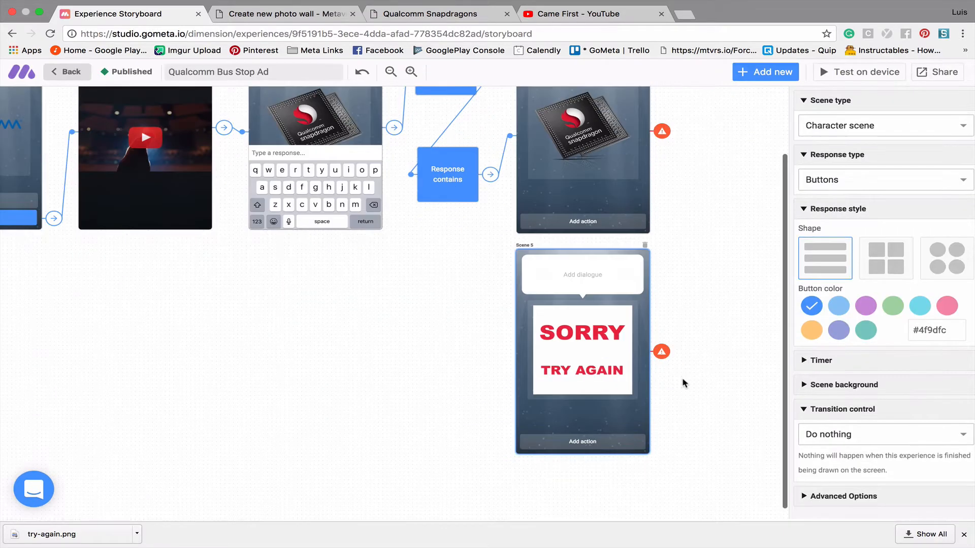
{"action": "left_click", "coordinate": [607, 278]}
{"action": "type", "text": "N"}
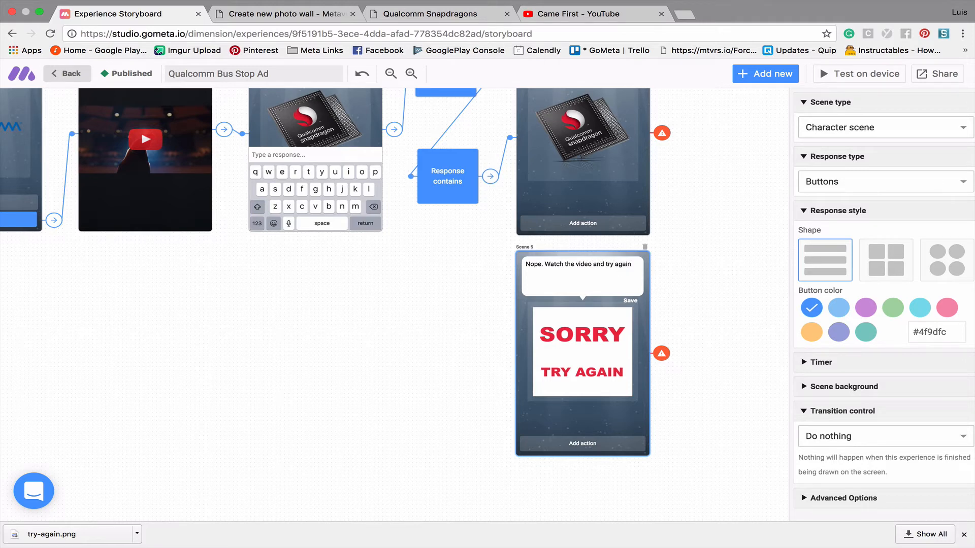
{"action": "type", "text": "!"}
Step: Add a "Try Again" text button to Scene 5 that transitions to the YouTube scene, Scene 2
{"action": "left_click", "coordinate": [602, 444]}
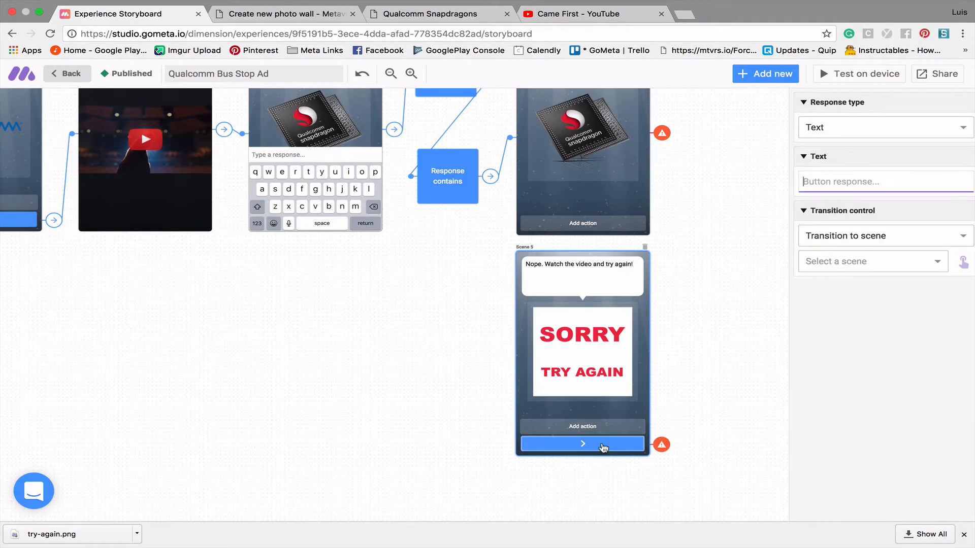
{"action": "type", "text": "Try Again"}
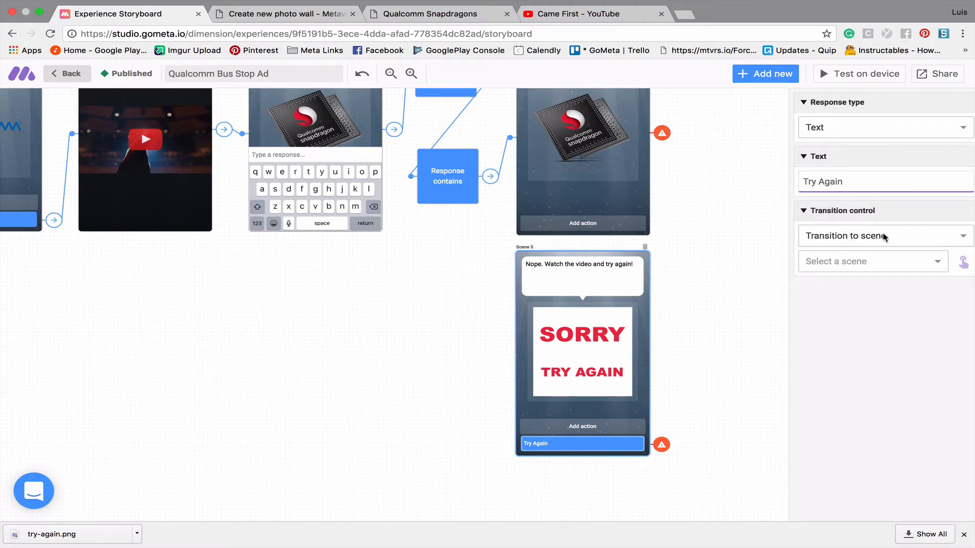
{"action": "left_click", "coordinate": [963, 263]}
{"action": "left_click", "coordinate": [182, 197]}
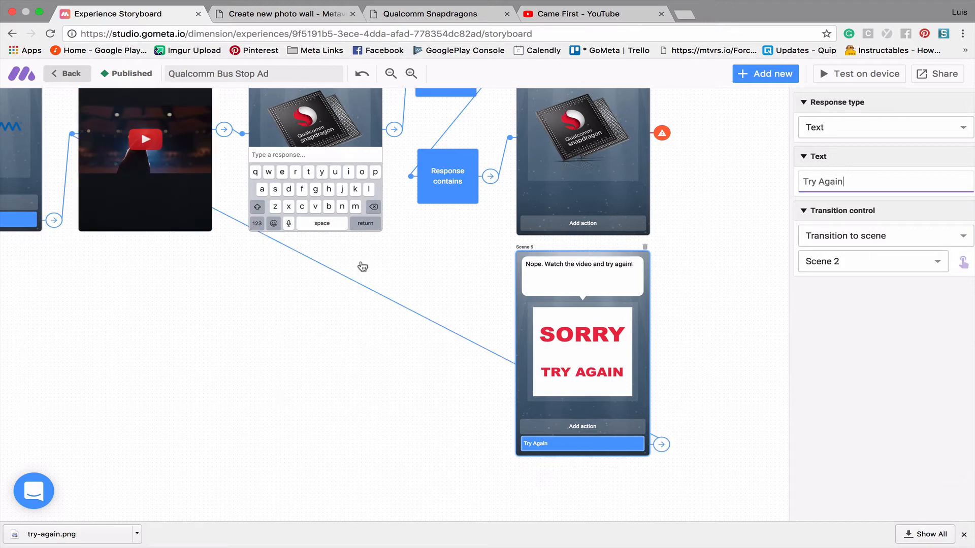
Step: Set the Response contains block to transition to Scene 5 when the response does not contain the search string
{"action": "left_click", "coordinate": [463, 199]}
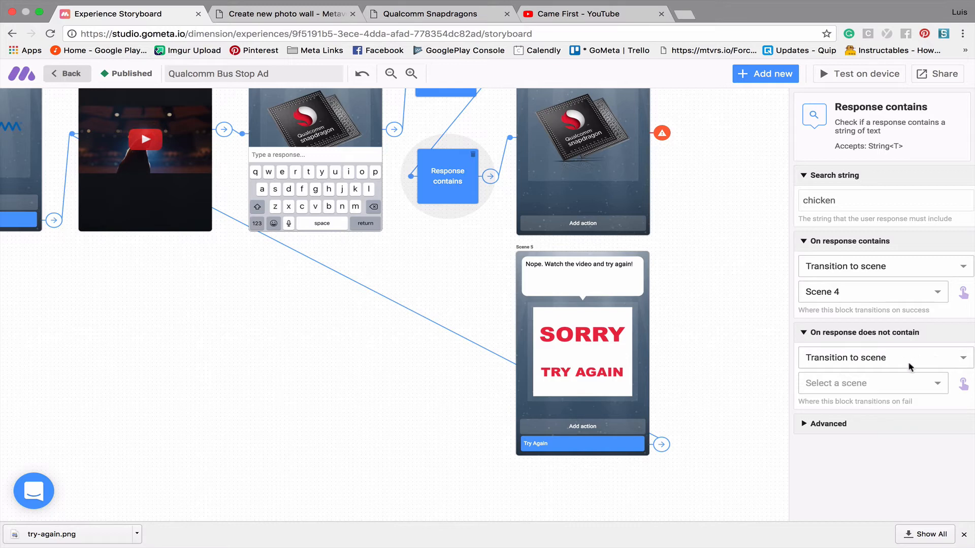
{"action": "left_click", "coordinate": [963, 384]}
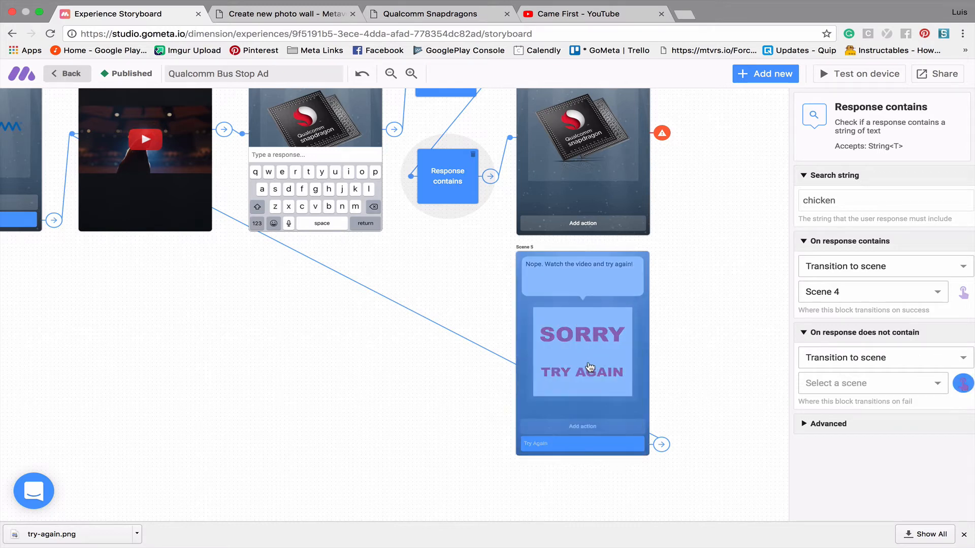
{"action": "left_click", "coordinate": [587, 330]}
{"action": "scroll", "coordinate": [583, 315], "scroll_direction": "up", "scroll_amount": 3}
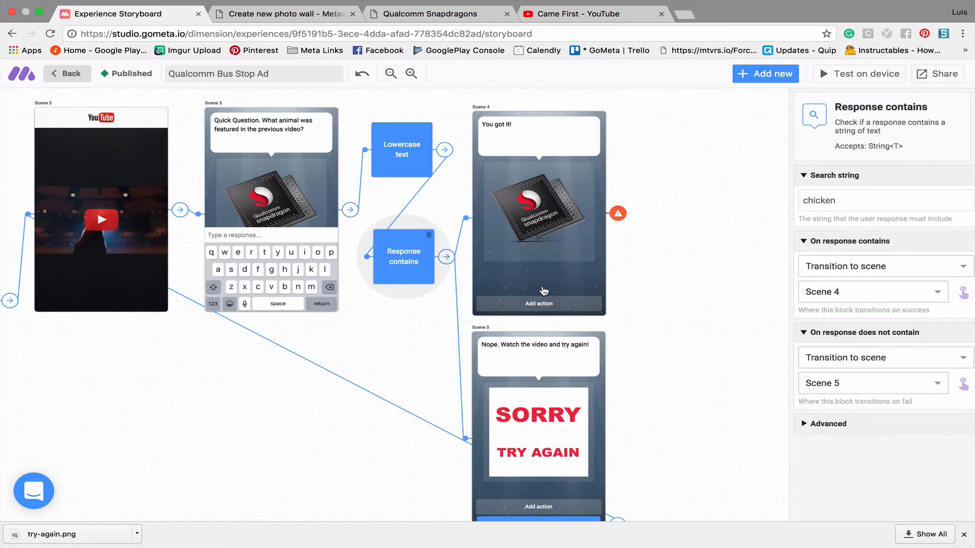
Step: Add a "Next Question" text button to Scene 4 and add a new Character scene after it
{"action": "left_click", "coordinate": [572, 299]}
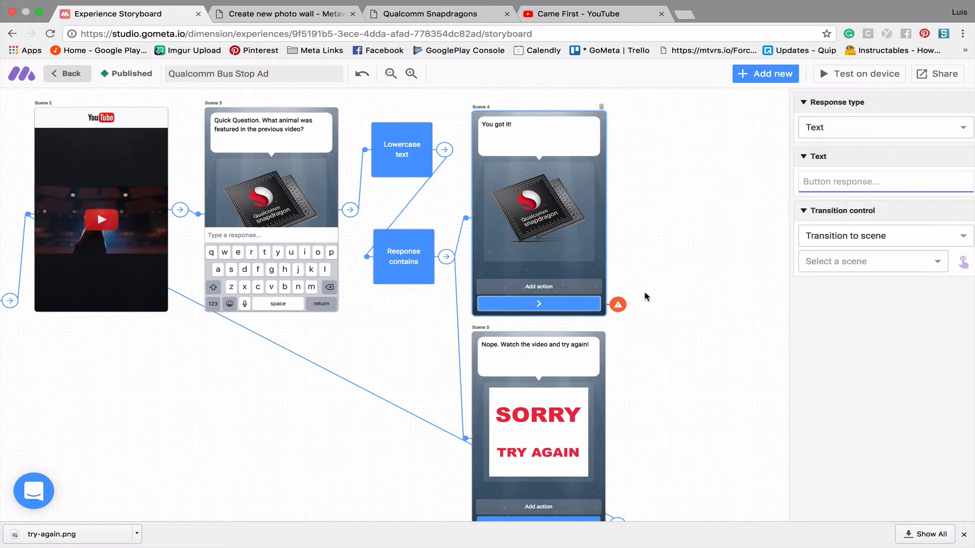
{"action": "type", "text": "Next Question"}
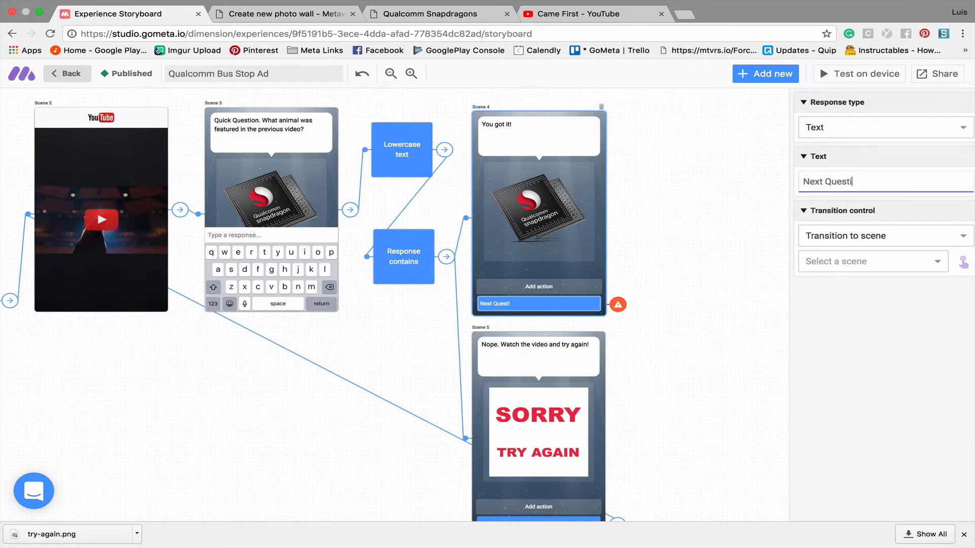
{"action": "left_click", "coordinate": [779, 73]}
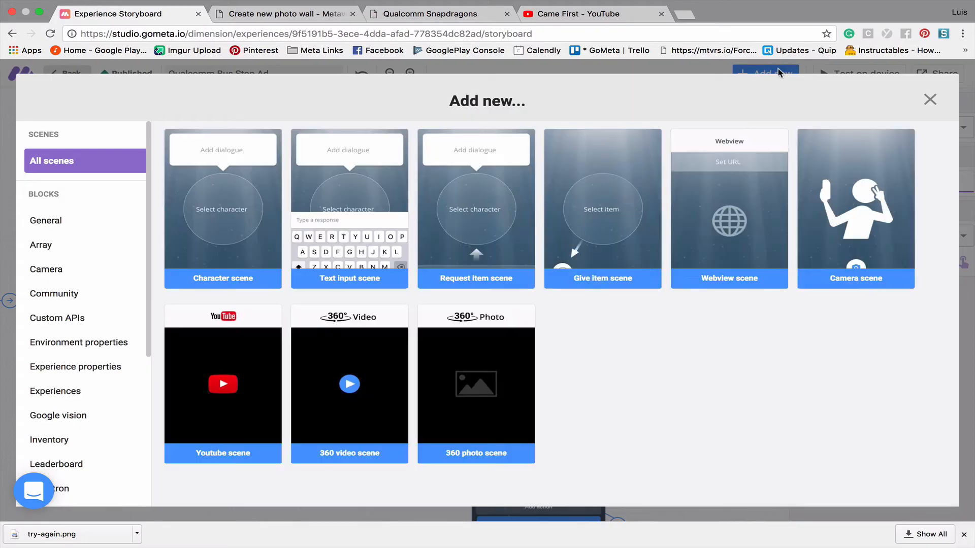
{"action": "left_click", "coordinate": [204, 216]}
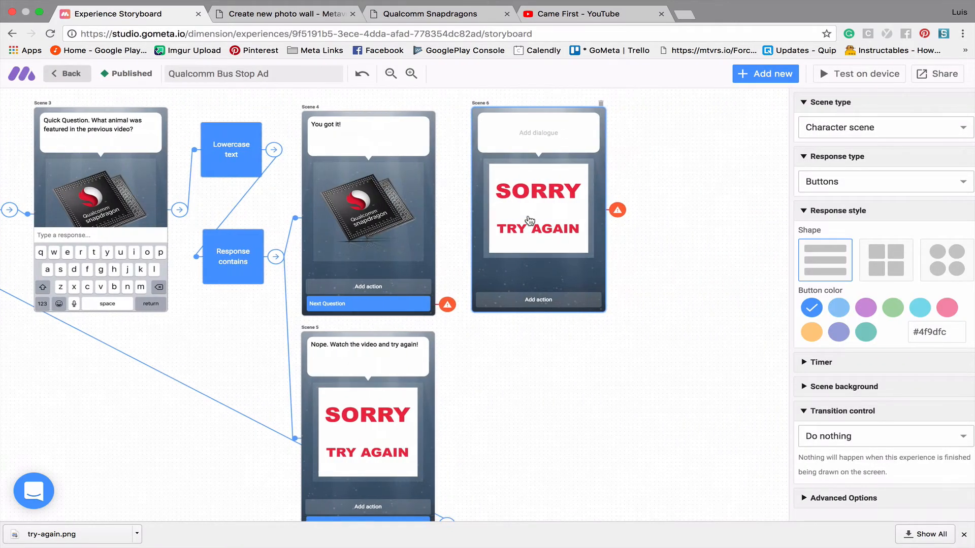
Step: Change Scene 6's character to the uploaded "Qualcomm 1" image
{"action": "left_click", "coordinate": [560, 259]}
{"action": "scroll", "coordinate": [560, 259], "scroll_direction": "down", "scroll_amount": 20}
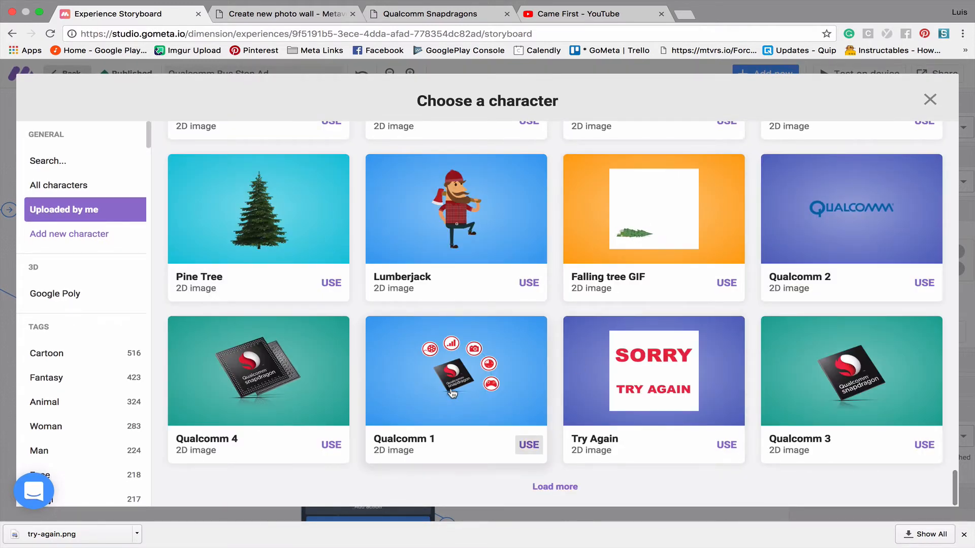
{"action": "left_click", "coordinate": [528, 445]}
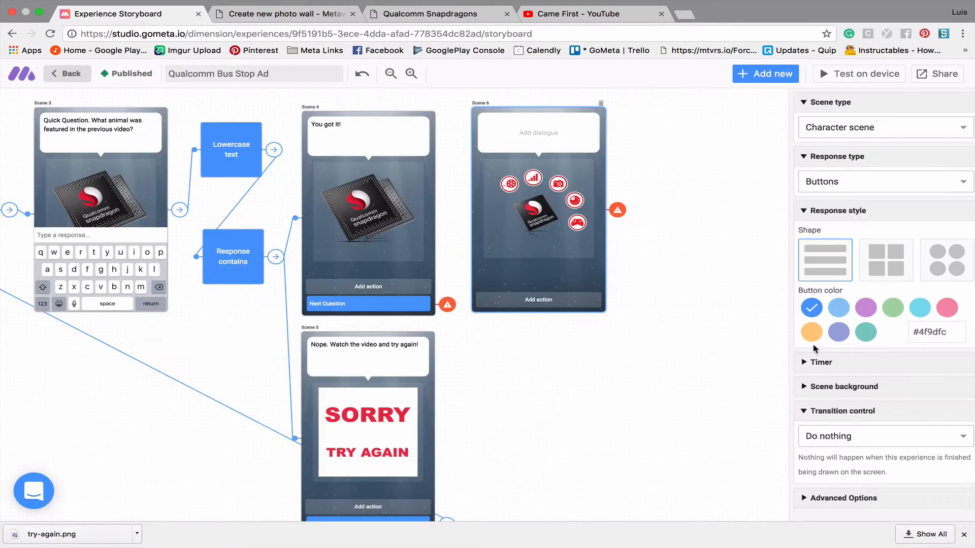
Step: Set Scene 4's "Next Question" button to transition to Scene 6
{"action": "left_click", "coordinate": [357, 313]}
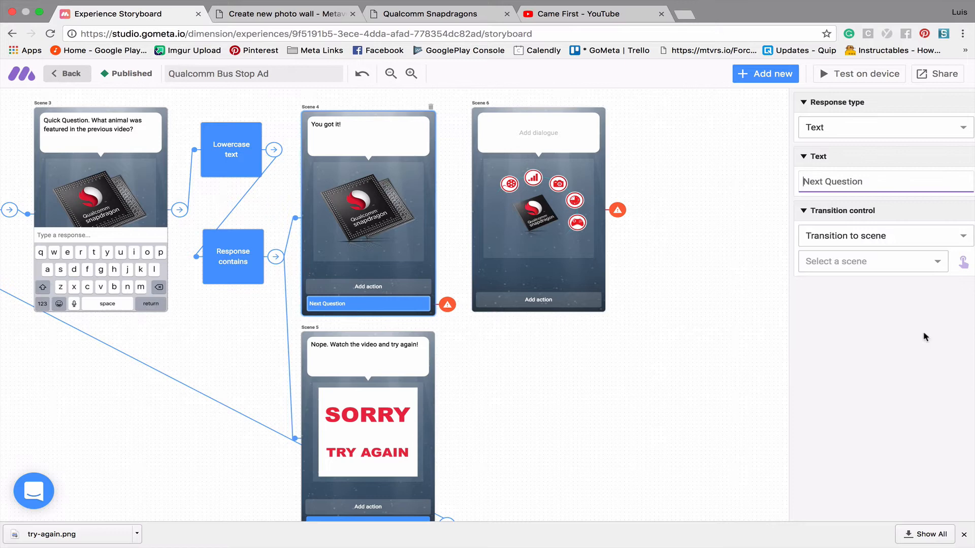
{"action": "left_click", "coordinate": [963, 261]}
{"action": "left_click", "coordinate": [524, 132]}
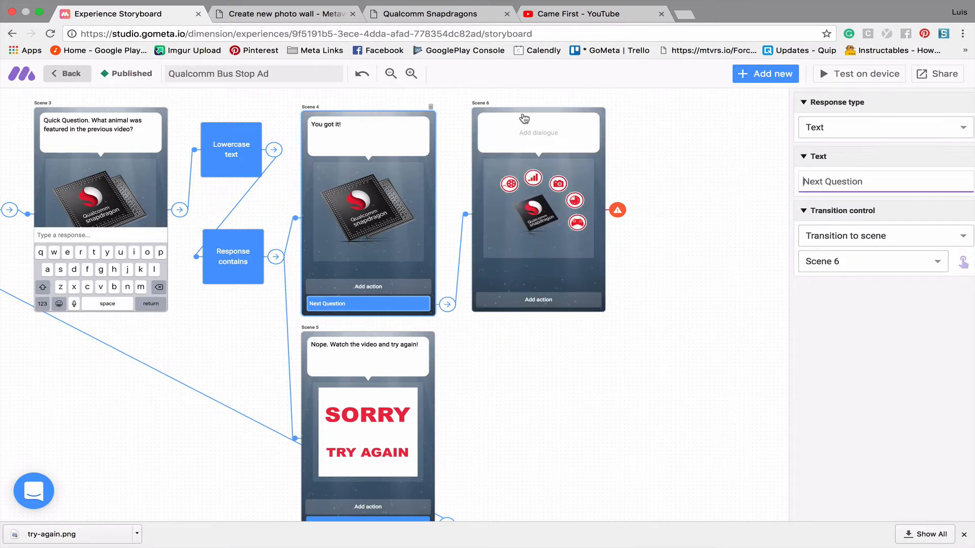
Step: Set Scene 6's dialogue to "Which of these reasons make Qualcomm the best tech company out there?"
{"action": "left_click", "coordinate": [524, 129]}
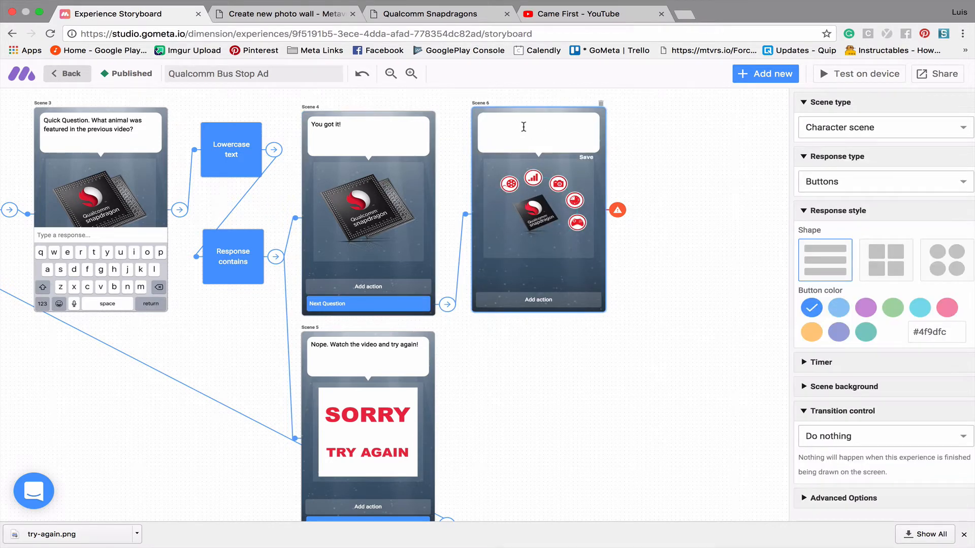
{"action": "type", "text": "Which of these reasons make Qualc"}
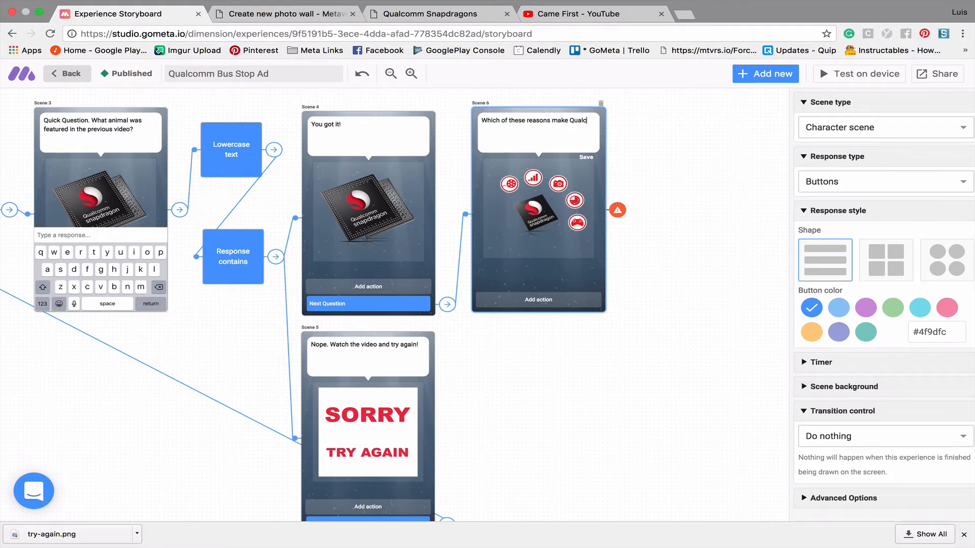
{"action": "type", "text": "omm the best tech company pout there?"}
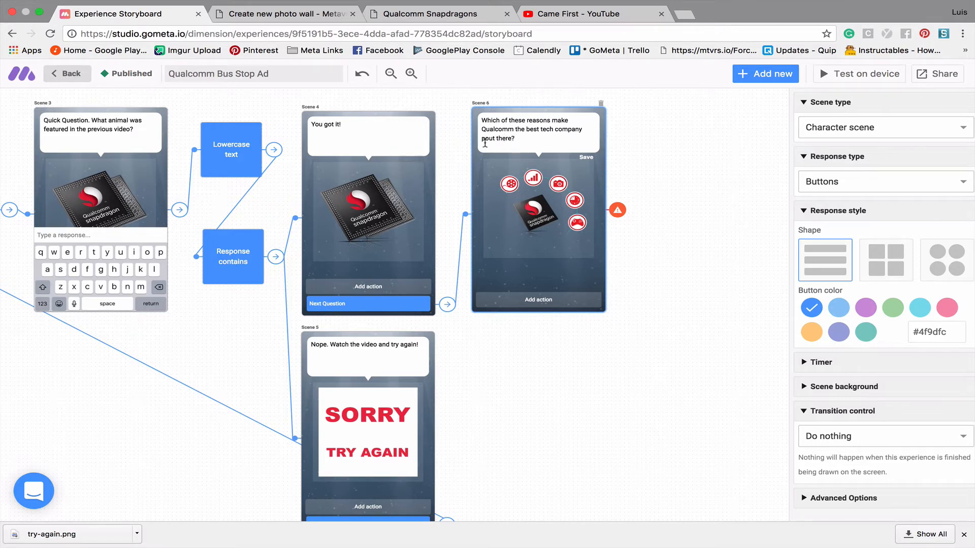
{"action": "left_click", "coordinate": [485, 141]}
{"action": "key", "text": "BackSpace"}
Step: Add four answer buttons to Scene 6
{"action": "left_click", "coordinate": [558, 300]}
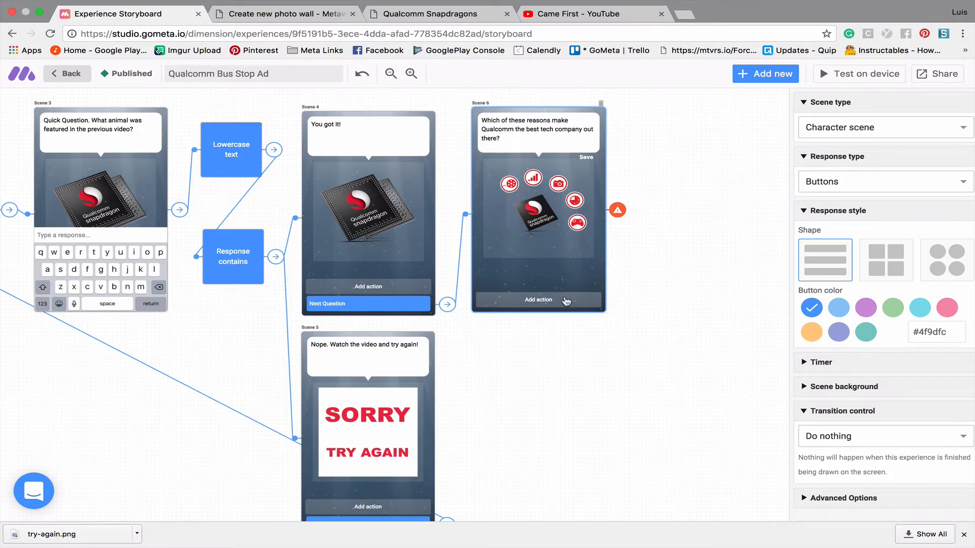
{"action": "left_click", "coordinate": [563, 283]}
{"action": "left_click", "coordinate": [563, 268]}
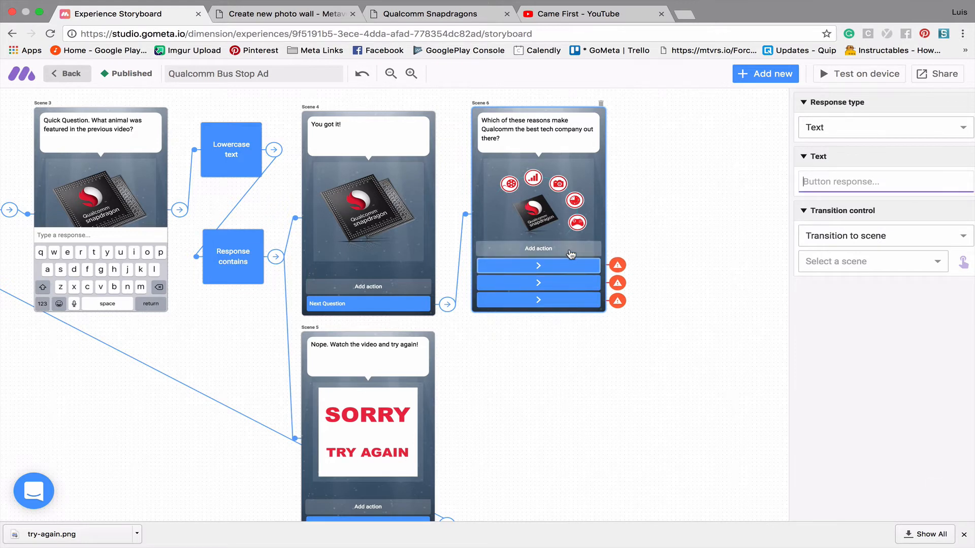
{"action": "left_click", "coordinate": [566, 249]}
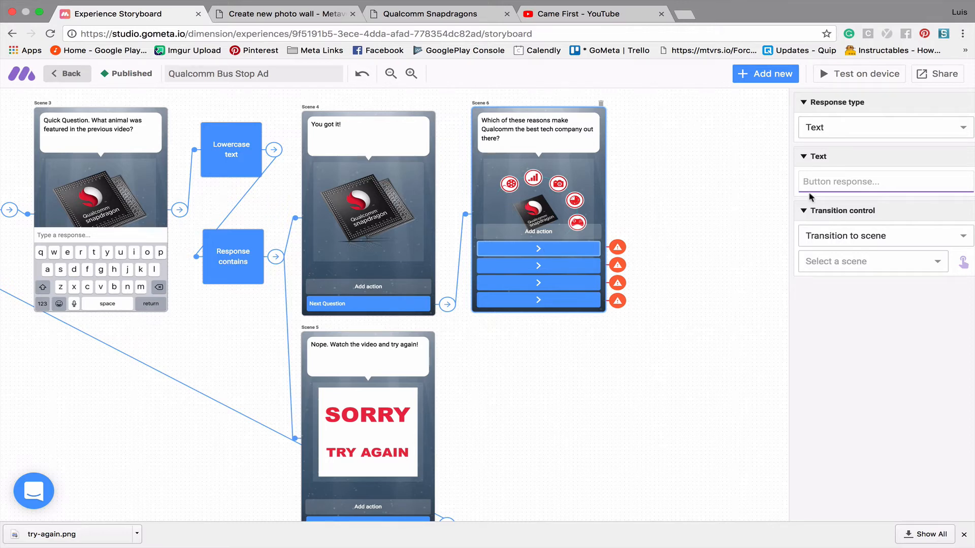
Step: Label Scene 6's first two buttons "Leading to seamless 5G connectivity" and "Expanding the connected world to cars"
{"action": "type", "text": "Leading "}
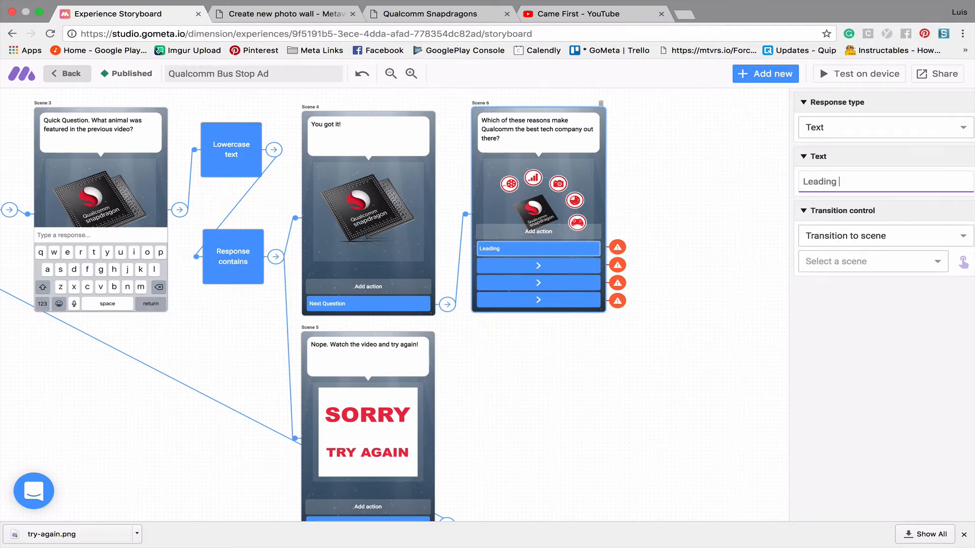
{"action": "type", "text": "to seamless 5G connec"}
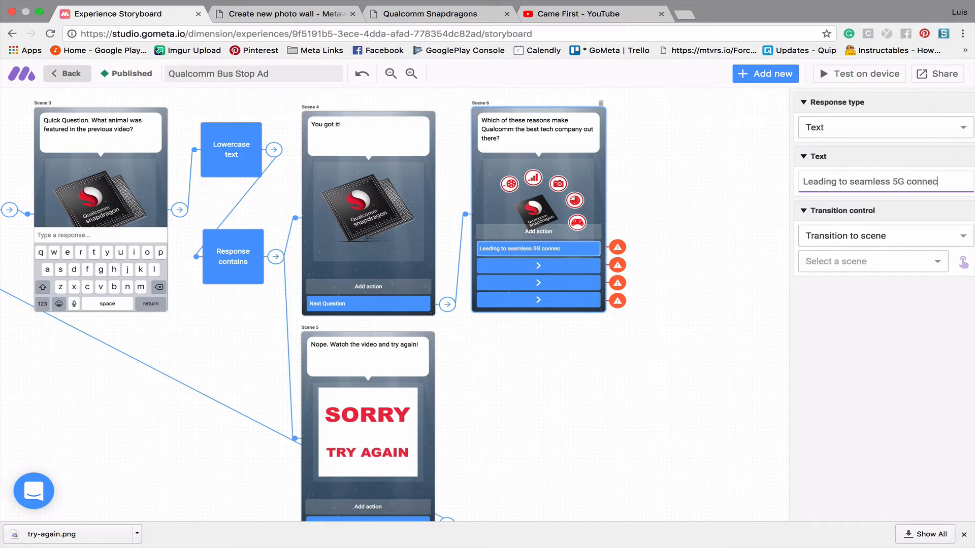
{"action": "type", "text": "tivity"}
{"action": "left_click", "coordinate": [584, 266]}
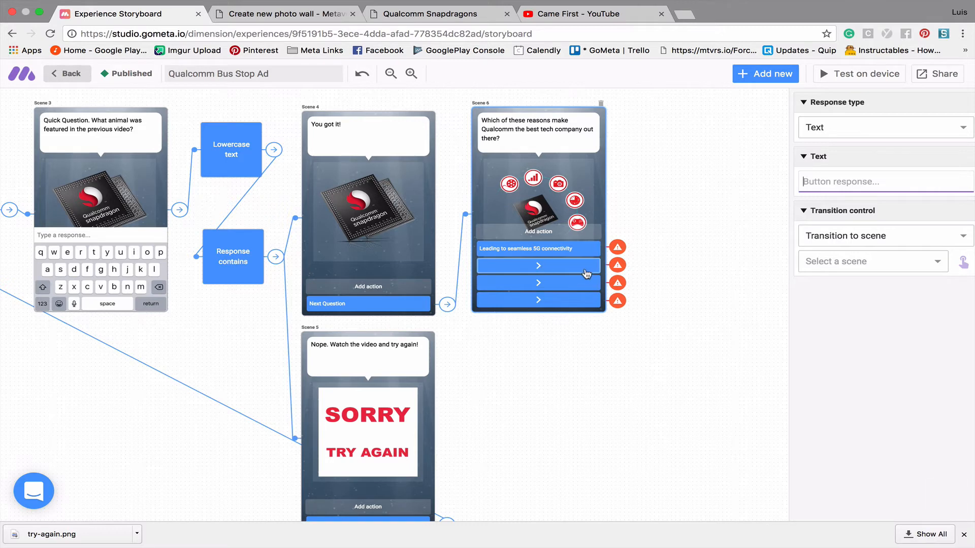
{"action": "type", "text": "Expan"}
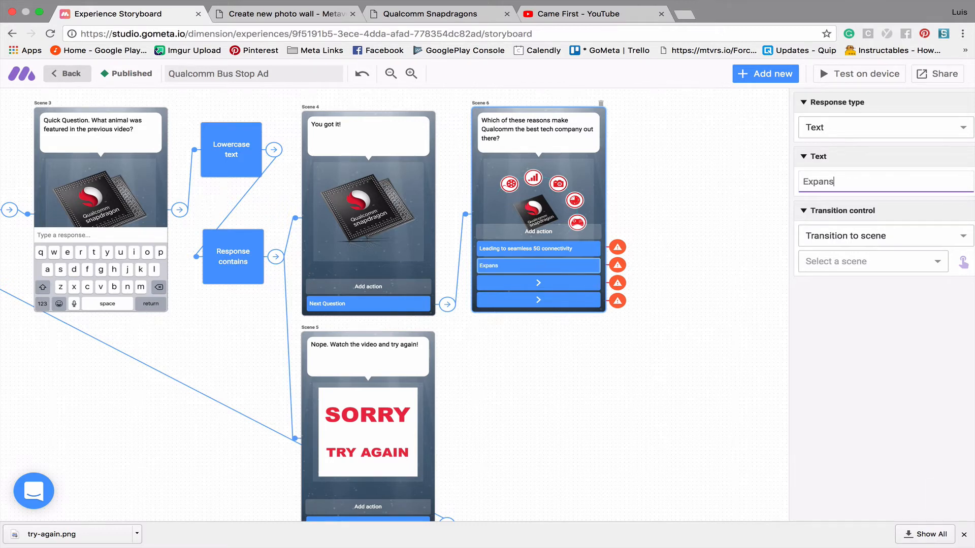
{"action": "type", "text": "ding the connected wo"}
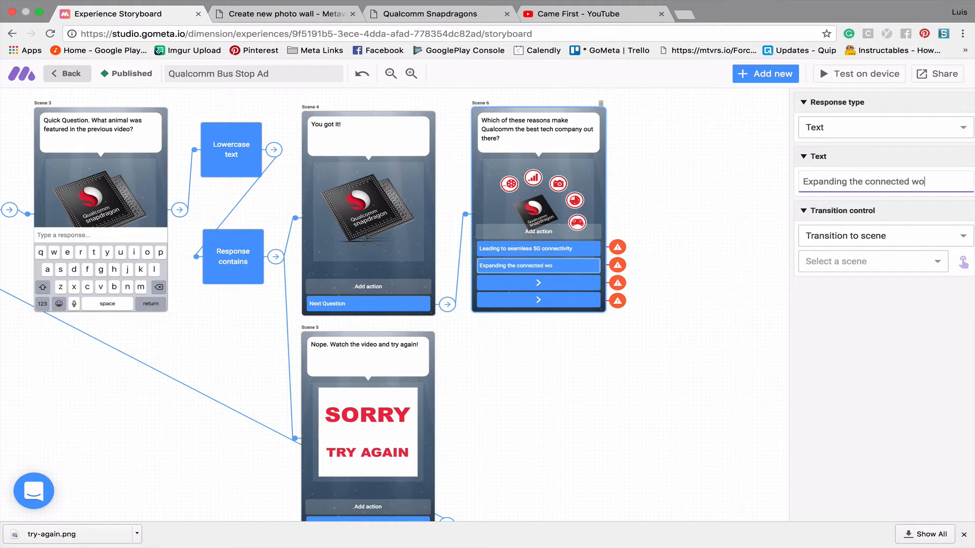
{"action": "type", "text": "rld to cars"}
Step: Label Scene 6's third and fourth buttons "Inventing tech the world loves" and "All of the above"
{"action": "left_click", "coordinate": [538, 282]}
{"action": "type", "text": "Inve"}
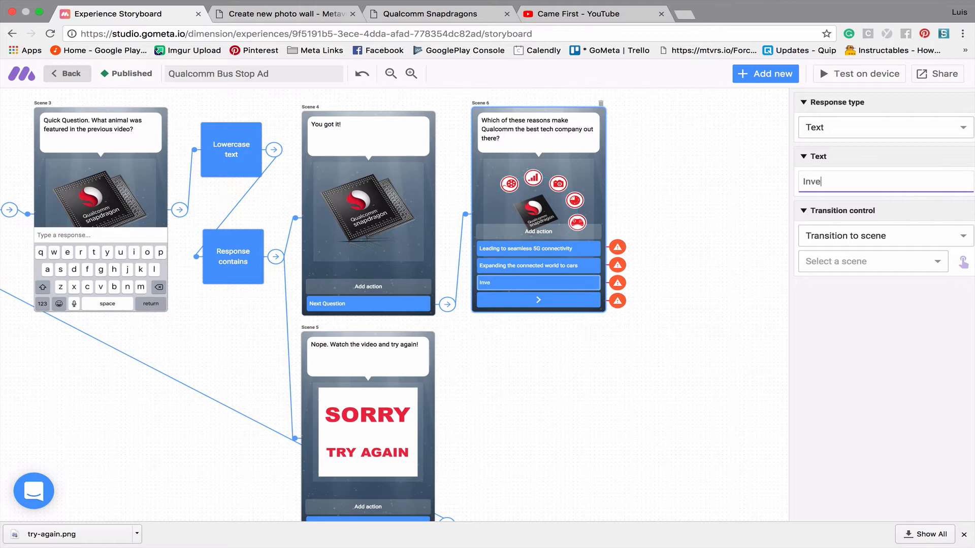
{"action": "type", "text": "nting tech the world loves"}
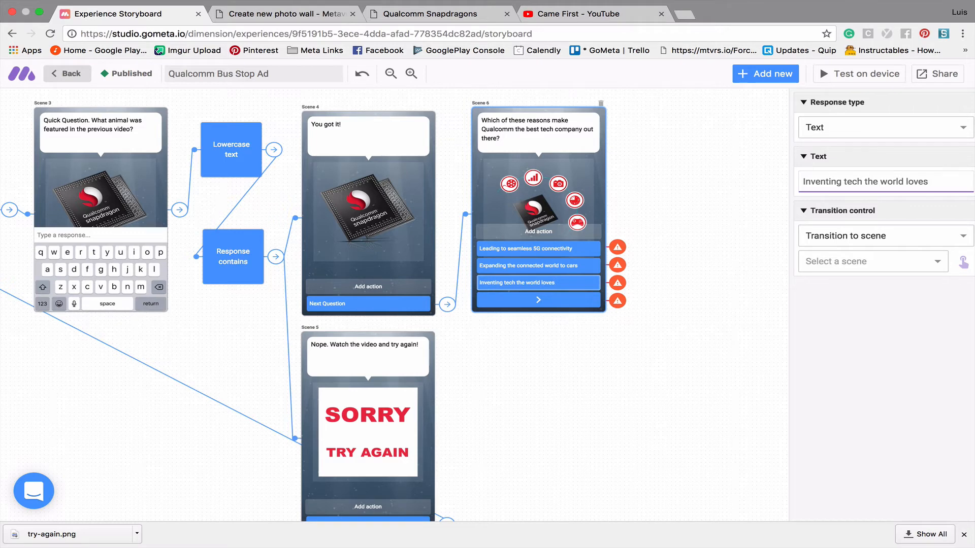
{"action": "left_click", "coordinate": [512, 300]}
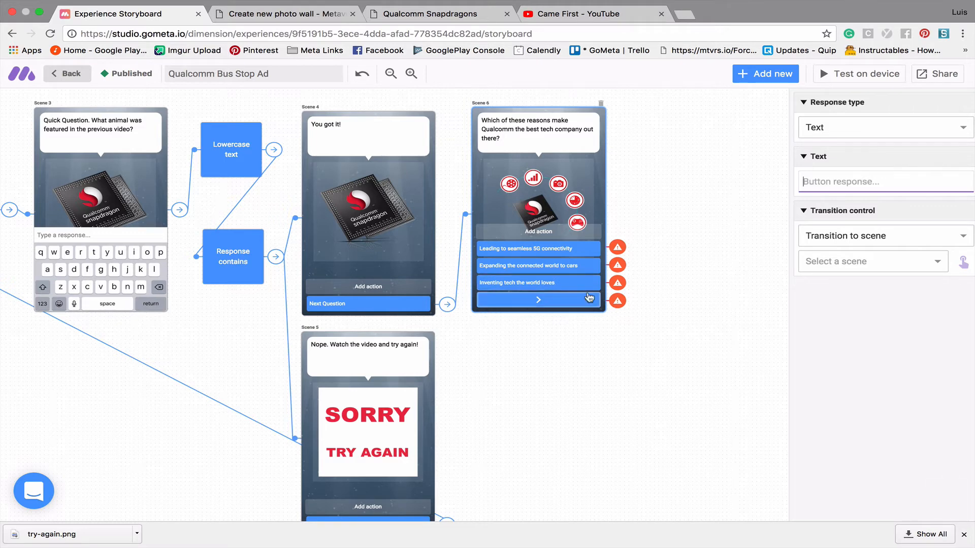
{"action": "type", "text": "All of the"}
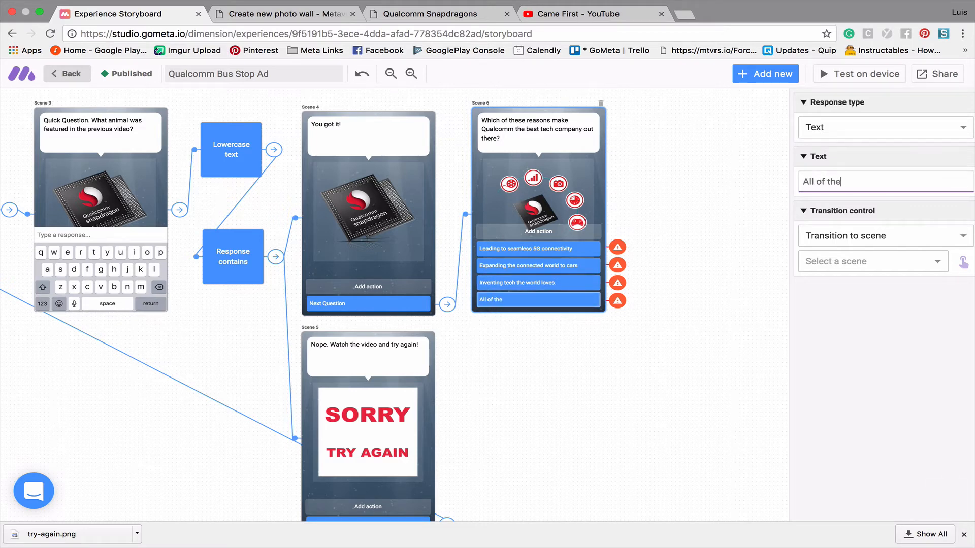
{"action": "type", "text": " above"}
Step: Add another Character scene after Scene 6
{"action": "left_click", "coordinate": [766, 73]}
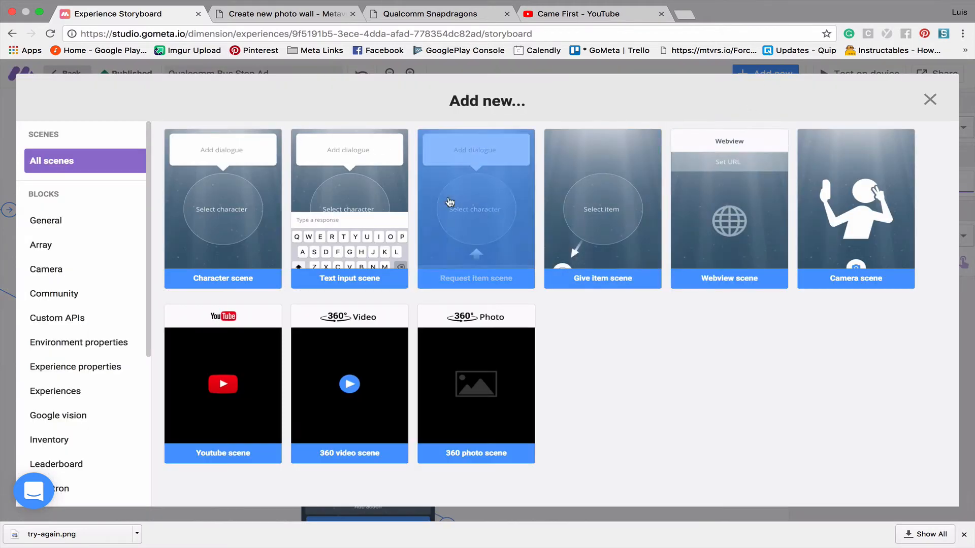
{"action": "left_click", "coordinate": [223, 198]}
{"action": "scroll", "coordinate": [437, 292], "scroll_direction": "right", "scroll_amount": 5}
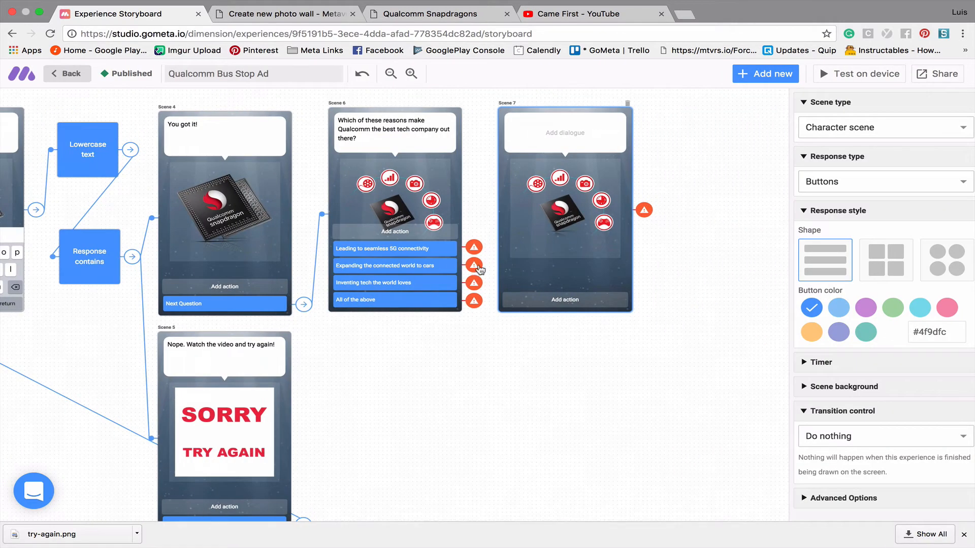
Step: Set all four of Scene 6's answer buttons to transition to Scene 7
{"action": "left_click", "coordinate": [407, 257]}
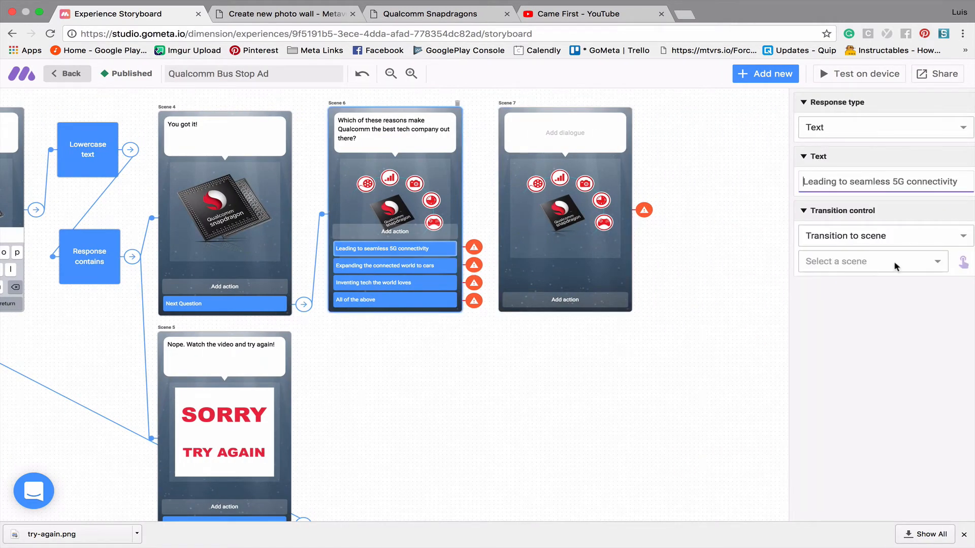
{"action": "left_click", "coordinate": [966, 263]}
{"action": "left_click", "coordinate": [598, 251]}
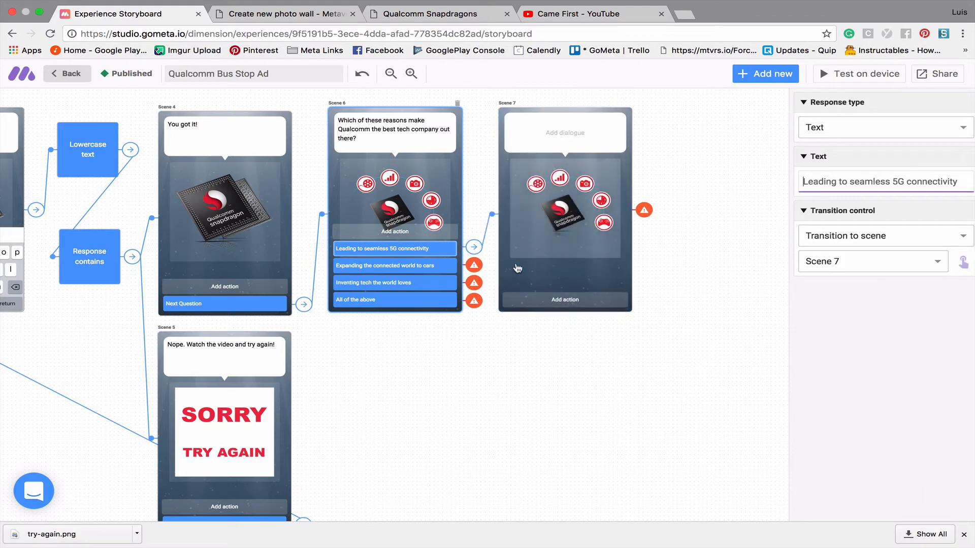
{"action": "left_click", "coordinate": [397, 266]}
{"action": "left_click", "coordinate": [963, 262]}
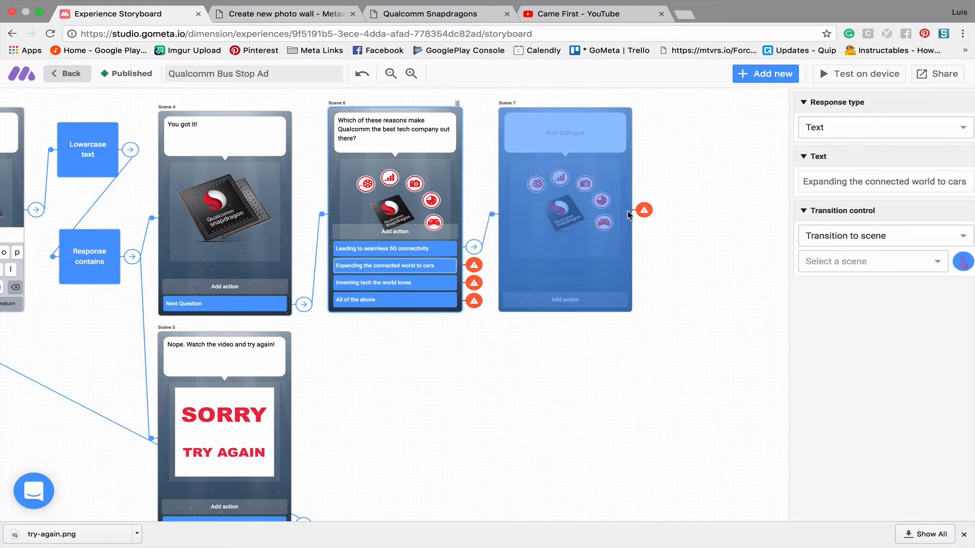
{"action": "left_click", "coordinate": [565, 228]}
{"action": "left_click", "coordinate": [389, 282]}
{"action": "left_click", "coordinate": [963, 262]}
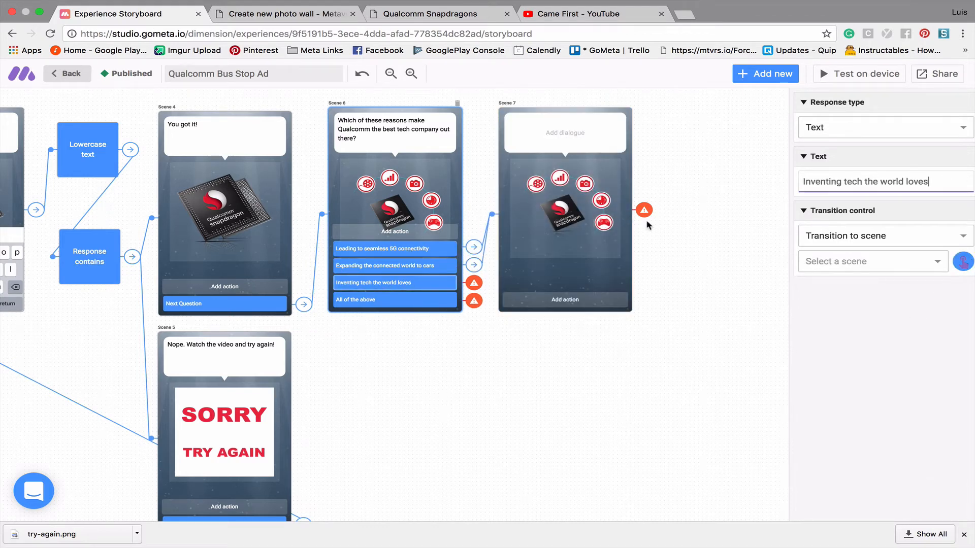
{"action": "left_click", "coordinate": [564, 228]}
{"action": "left_click", "coordinate": [368, 307]}
{"action": "left_click", "coordinate": [963, 262]}
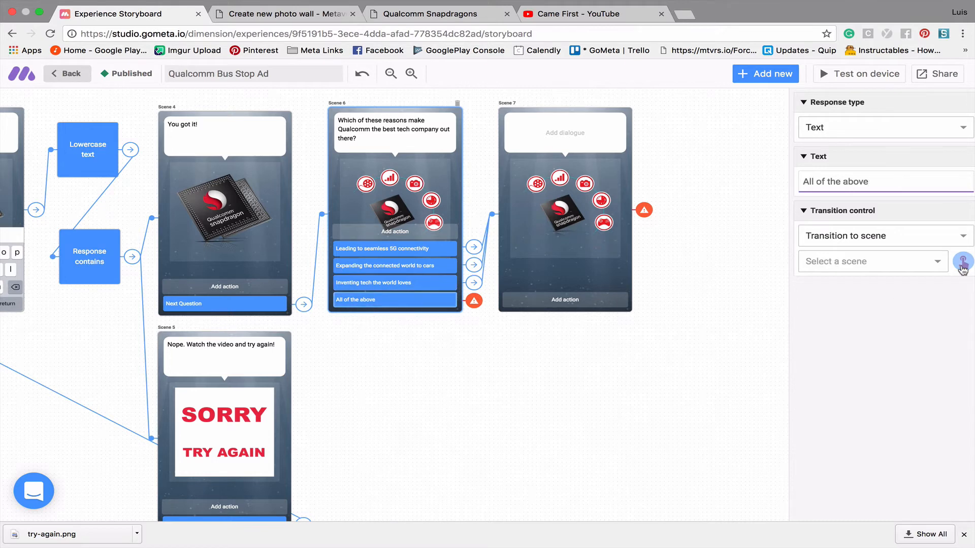
{"action": "left_click", "coordinate": [577, 226]}
Step: Set Scene 7's dialogue to "That is absolutely right!" and add a "Win Something" text button
{"action": "left_click", "coordinate": [588, 138]}
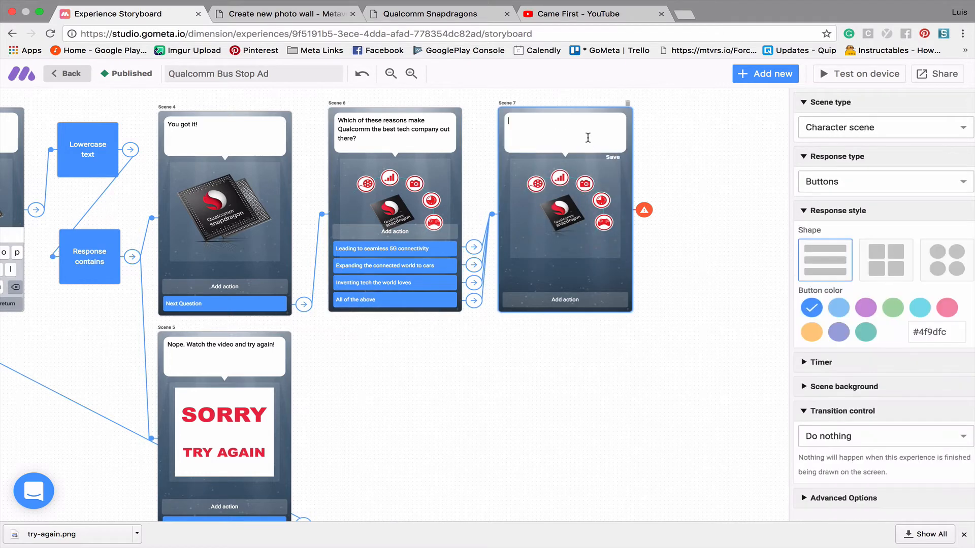
{"action": "type", "text": "That is absolutely right!"}
{"action": "left_click", "coordinate": [594, 308]}
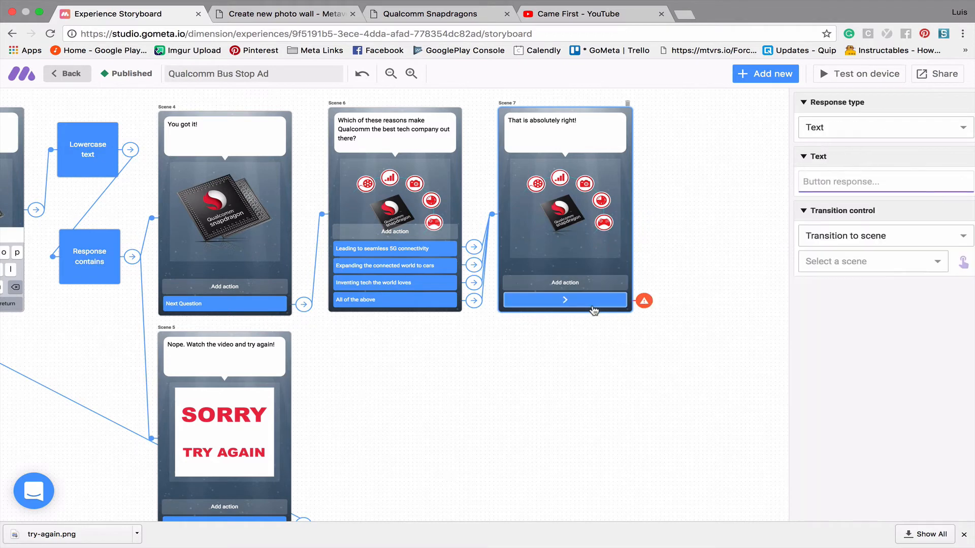
{"action": "type", "text": "Win Something"}
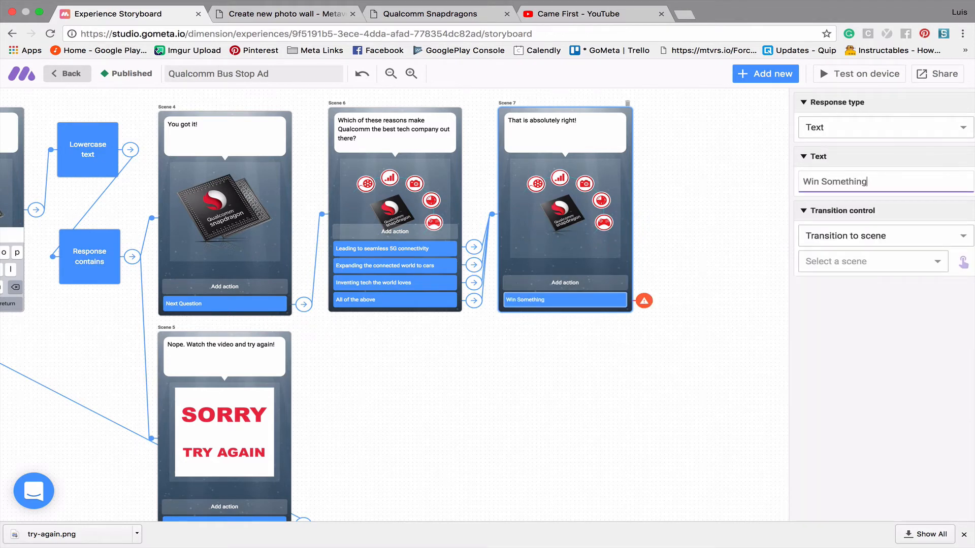
Step: Add another Character scene after Scene 7
{"action": "left_click", "coordinate": [766, 74]}
{"action": "left_click", "coordinate": [244, 233]}
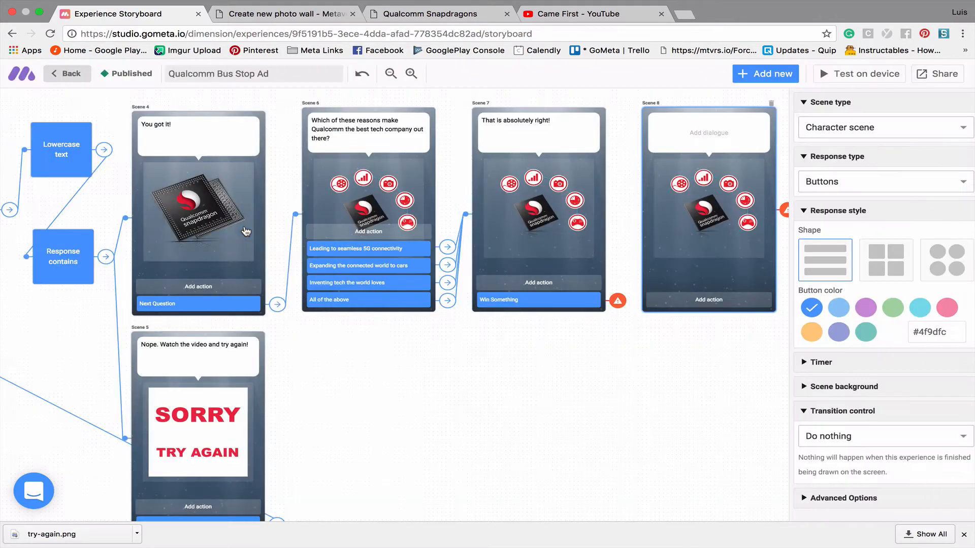
{"action": "scroll", "coordinate": [613, 308], "scroll_direction": "right", "scroll_amount": 3}
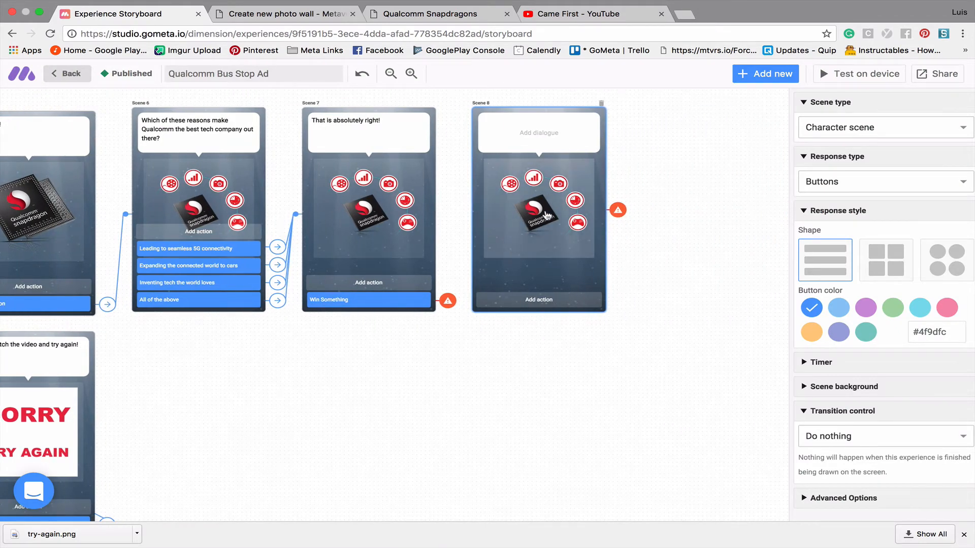
Step: Set Scene 8's character to the uploaded Qualcomm 3 image and make Scene 7's Win Something button transition to Scene 8
{"action": "scroll", "coordinate": [629, 350], "scroll_direction": "down", "scroll_amount": 15}
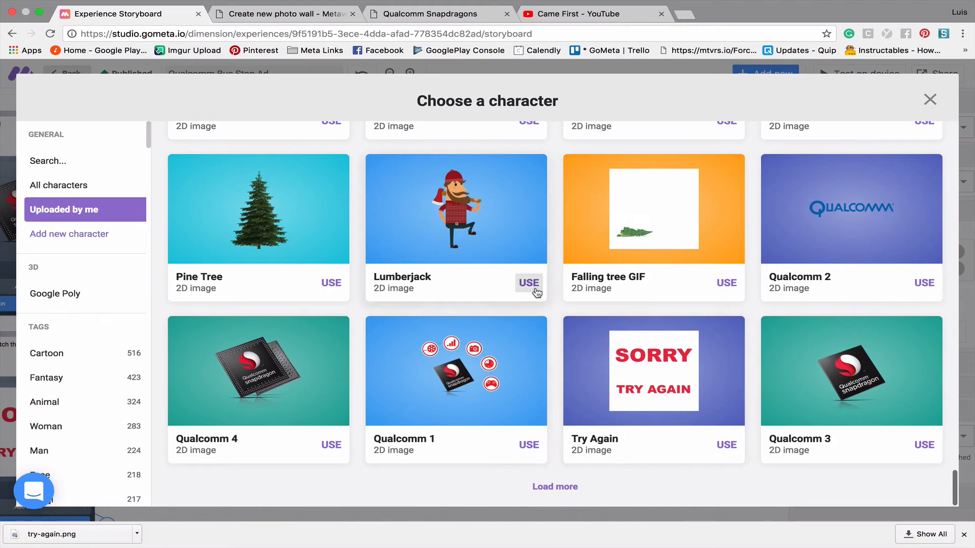
{"action": "left_click", "coordinate": [916, 396]}
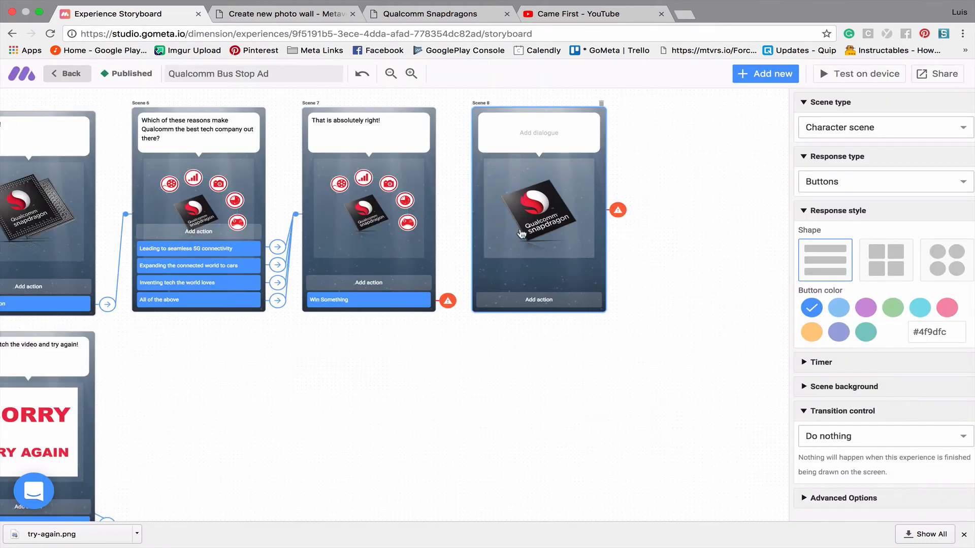
{"action": "left_click_drag", "start_coordinate": [447, 300], "coordinate": [592, 196]}
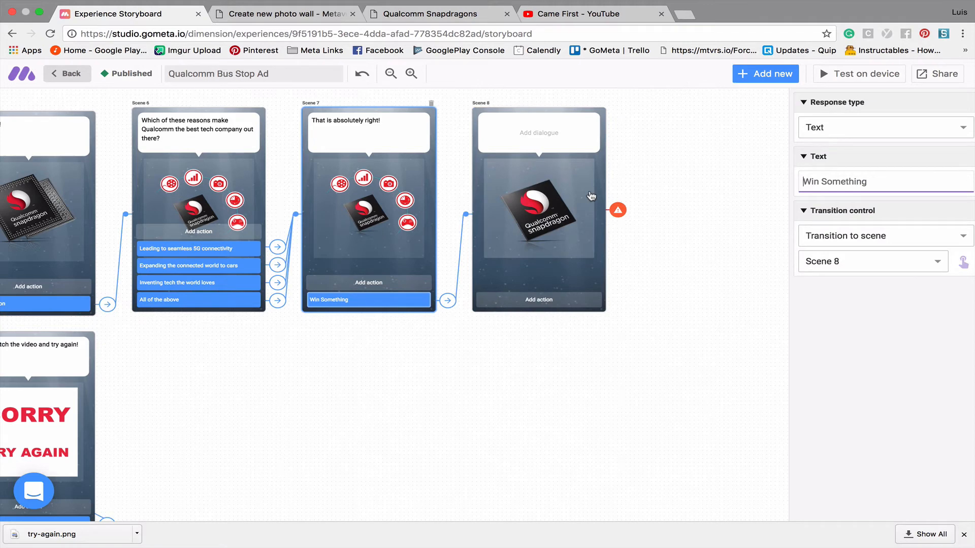
Step: Set Scene 8's dialogue to "Take a selfie for a chance to win a discount on your next phone purchase!" and add a "Take Photo" text button
{"action": "left_click", "coordinate": [508, 132]}
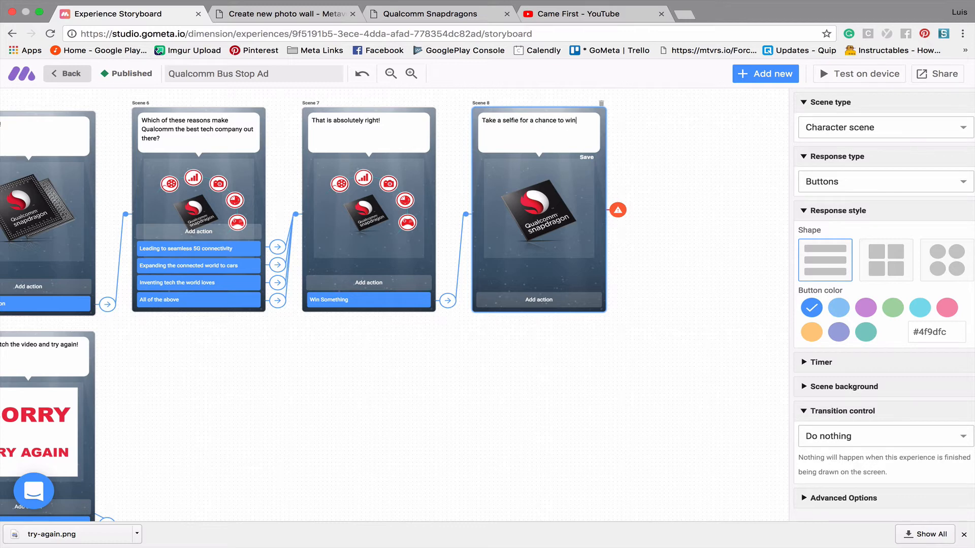
{"action": "type", "text": "sco"}
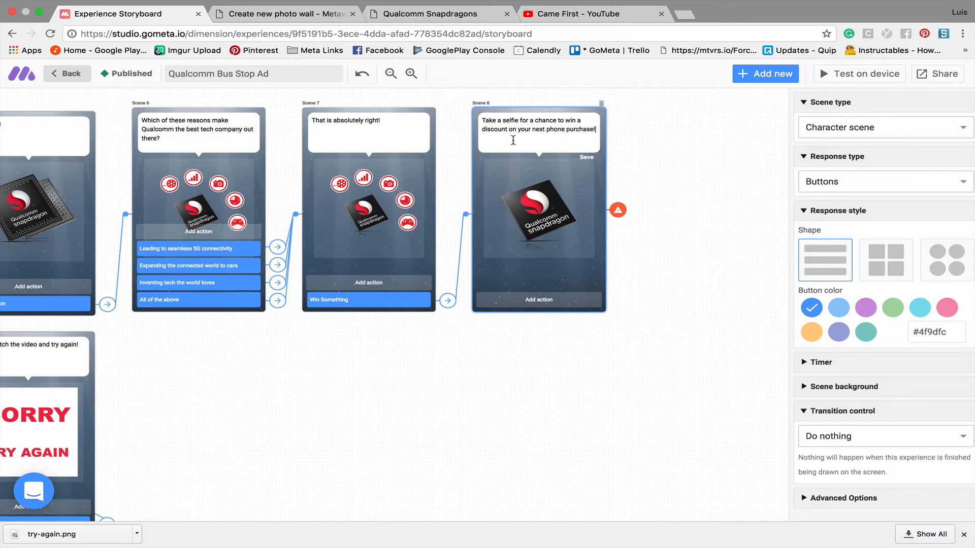
{"action": "left_click", "coordinate": [537, 300]}
{"action": "type", "text": "Take Photo"}
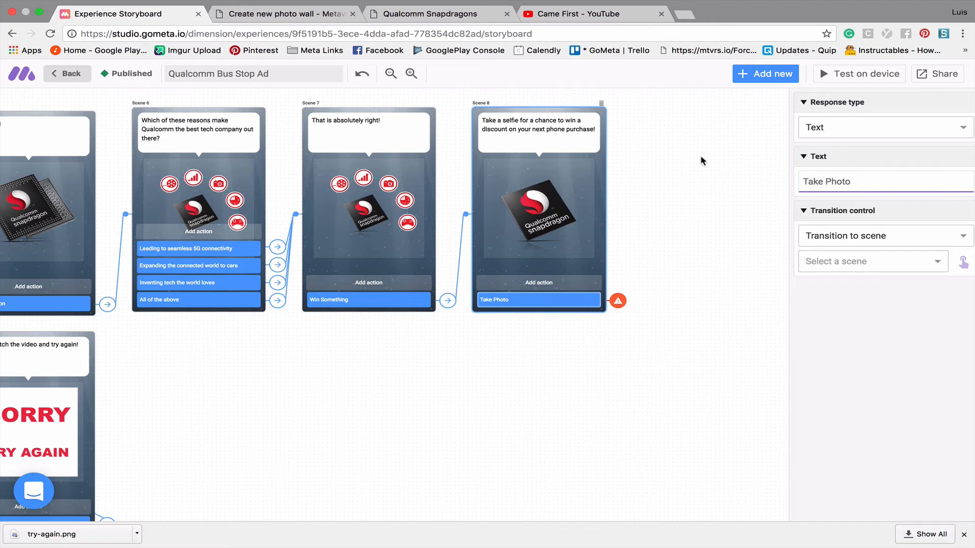
Step: Add a Camera scene after Scene 8 and make Scene 8's Take Photo button transition to it
{"action": "left_click", "coordinate": [766, 73]}
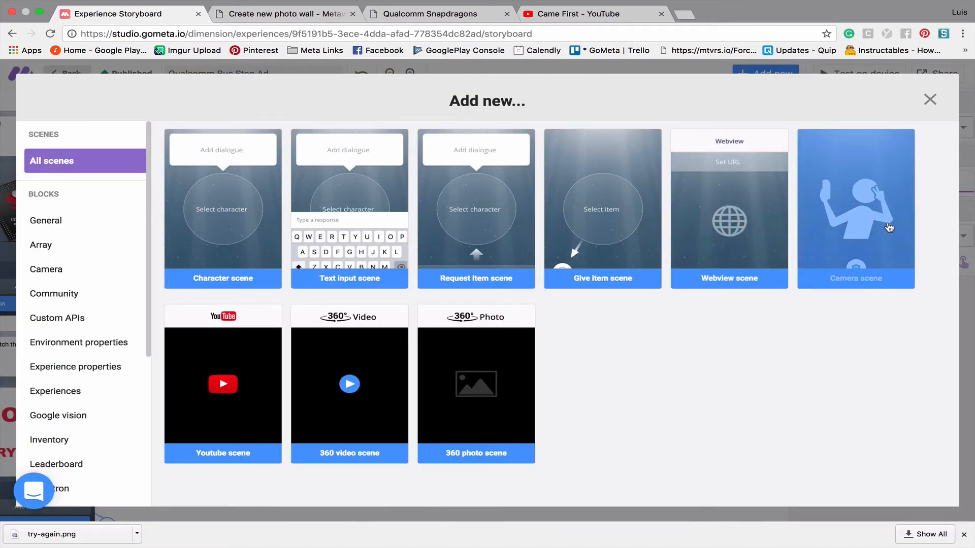
{"action": "left_click", "coordinate": [845, 229]}
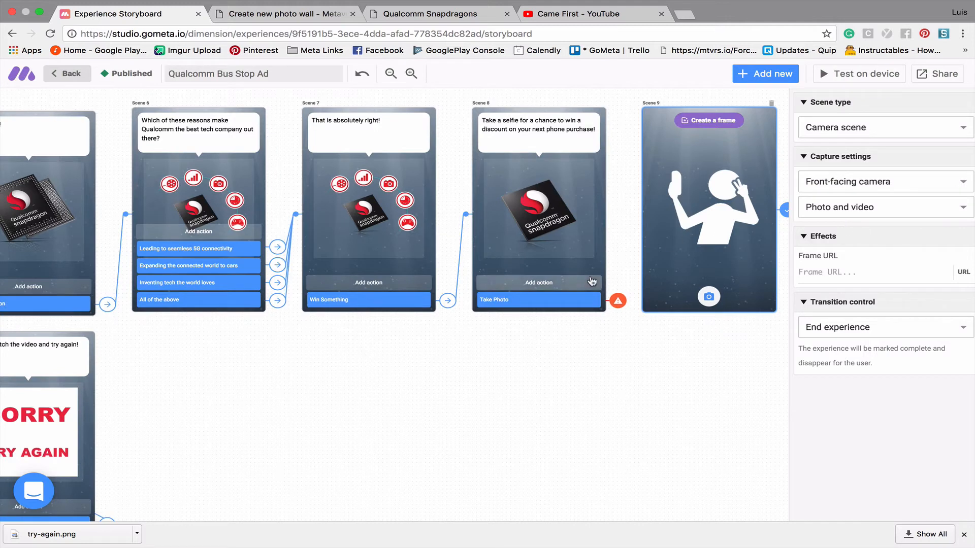
{"action": "scroll", "coordinate": [634, 294], "scroll_direction": "right", "scroll_amount": 5}
{"action": "scroll", "coordinate": [635, 295], "scroll_direction": "right", "scroll_amount": 3}
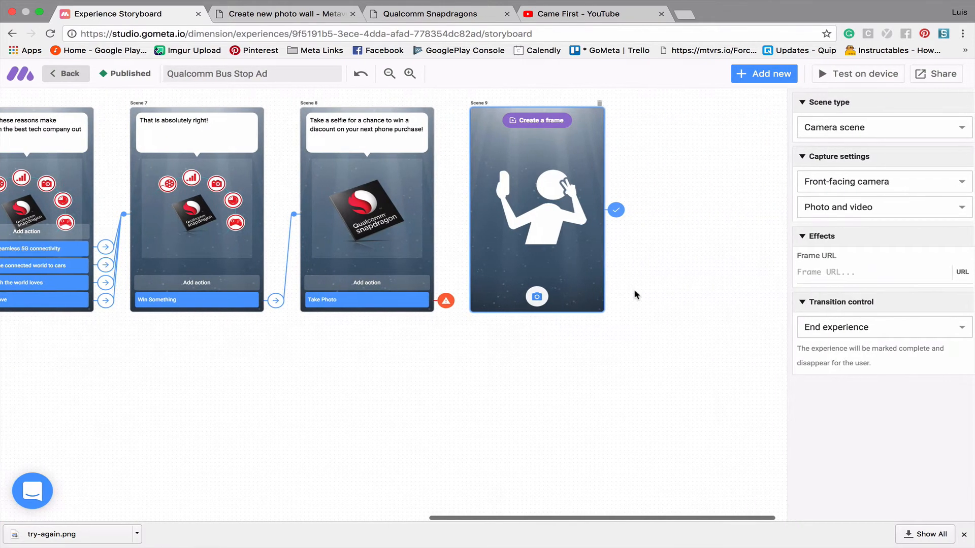
{"action": "left_click", "coordinate": [365, 305]}
{"action": "left_click", "coordinate": [963, 261]}
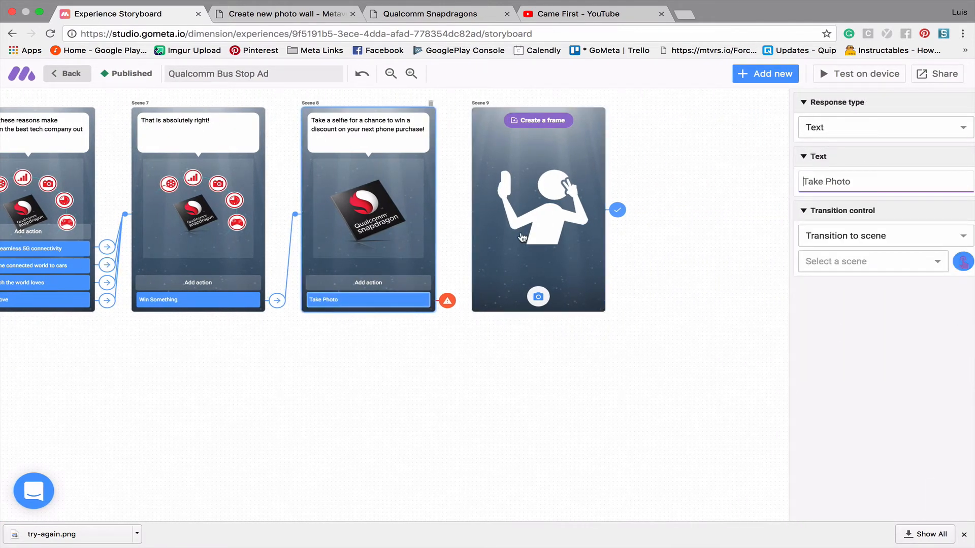
{"action": "left_click", "coordinate": [491, 233]}
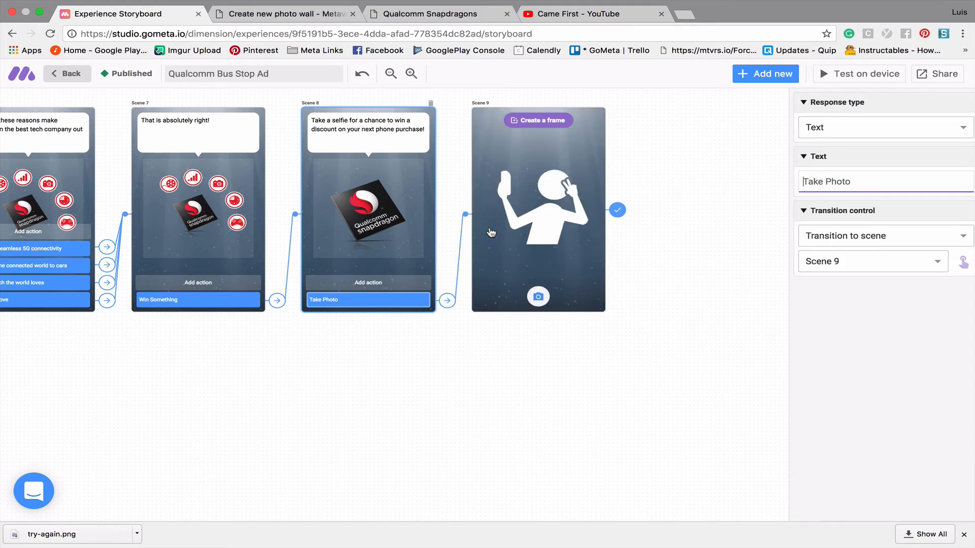
Step: Start a frame for Scene 9's camera and insert the uploaded Qualcomm 1 image into it
{"action": "left_click", "coordinate": [545, 123]}
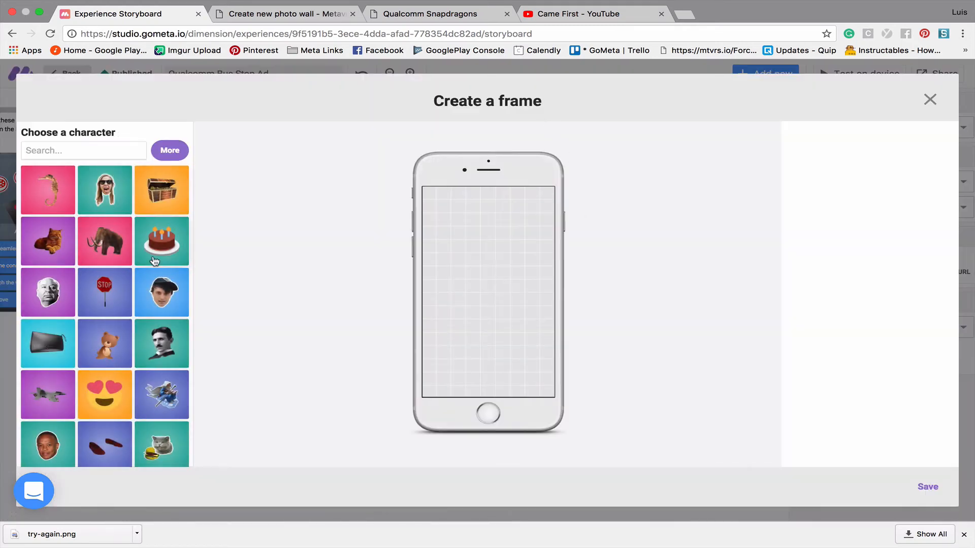
{"action": "left_click", "coordinate": [171, 151]}
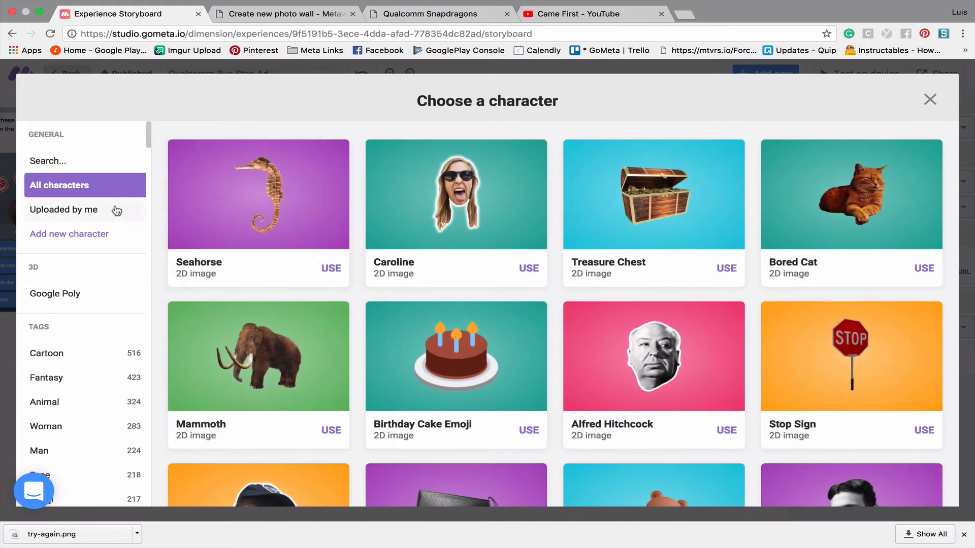
{"action": "left_click", "coordinate": [116, 211]}
{"action": "scroll", "coordinate": [607, 352], "scroll_direction": "down", "scroll_amount": 10}
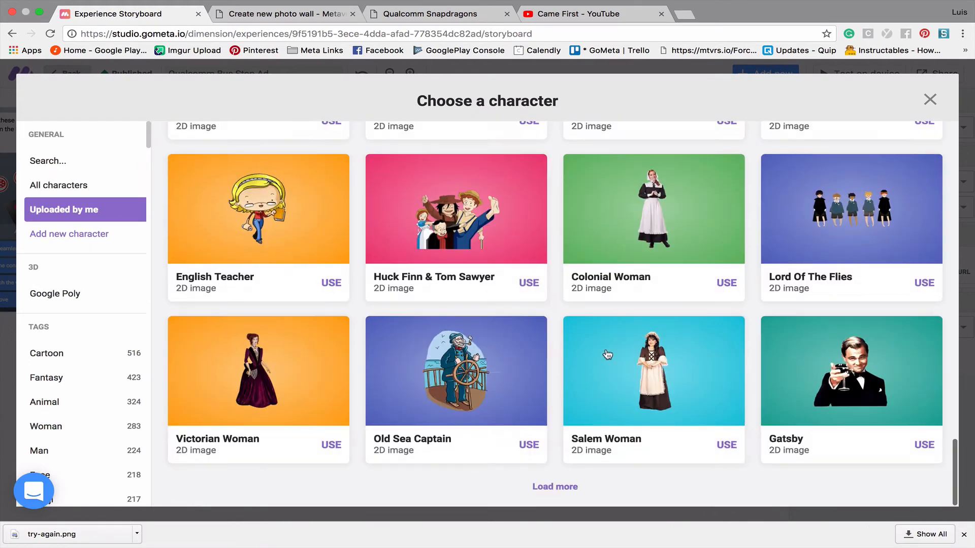
{"action": "left_click", "coordinate": [553, 486]}
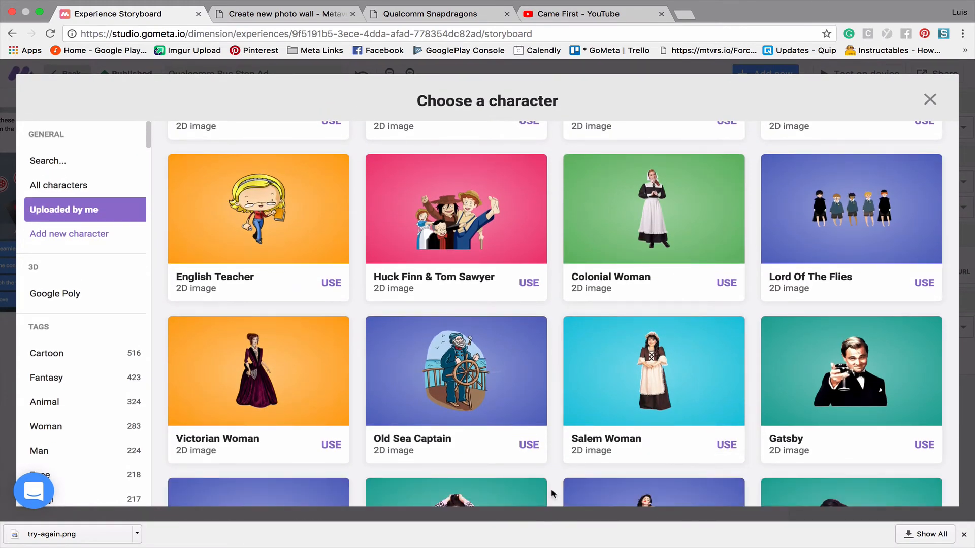
{"action": "scroll", "coordinate": [552, 492], "scroll_direction": "down", "scroll_amount": 5}
{"action": "left_click", "coordinate": [526, 467]}
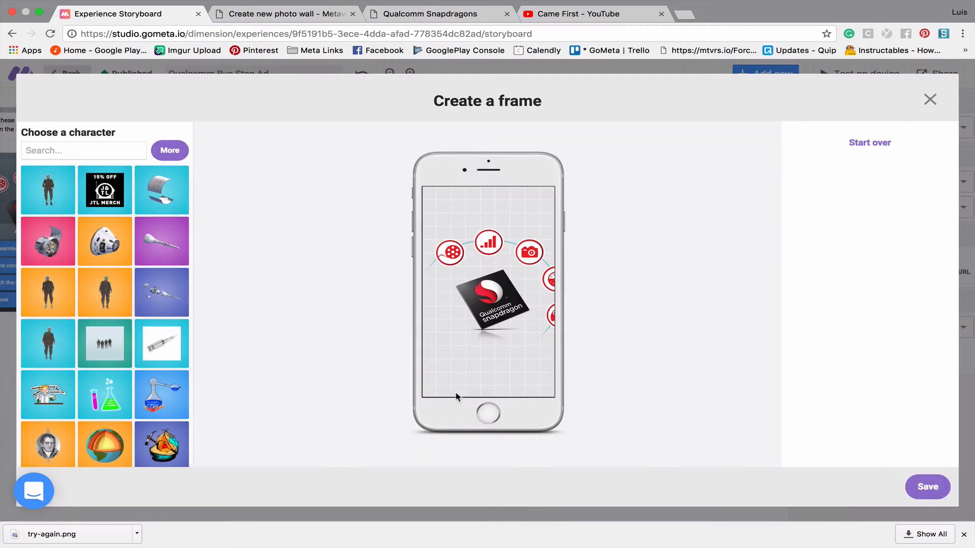
Step: Shrink the Qualcomm image, tilt it slightly, place it in the frame's lower-left corner, and save the frame
{"action": "left_click_drag", "start_coordinate": [505, 273], "coordinate": [465, 315]}
{"action": "left_click_drag", "start_coordinate": [546, 255], "coordinate": [508, 288]}
{"action": "left_click_drag", "start_coordinate": [457, 349], "coordinate": [449, 390]}
{"action": "left_click_drag", "start_coordinate": [499, 329], "coordinate": [460, 305]}
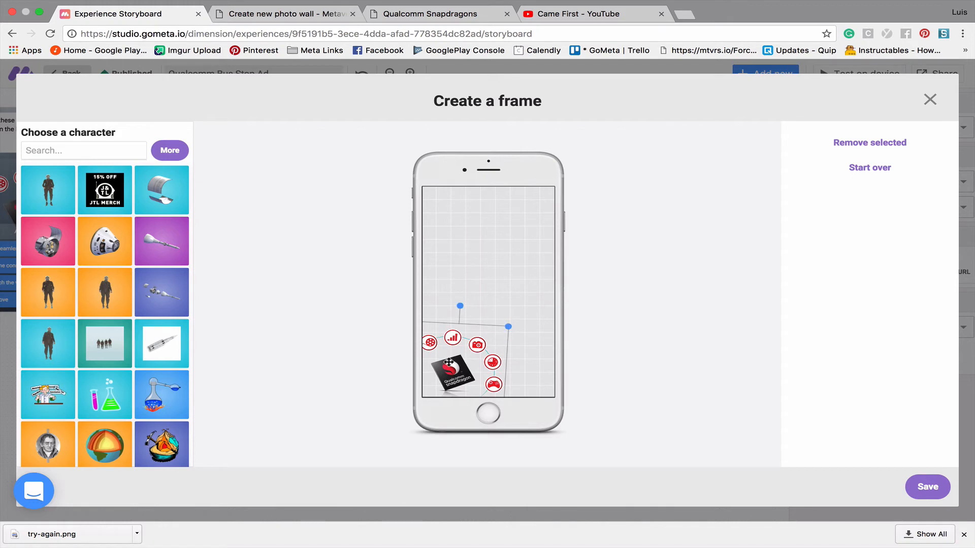
{"action": "left_click_drag", "start_coordinate": [444, 374], "coordinate": [452, 373]}
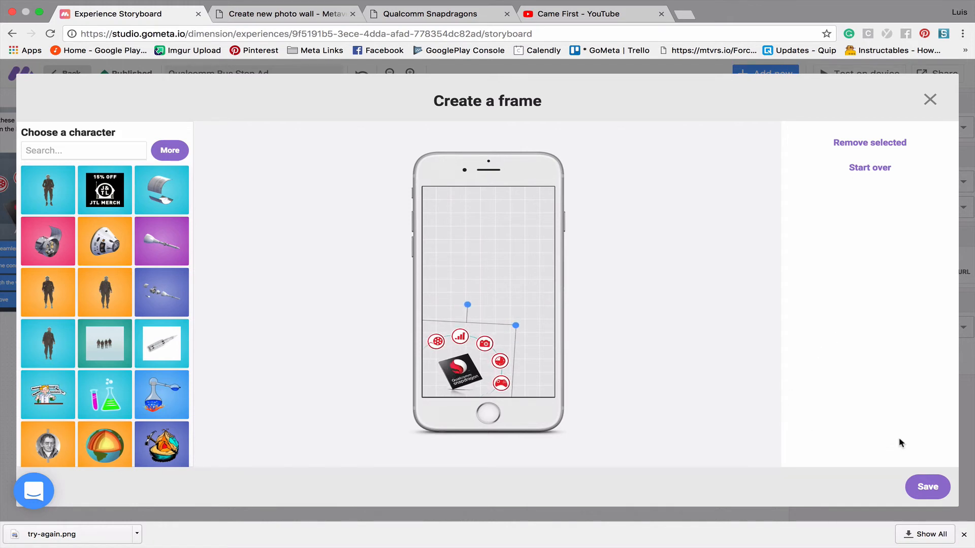
{"action": "left_click", "coordinate": [925, 487]}
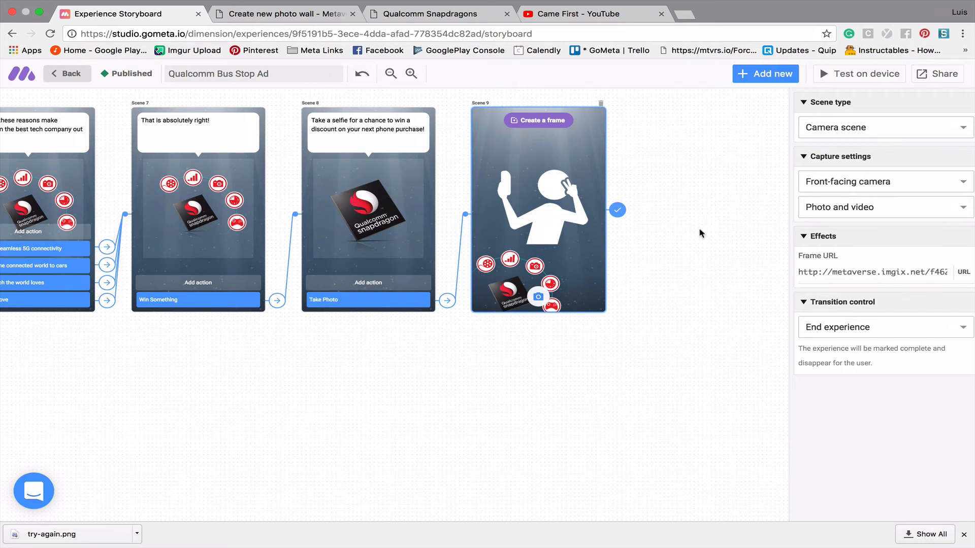
Step: Add an Upload to Photo Wall camera block and place it beside Scene 9, level with its transition marker
{"action": "left_click", "coordinate": [755, 75]}
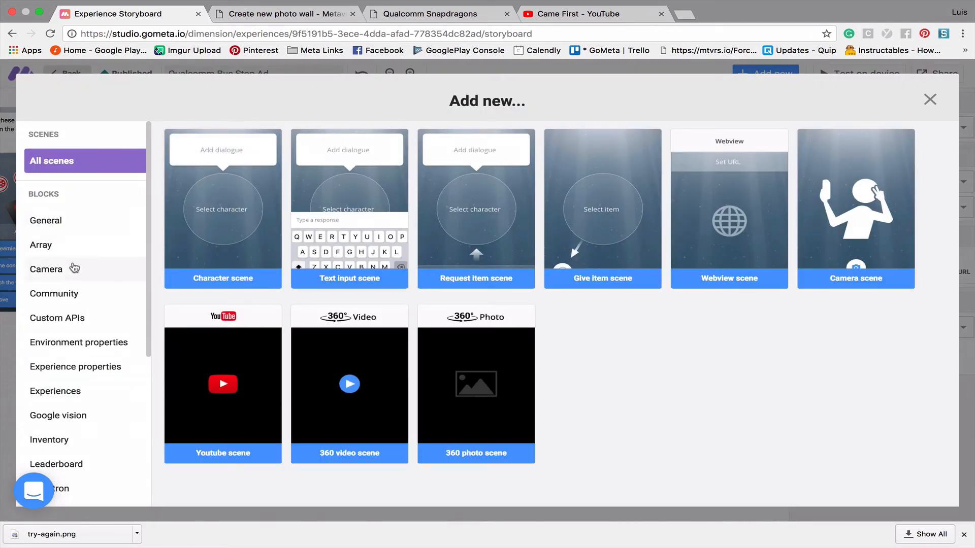
{"action": "left_click", "coordinate": [57, 273]}
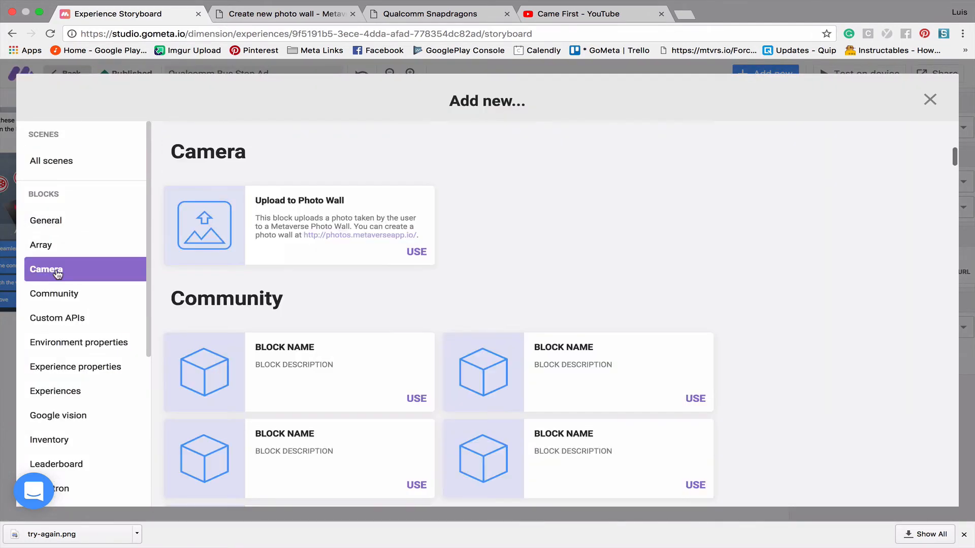
{"action": "left_click", "coordinate": [320, 217]}
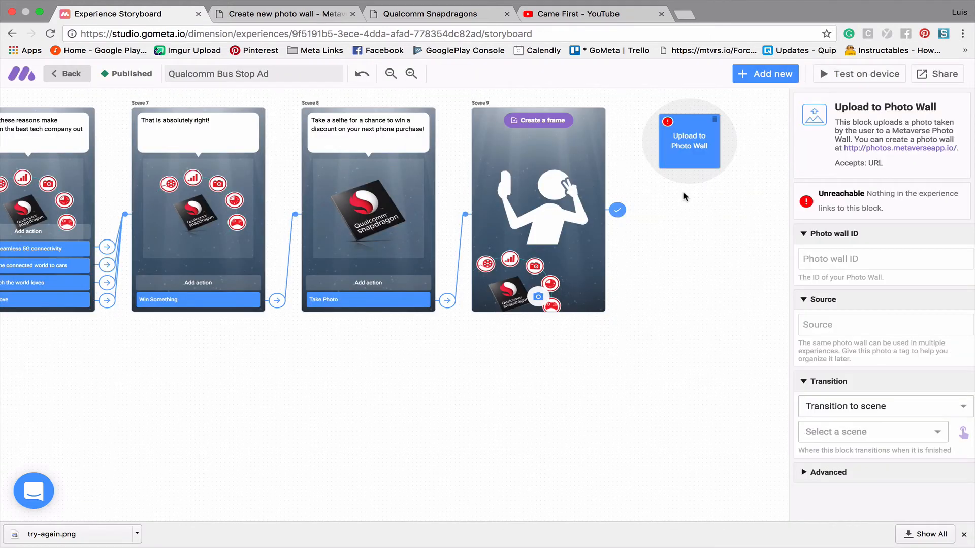
{"action": "scroll", "coordinate": [684, 197], "scroll_direction": "right", "scroll_amount": 2}
{"action": "left_click_drag", "start_coordinate": [600, 162], "coordinate": [597, 224]}
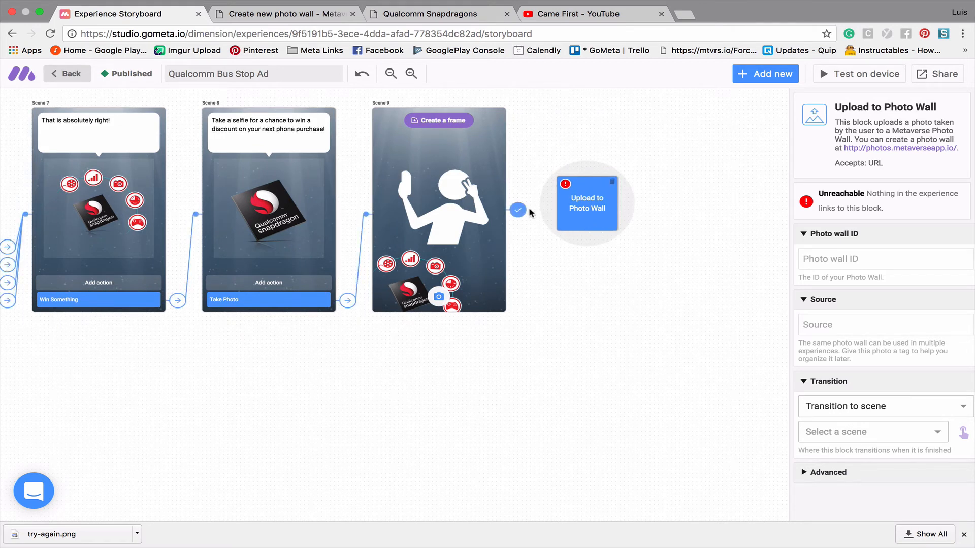
Step: Change Scene 9's Take picture transition to go to the Upload to Photo Wall block
{"action": "left_click", "coordinate": [519, 210]}
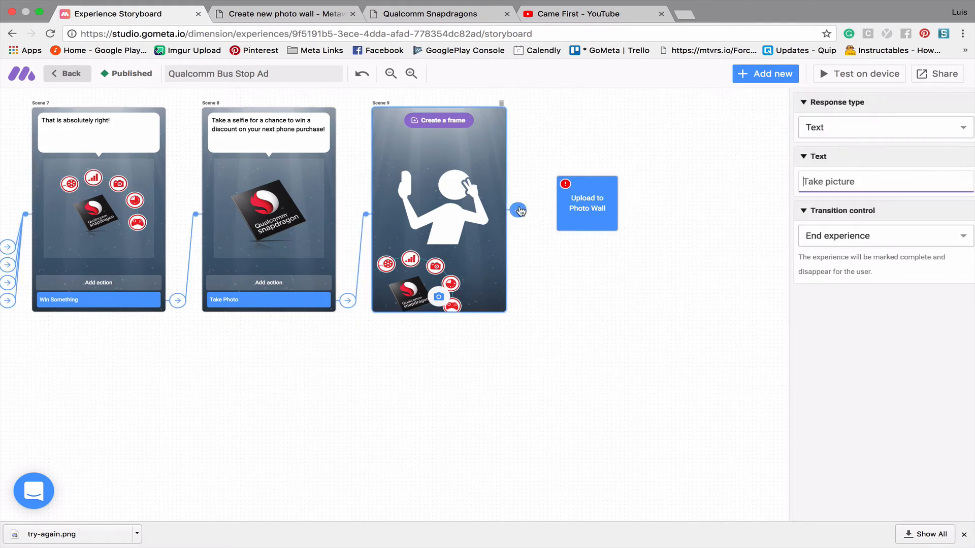
{"action": "left_click", "coordinate": [949, 237]}
{"action": "left_click", "coordinate": [912, 297]}
{"action": "left_click", "coordinate": [963, 262]}
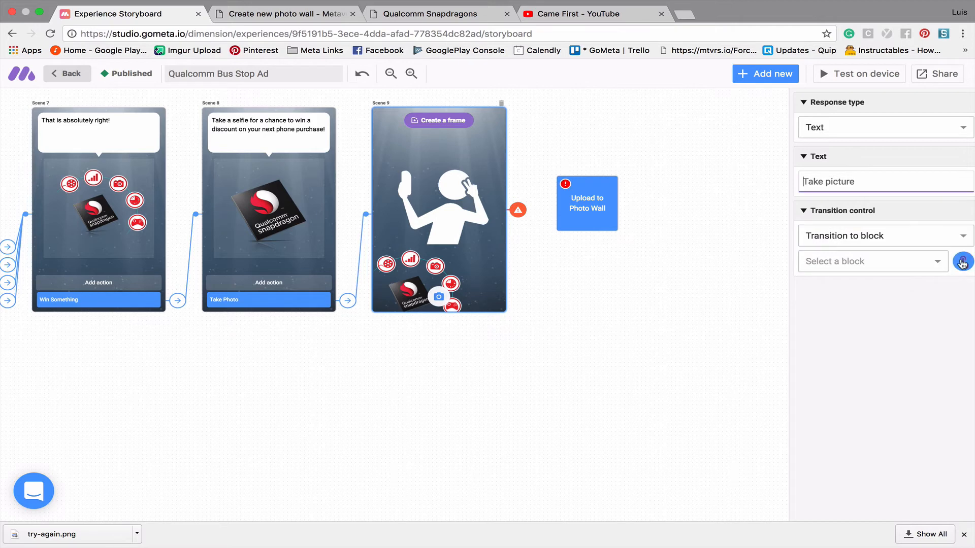
{"action": "left_click", "coordinate": [576, 216]}
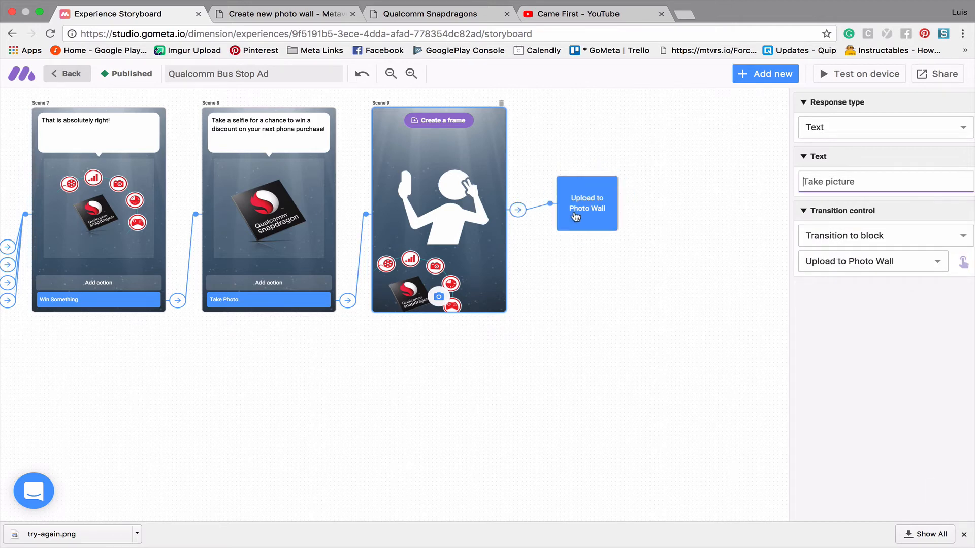
Step: Open the photo wall site linked in the Upload to Photo Wall block's description in a new tab and switch to it
{"action": "left_click", "coordinate": [576, 216]}
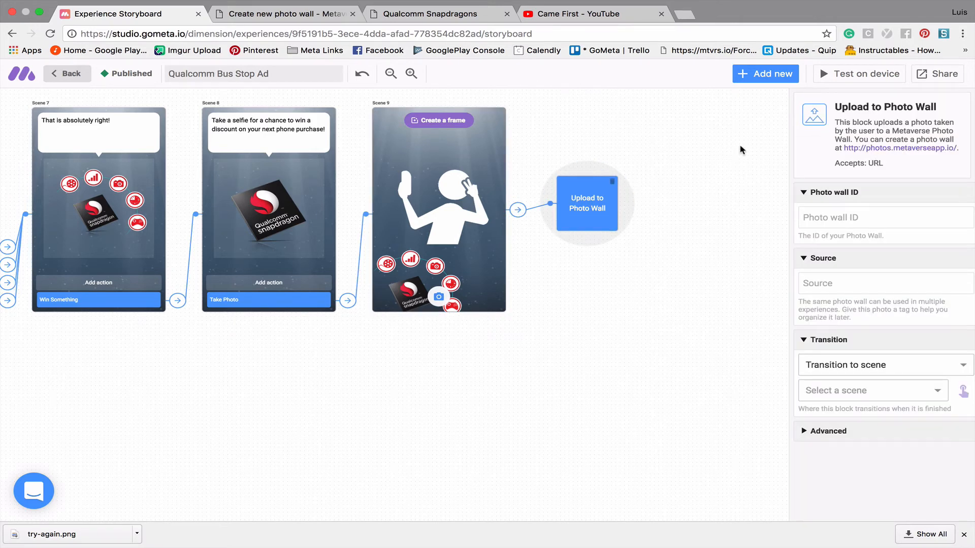
{"action": "right_click", "coordinate": [908, 154]}
{"action": "left_click", "coordinate": [849, 158]}
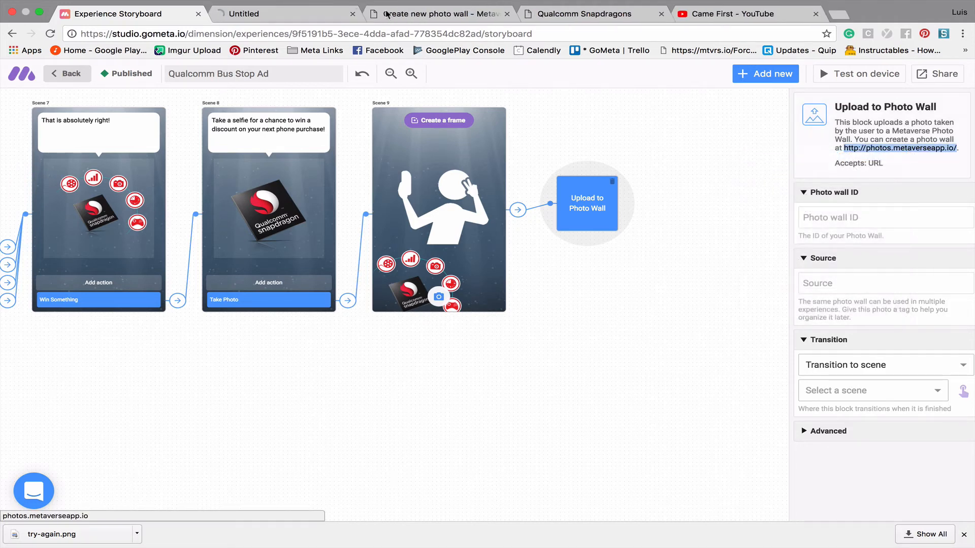
{"action": "left_click", "coordinate": [330, 29]}
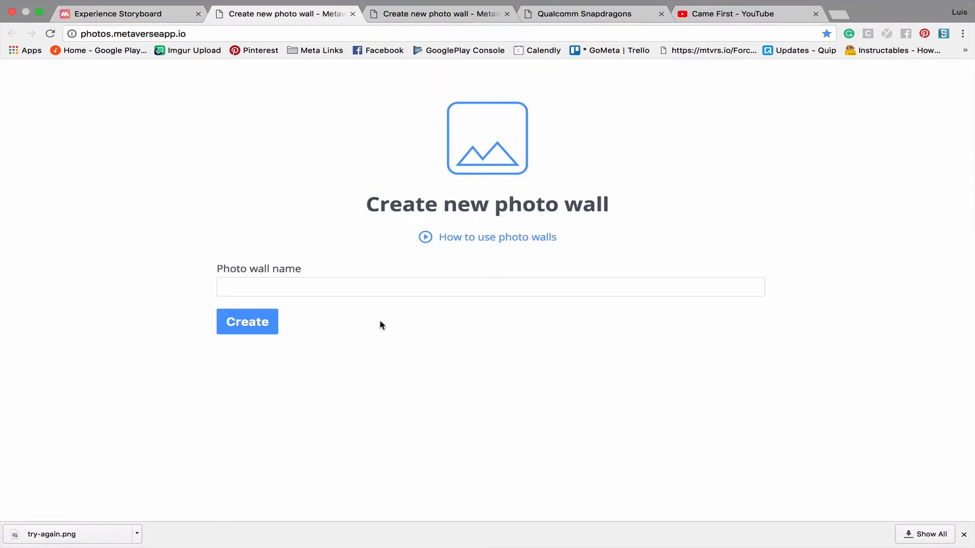
Step: Create a new photo wall named "Qualcomm Snapdragons"
{"action": "left_click", "coordinate": [337, 285]}
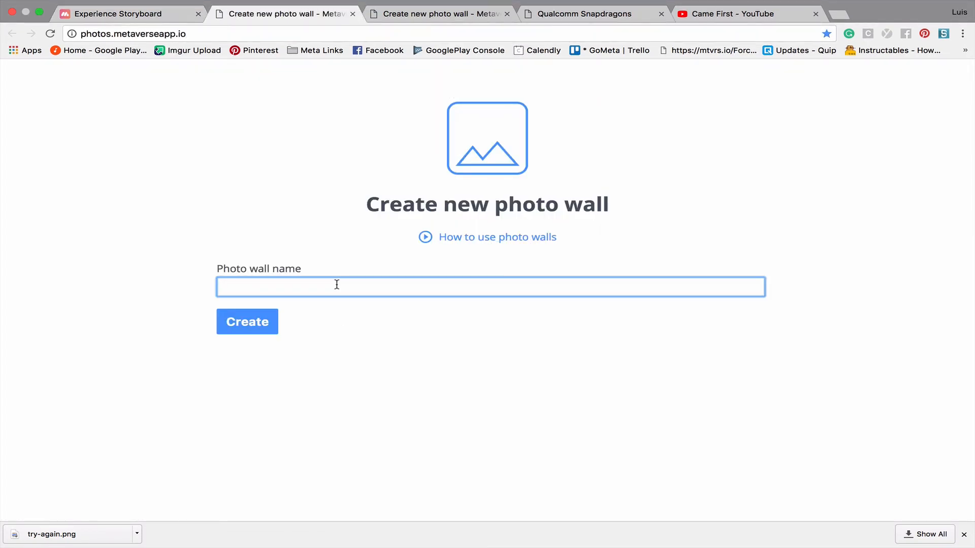
{"action": "type", "text": "Qualco"}
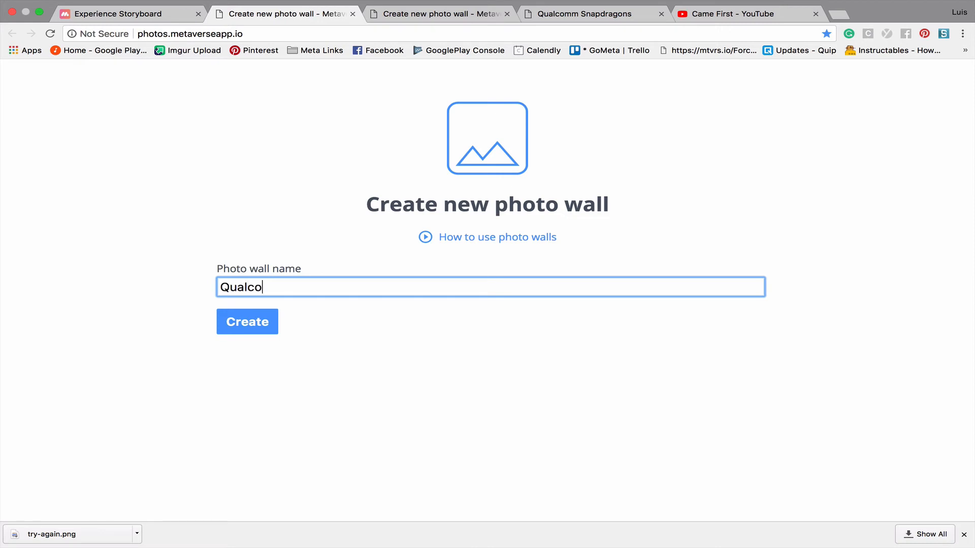
{"action": "type", "text": "mm Snapdragons"}
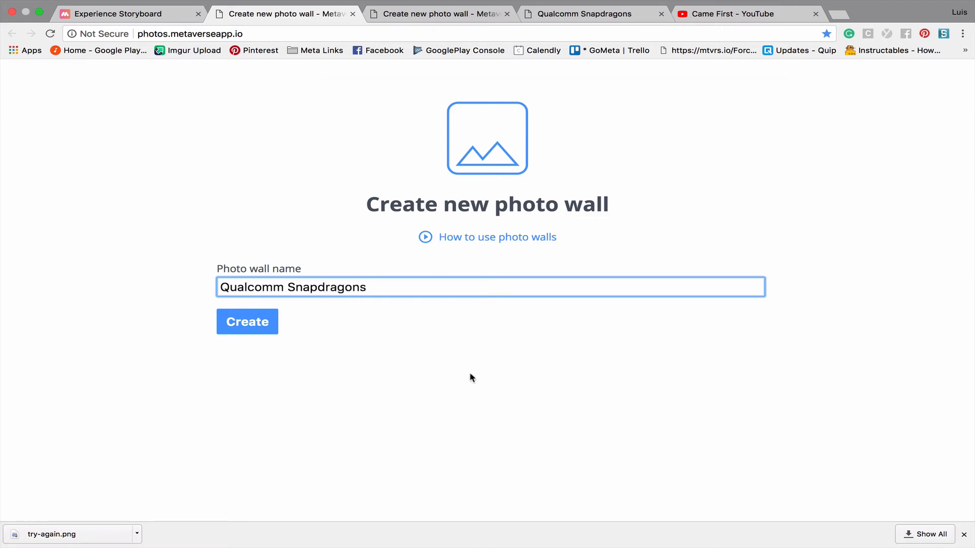
{"action": "left_click", "coordinate": [242, 327]}
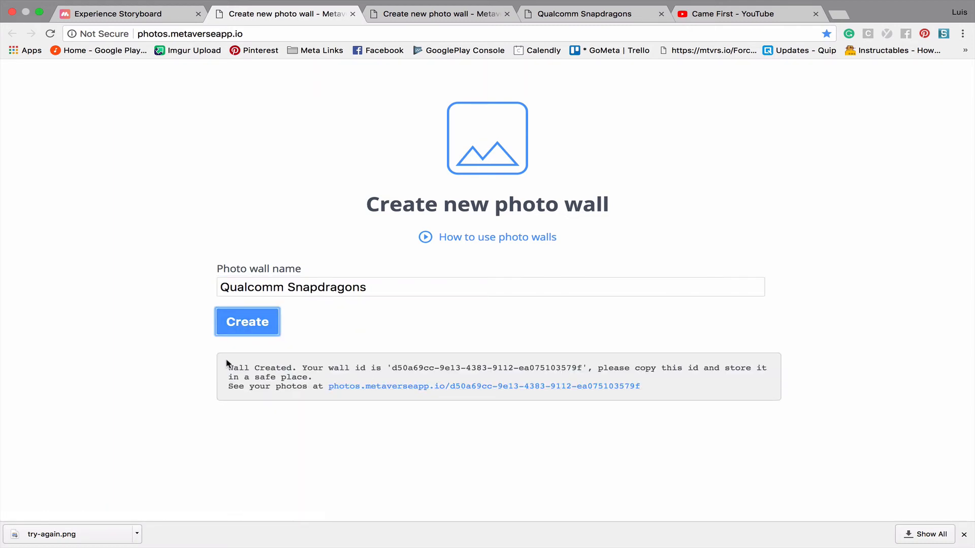
Step: Copy the whole wall creation message, including the wall ID and photo link, and return to the Experience Storyboard
{"action": "left_click_drag", "start_coordinate": [228, 369], "coordinate": [512, 378]}
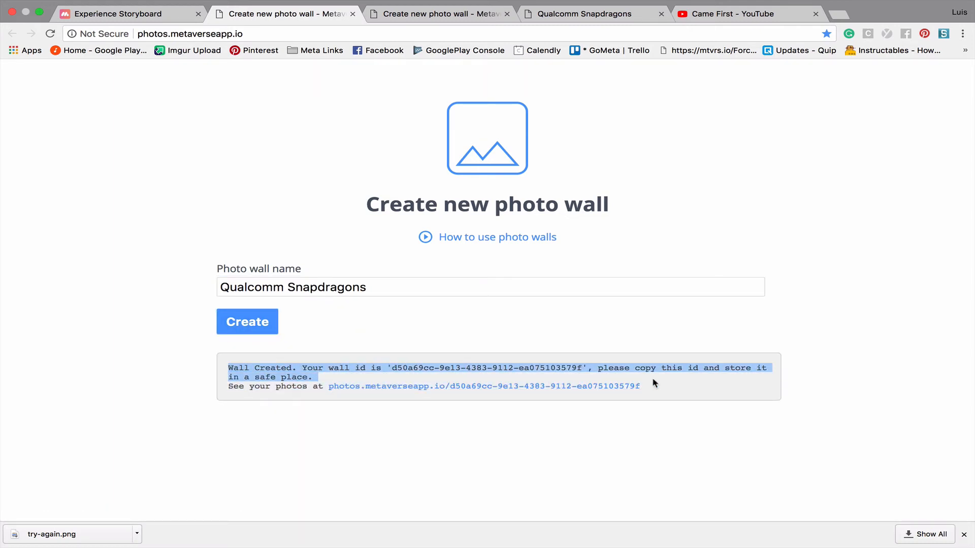
{"action": "left_click_drag", "start_coordinate": [654, 383], "coordinate": [653, 393]}
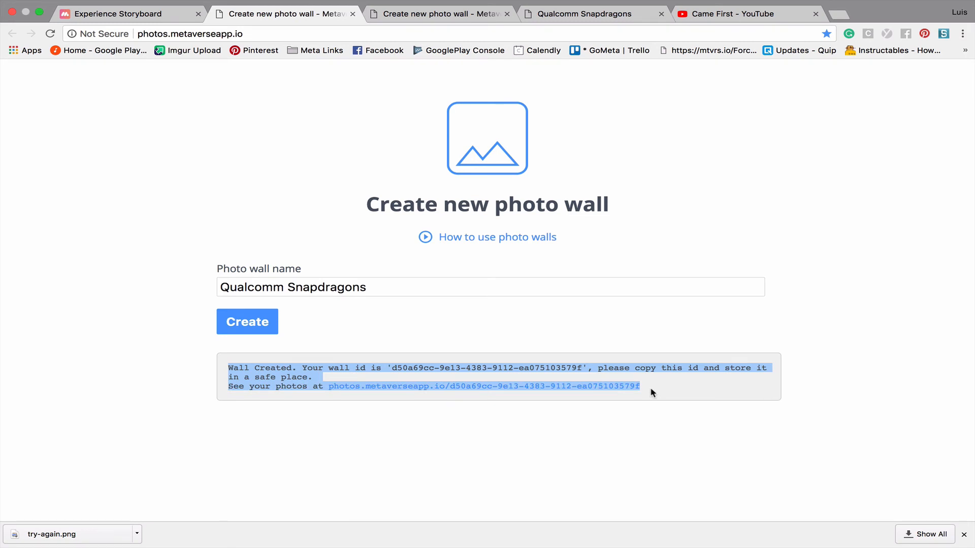
{"action": "left_click", "coordinate": [119, 19]}
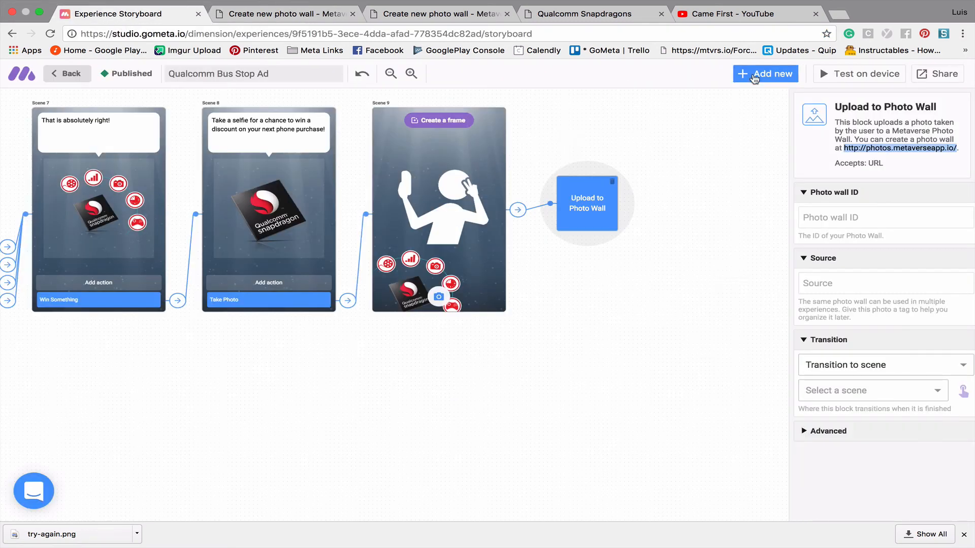
Step: Add a character scene, paste the copied wall message as its dialogue, and move the scene below Scene 9
{"action": "left_click", "coordinate": [773, 77]}
{"action": "left_click", "coordinate": [52, 163]}
{"action": "left_click", "coordinate": [248, 202]}
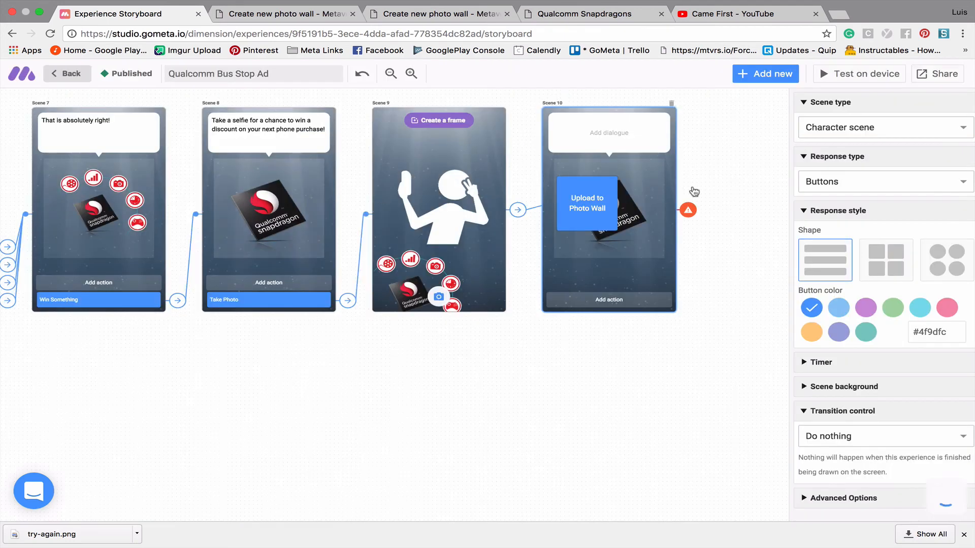
{"action": "left_click", "coordinate": [618, 132]}
{"action": "key", "text": "super+v"}
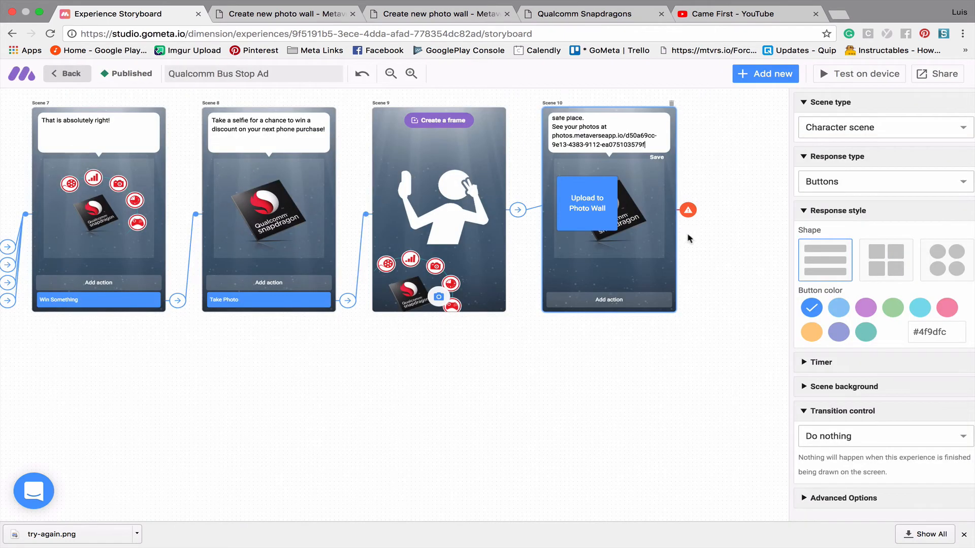
{"action": "left_click_drag", "start_coordinate": [645, 237], "coordinate": [437, 481]}
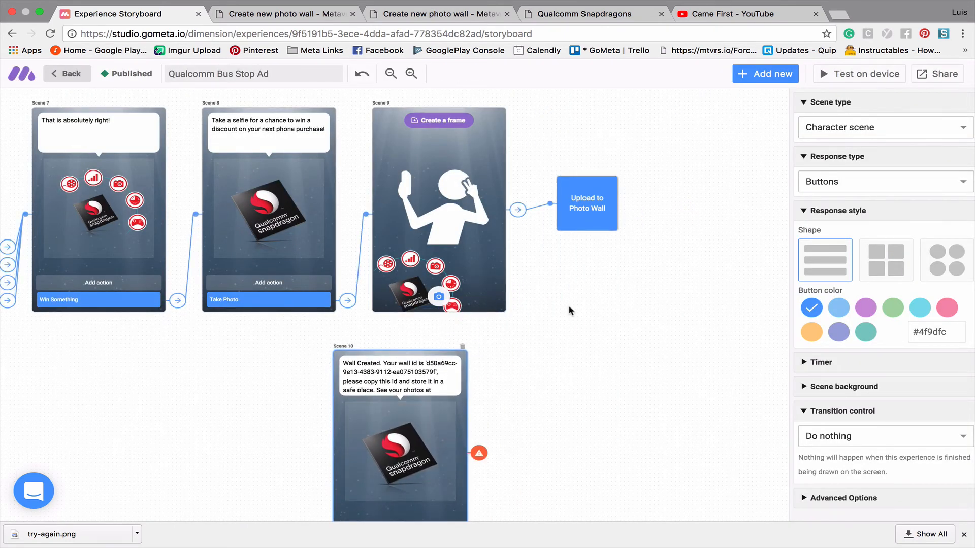
Step: Copy only the wall ID from the photo wall page and paste it as the Upload to Photo Wall block's photo wall ID
{"action": "left_click", "coordinate": [631, 203]}
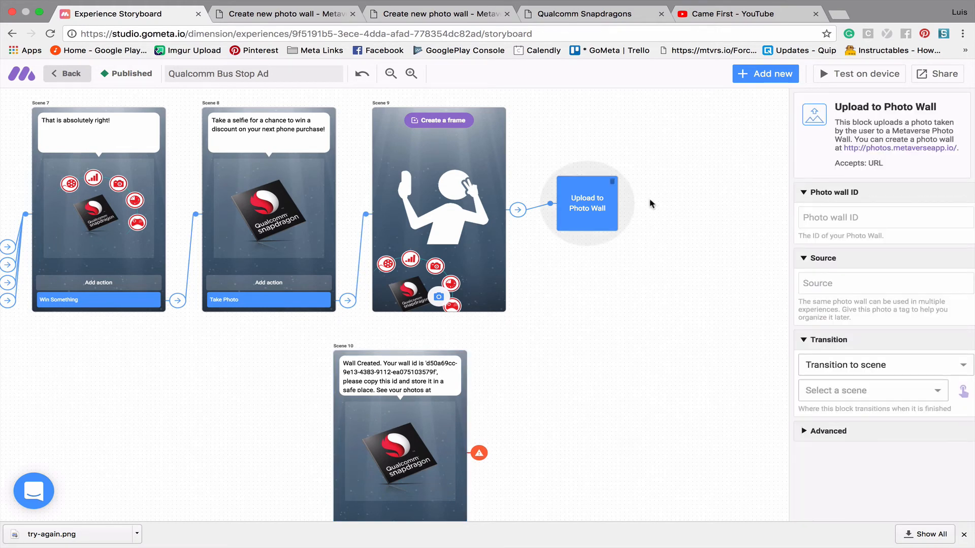
{"action": "left_click", "coordinate": [284, 15]}
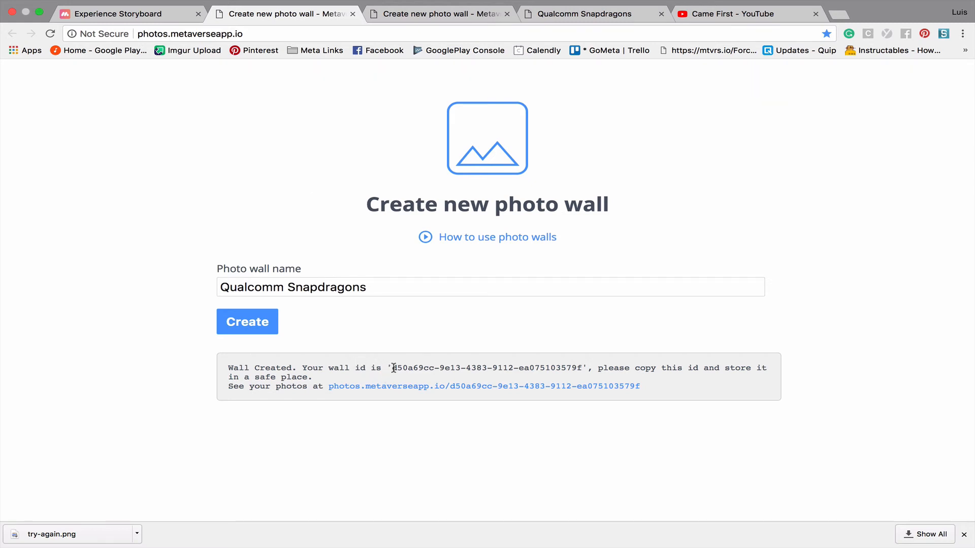
{"action": "left_click_drag", "start_coordinate": [393, 367], "coordinate": [591, 366]}
{"action": "key", "text": "super+c"}
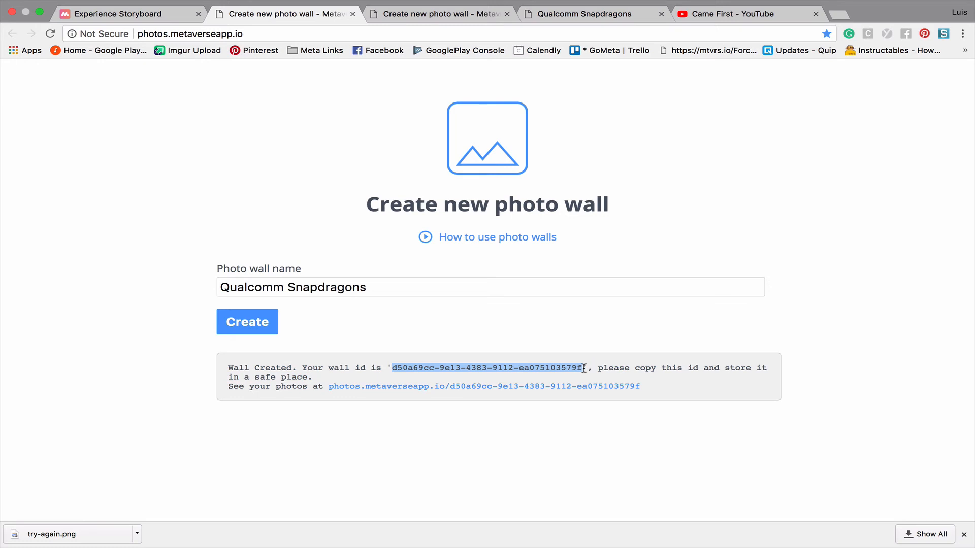
{"action": "key", "text": "super+1"}
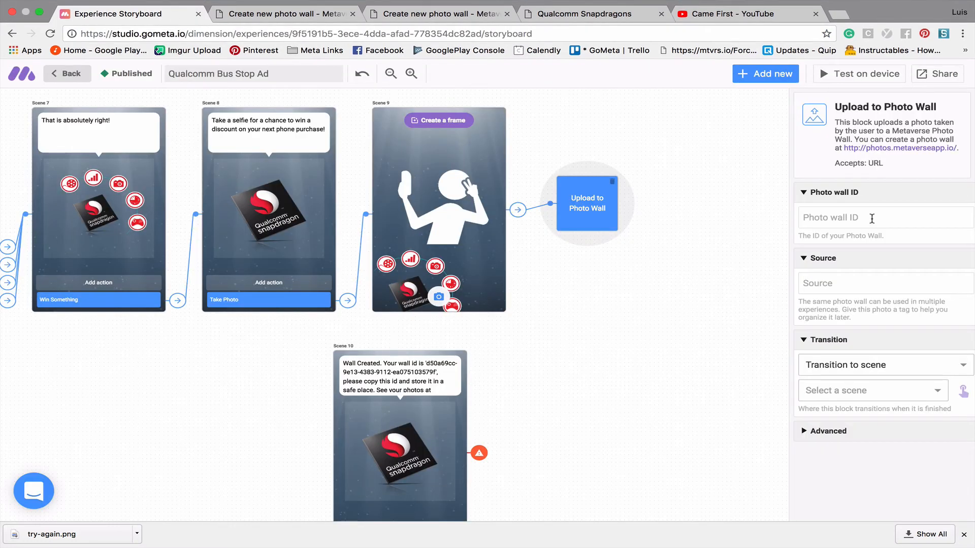
{"action": "left_click", "coordinate": [856, 220]}
{"action": "key", "text": "super+v"}
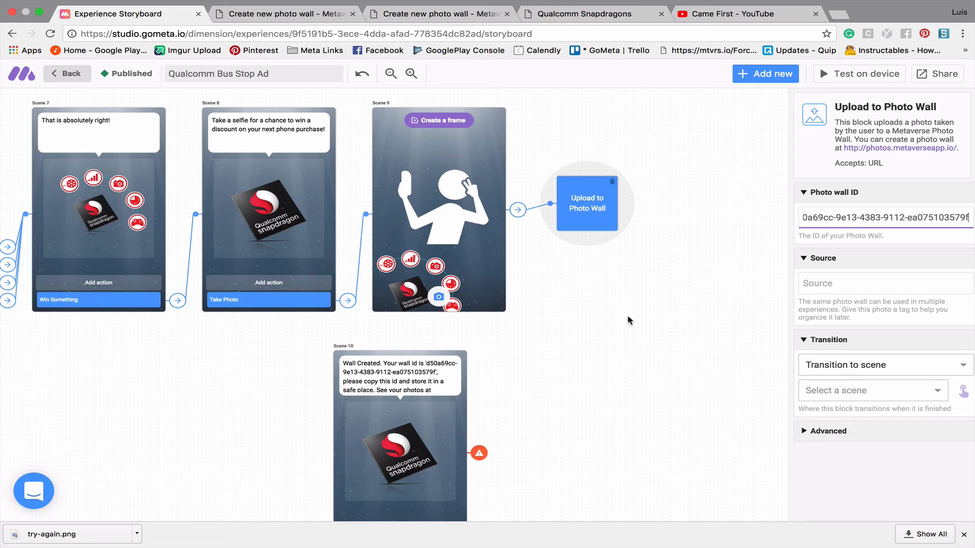
Step: Add a Webview scene and place it beside the Upload to Photo Wall block
{"action": "left_click", "coordinate": [757, 81]}
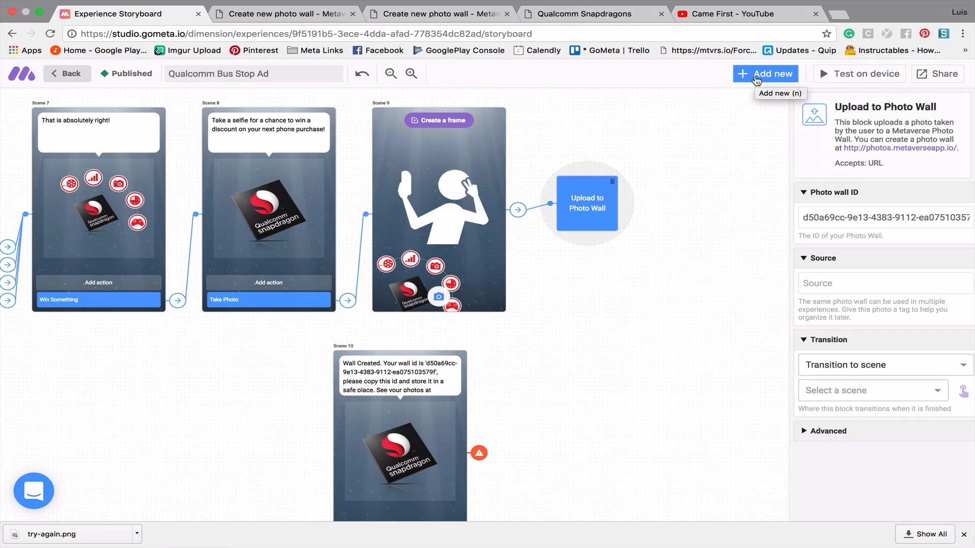
{"action": "left_click", "coordinate": [757, 76]}
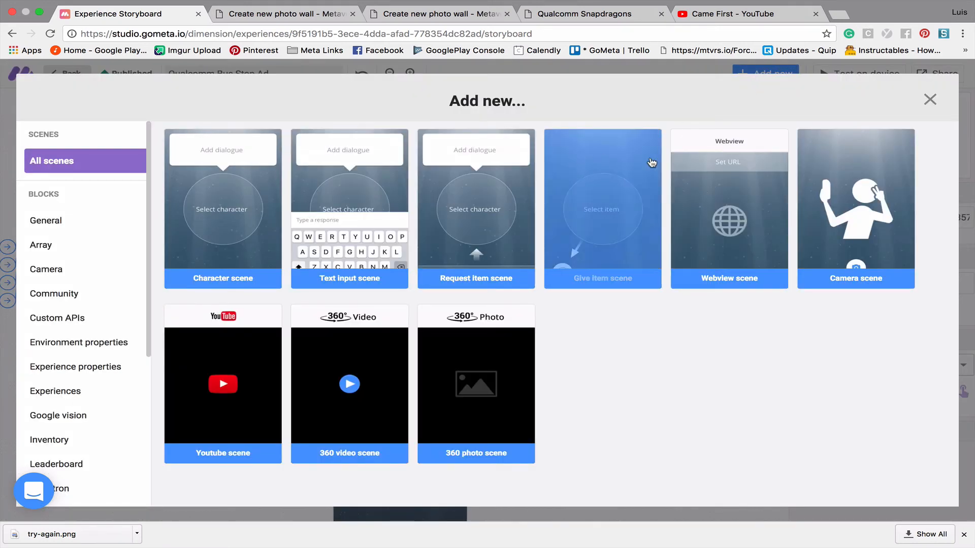
{"action": "left_click", "coordinate": [731, 213]}
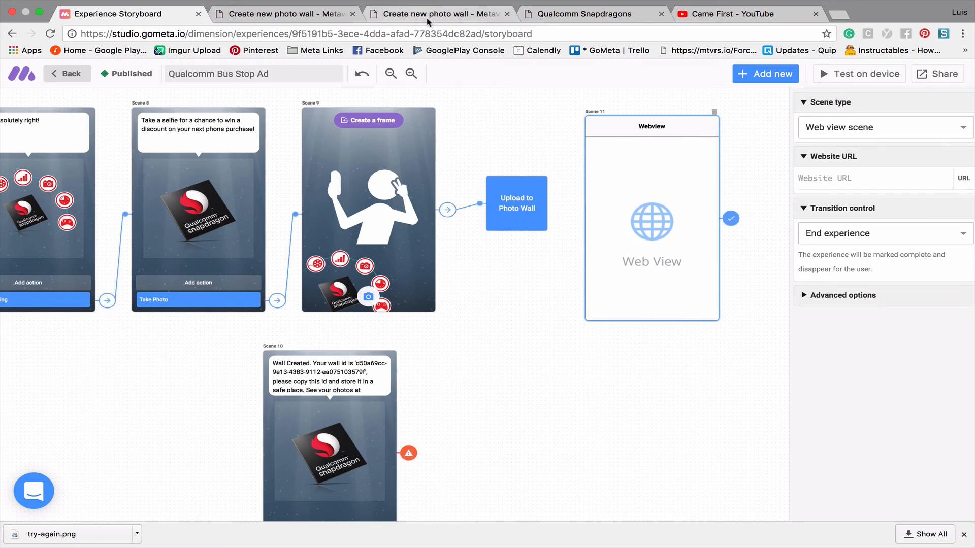
Step: Open the new photo wall's link in a new tab, copy its address, and set it as the Webview scene's website URL
{"action": "left_click", "coordinate": [296, 25]}
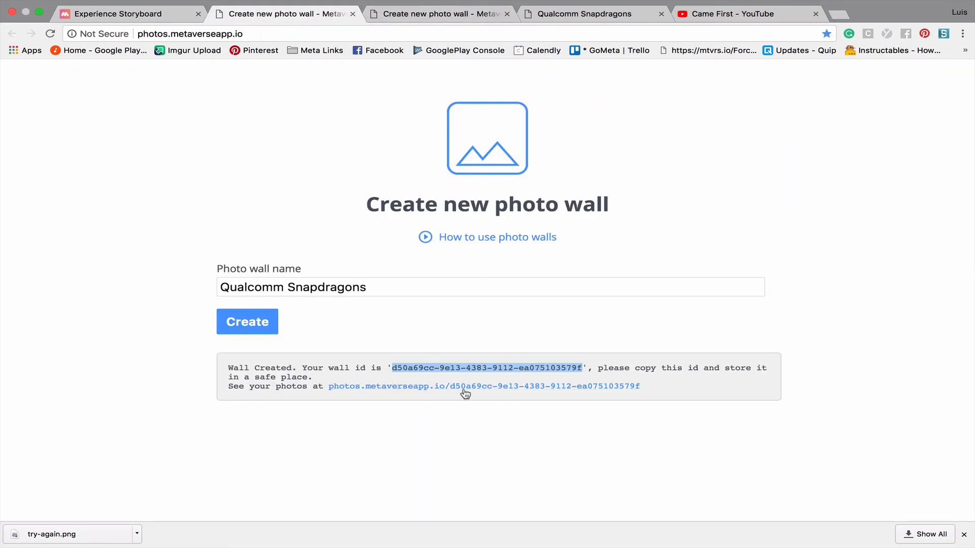
{"action": "right_click", "coordinate": [439, 392]}
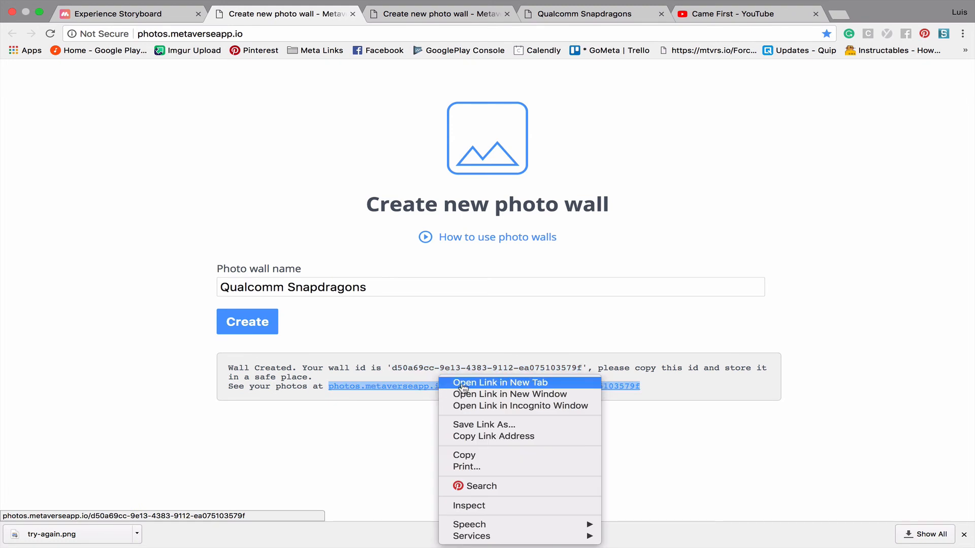
{"action": "left_click", "coordinate": [472, 399]}
{"action": "left_click", "coordinate": [373, 25]}
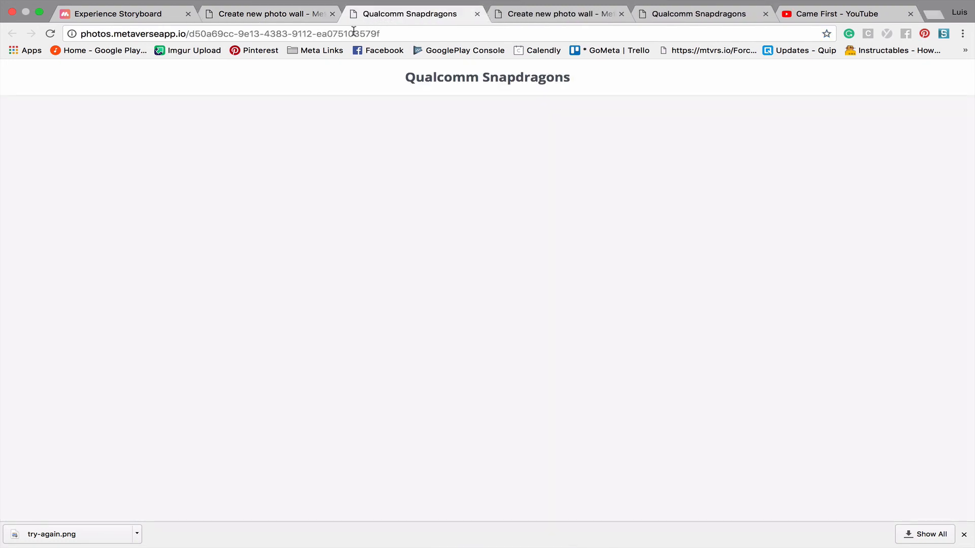
{"action": "left_click", "coordinate": [354, 33]}
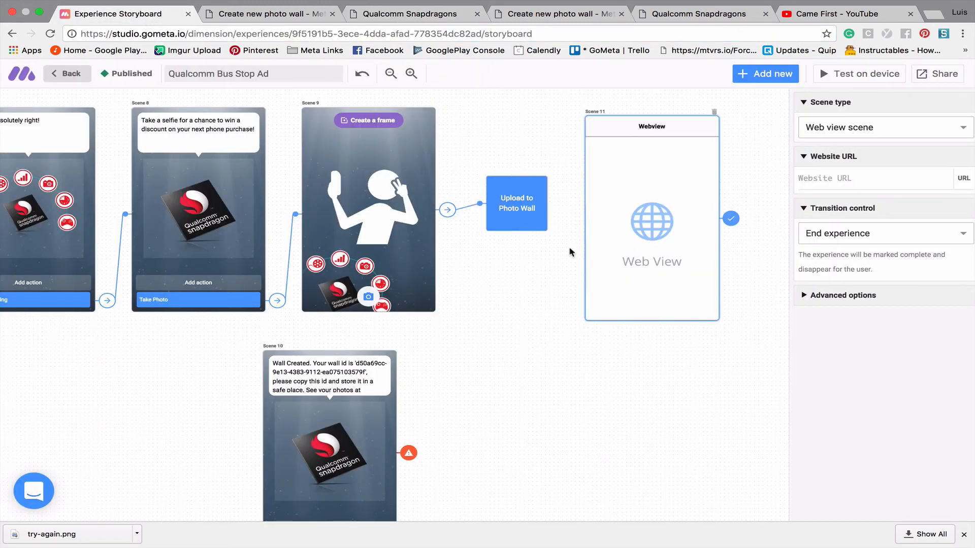
{"action": "left_click", "coordinate": [864, 177]}
{"action": "key", "text": "super+v"}
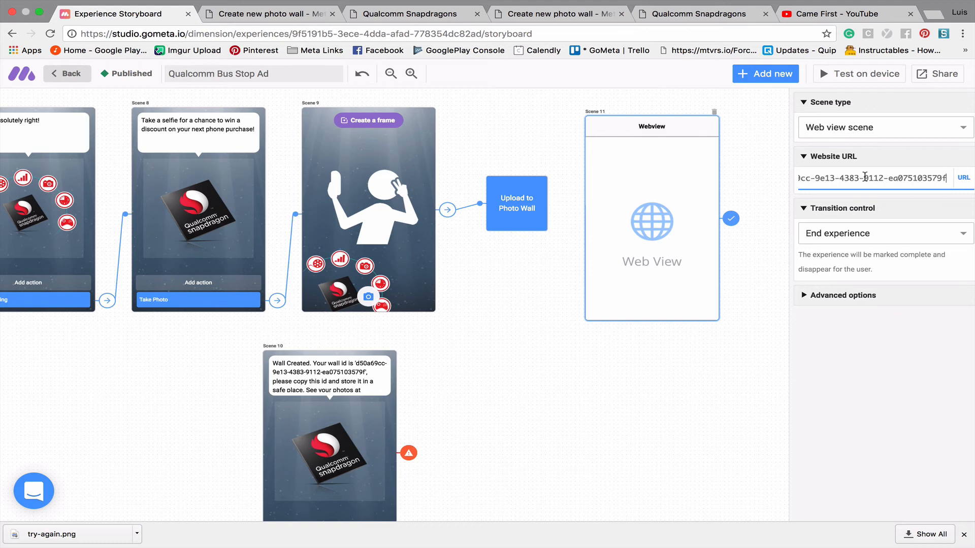
{"action": "left_click", "coordinate": [955, 499]}
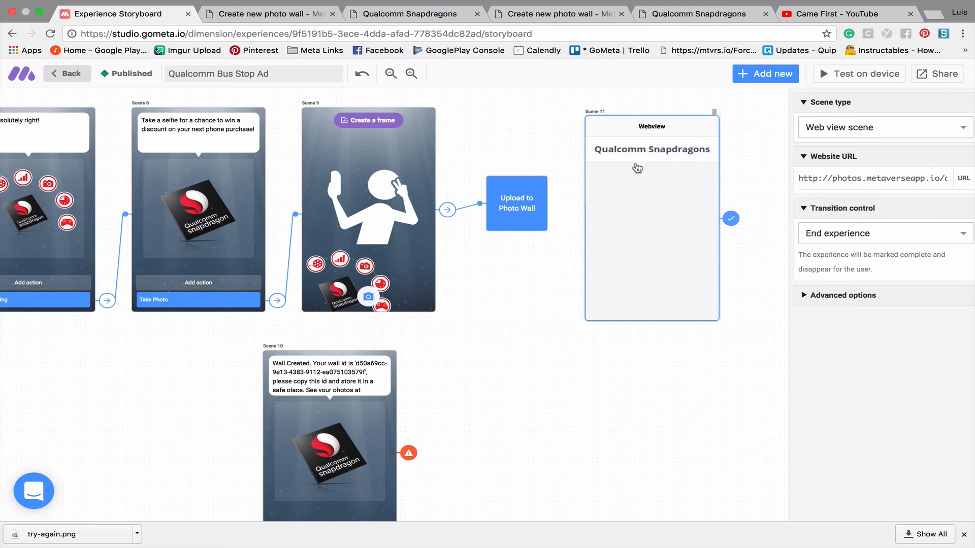
Step: Set the Upload to Photo Wall block to transition to the Webview scene, Scene 11
{"action": "left_click", "coordinate": [519, 218]}
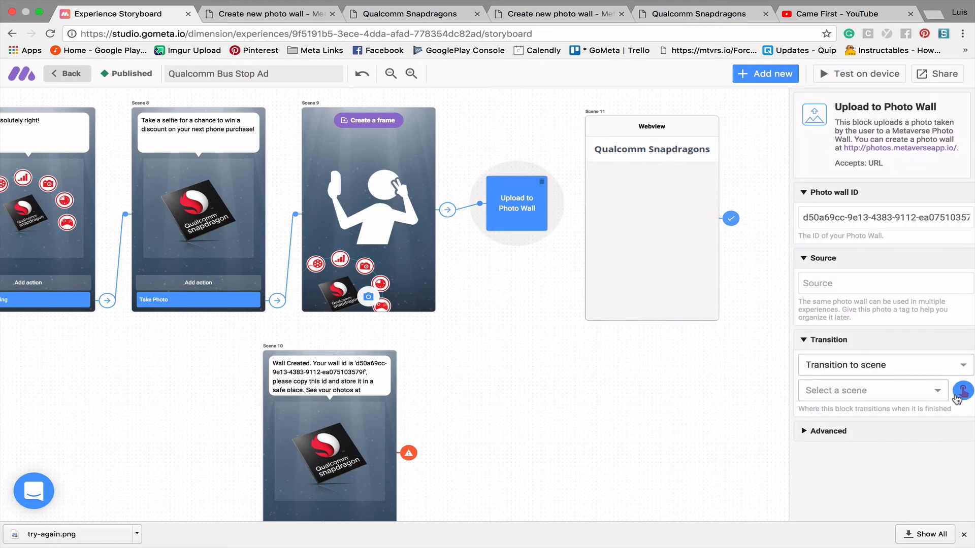
{"action": "left_click", "coordinate": [962, 391]}
{"action": "left_click", "coordinate": [631, 245]}
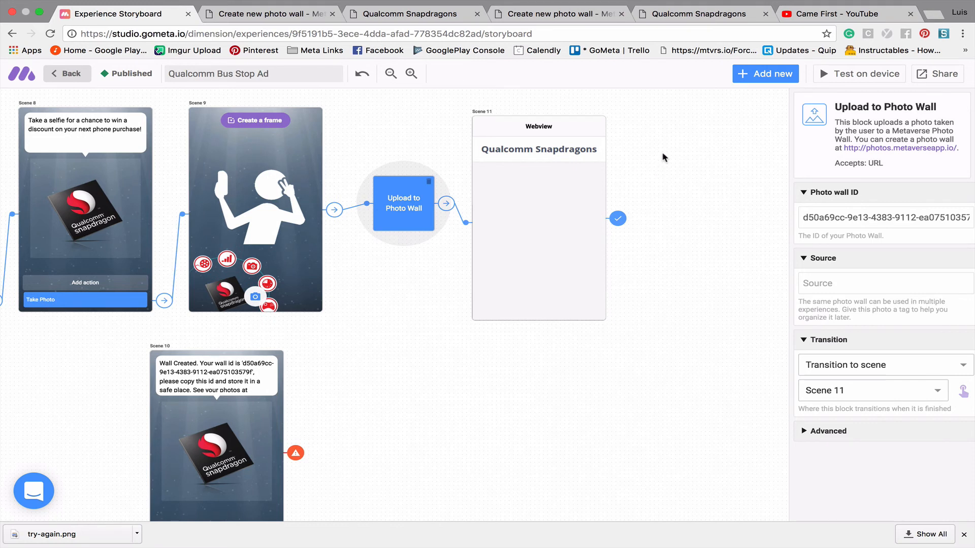
Step: Add a character scene with the Qualcomm 1 character and the dialogue "Congrats! You have won 10% OFF your next purchase of a phone with a Snapdragon Processor."
{"action": "left_click", "coordinate": [757, 79]}
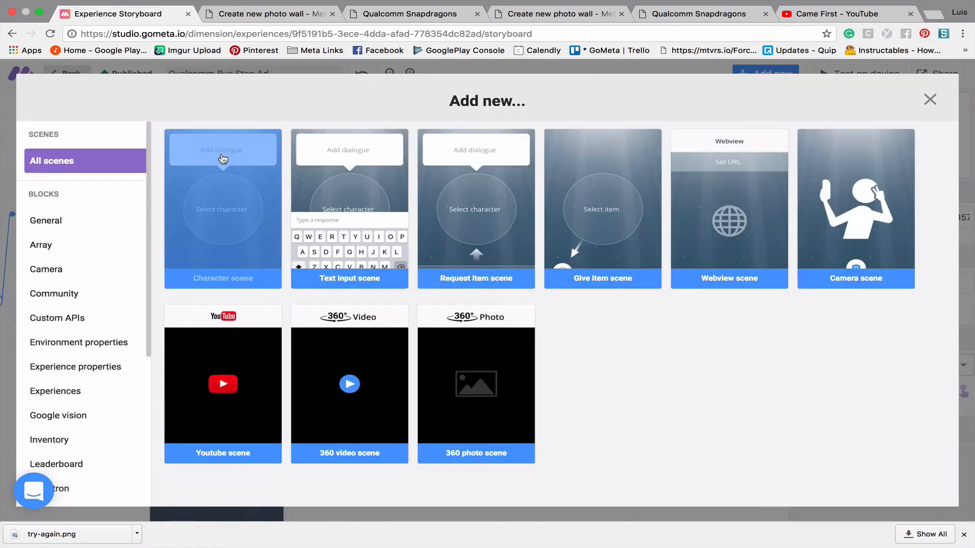
{"action": "left_click", "coordinate": [240, 224]}
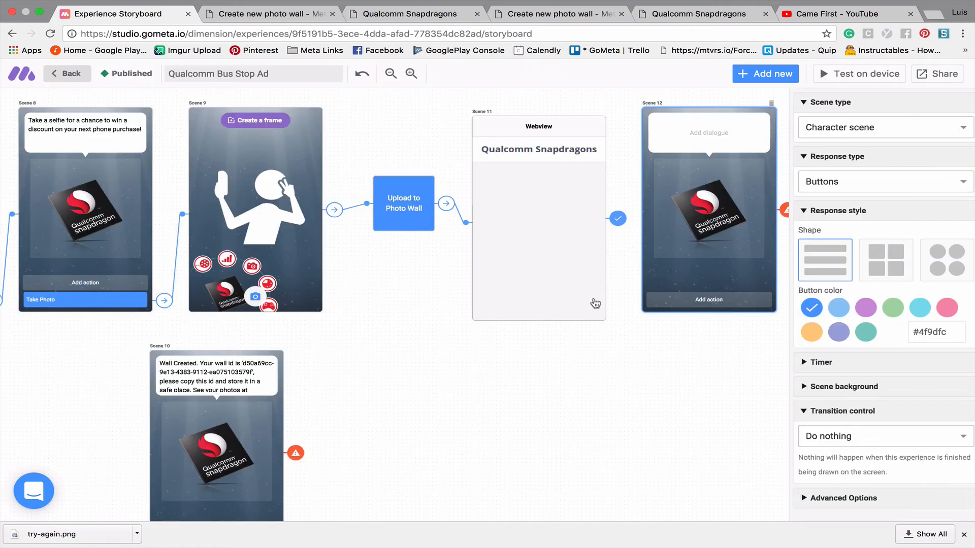
{"action": "key", "text": "ctrl+Right"}
{"action": "key", "text": "ctrl+Left"}
{"action": "scroll", "coordinate": [602, 378], "scroll_direction": "down", "scroll_amount": 20}
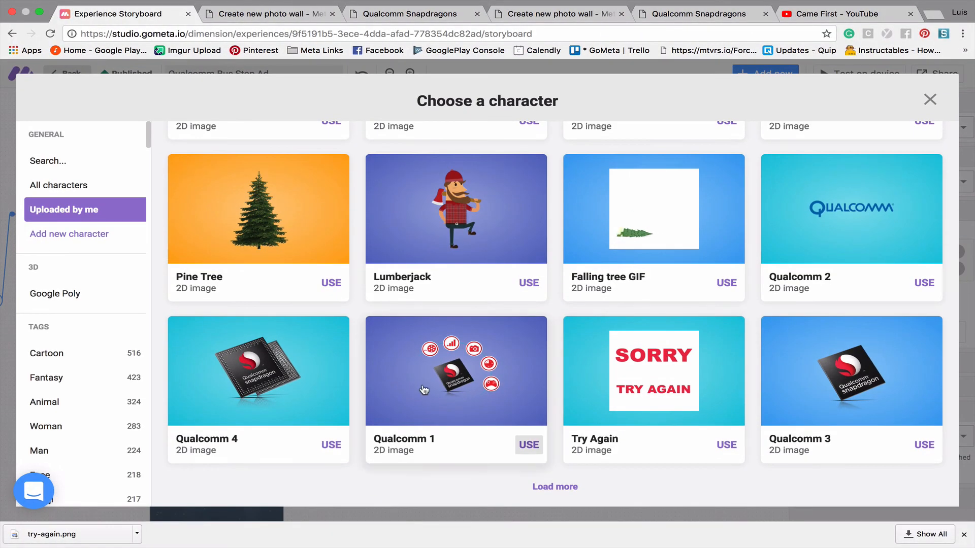
{"action": "left_click", "coordinate": [529, 443]}
{"action": "left_click", "coordinate": [530, 129]}
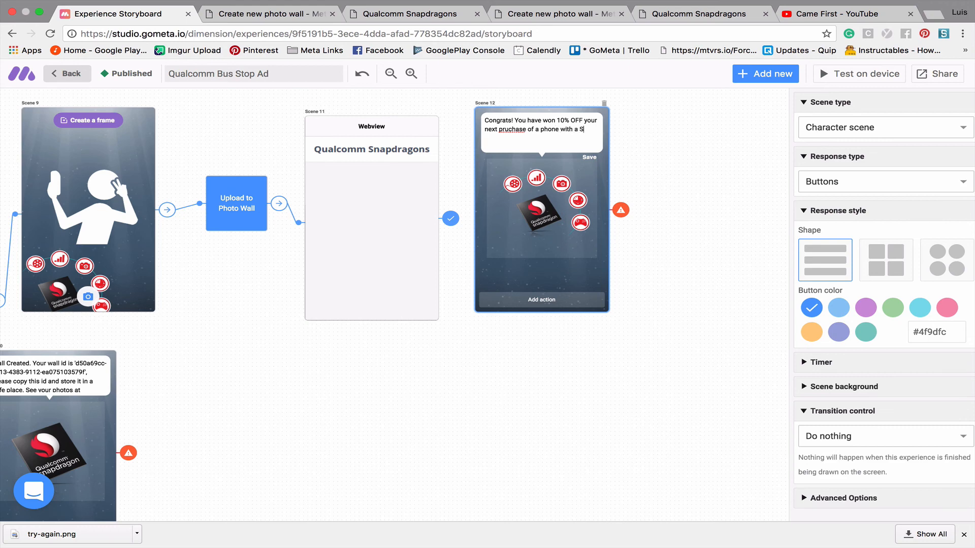
{"action": "type", "text": "dragon Processor."}
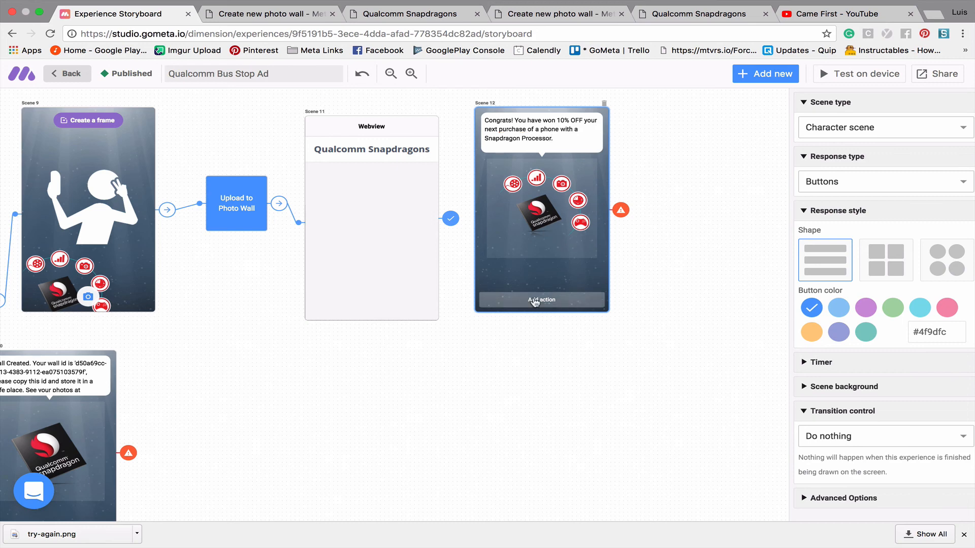
Step: Add two response buttons to Scene 12, labelling the lower one "View Photo Wall" and the upper one "Get Coupon (End Experience)"
{"action": "left_click", "coordinate": [537, 301]}
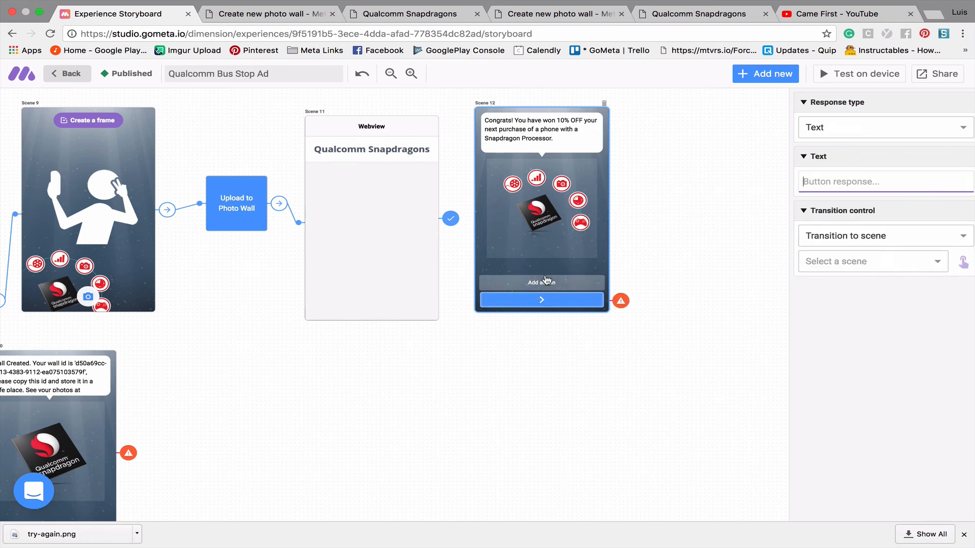
{"action": "left_click", "coordinate": [547, 282]}
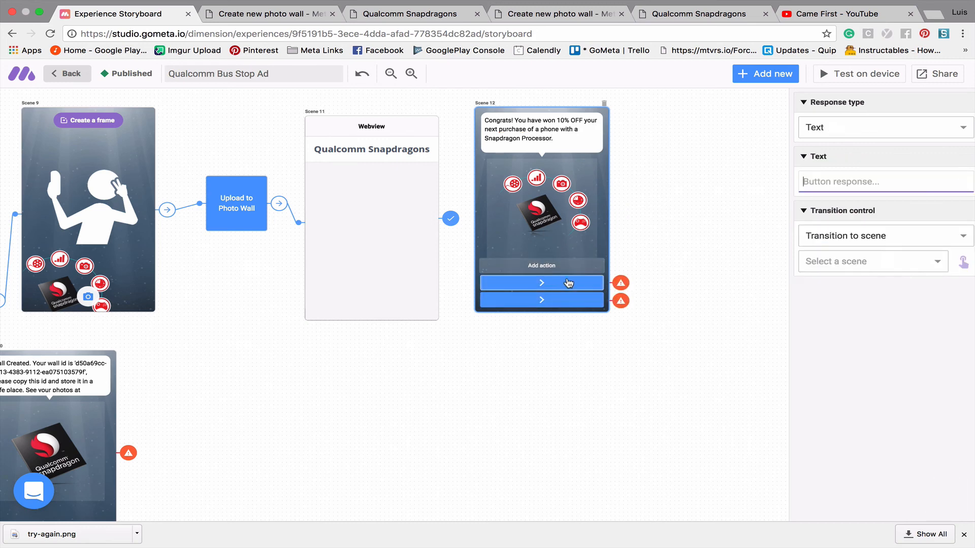
{"action": "left_click", "coordinate": [544, 302]}
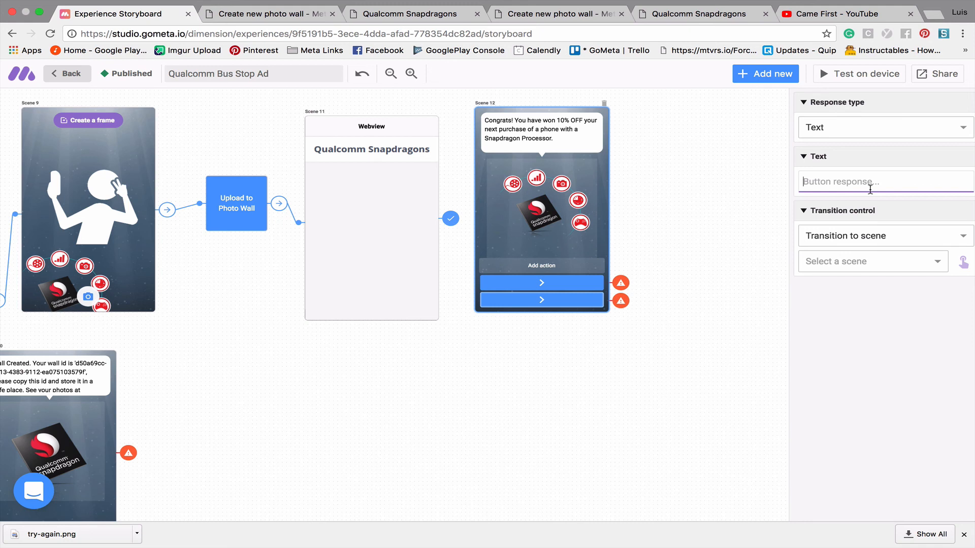
{"action": "type", "text": "View Photo Wall"}
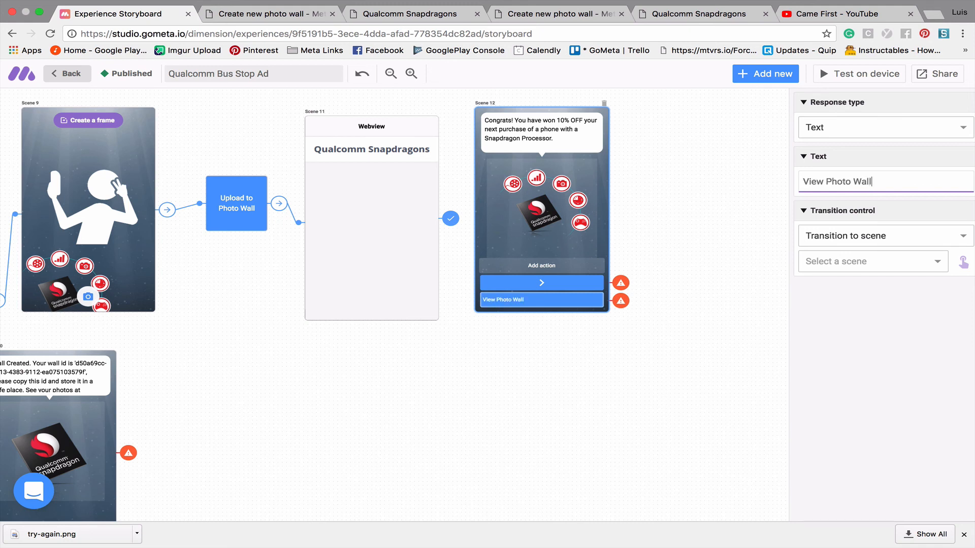
{"action": "left_click", "coordinate": [558, 283]}
{"action": "type", "text": "Get"}
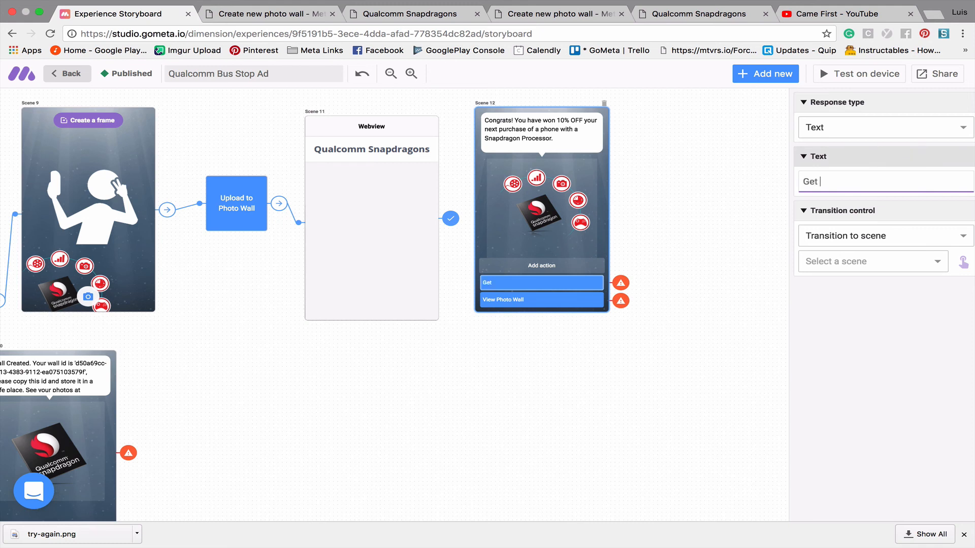
{"action": "type", "text": " Coupon (End Experie"}
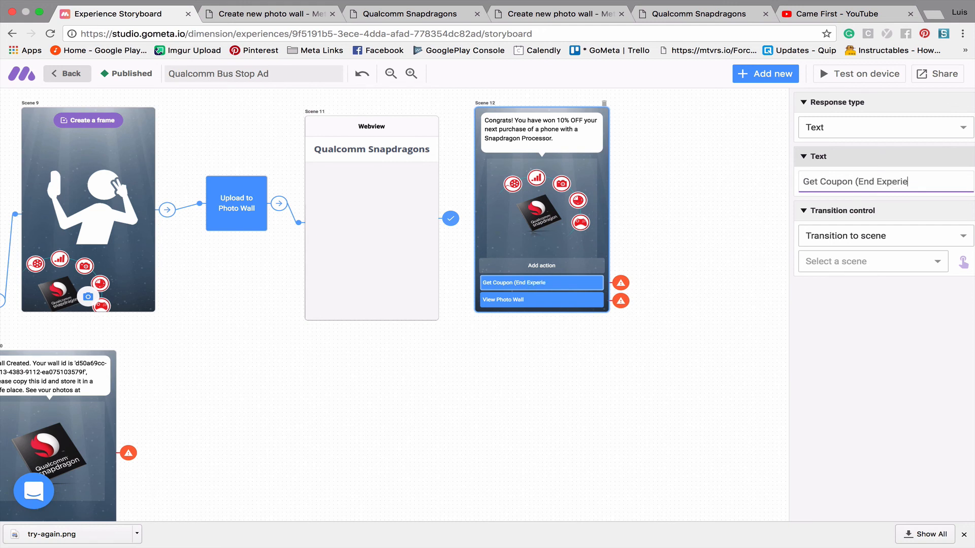
{"action": "type", "text": "nce)"}
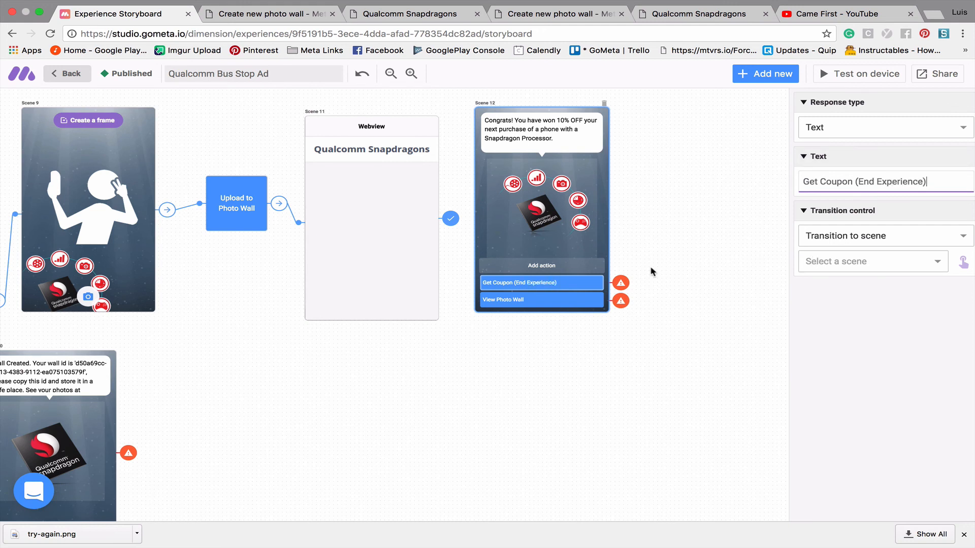
Step: Link Scene 12's View Photo Wall button to Scene 11, and set the Webview scene to transition to Scene 12
{"action": "left_click", "coordinate": [550, 306]}
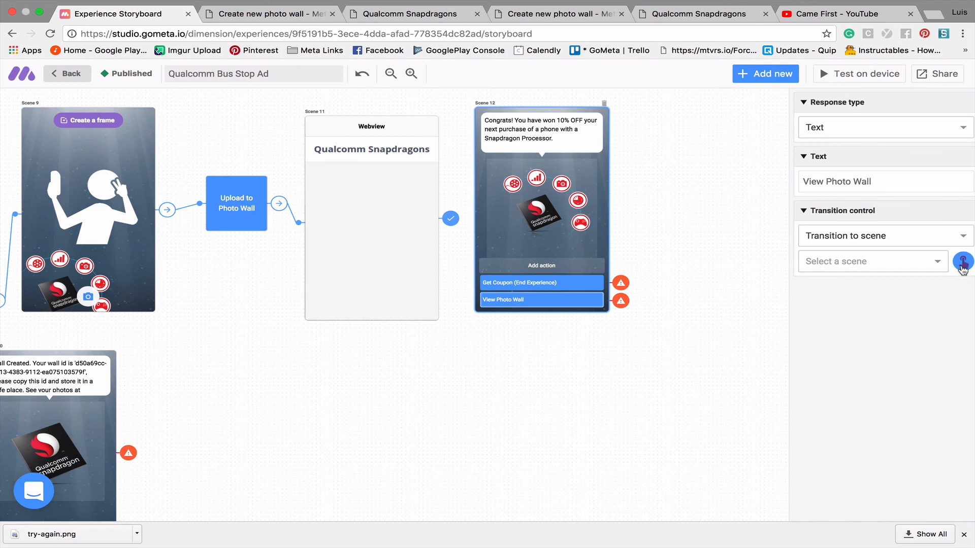
{"action": "left_click_drag", "start_coordinate": [960, 261], "coordinate": [394, 265]}
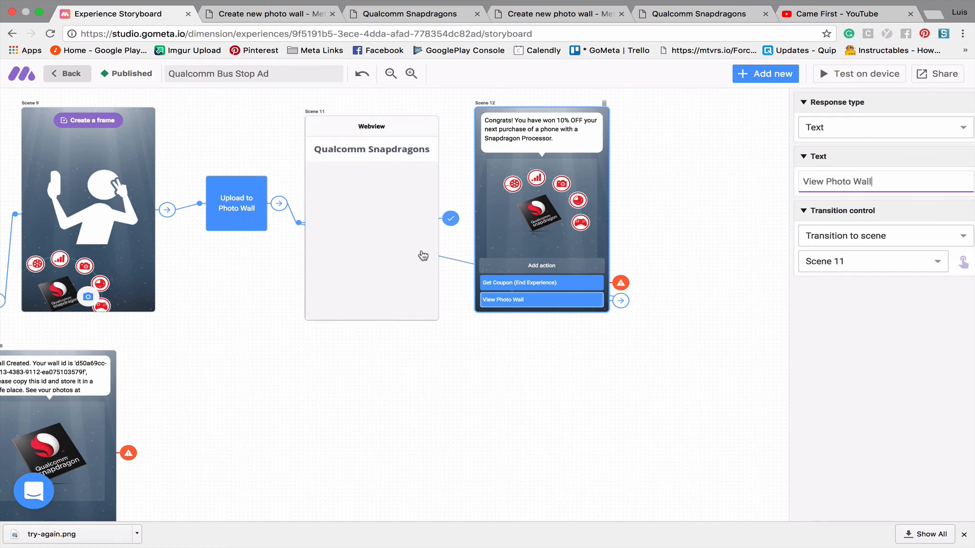
{"action": "left_click", "coordinate": [451, 220]}
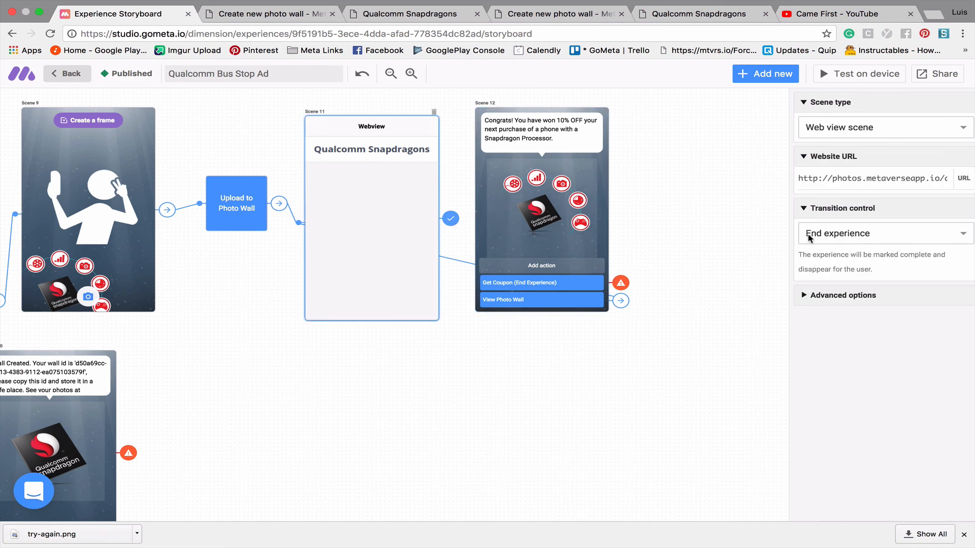
{"action": "left_click", "coordinate": [924, 234]}
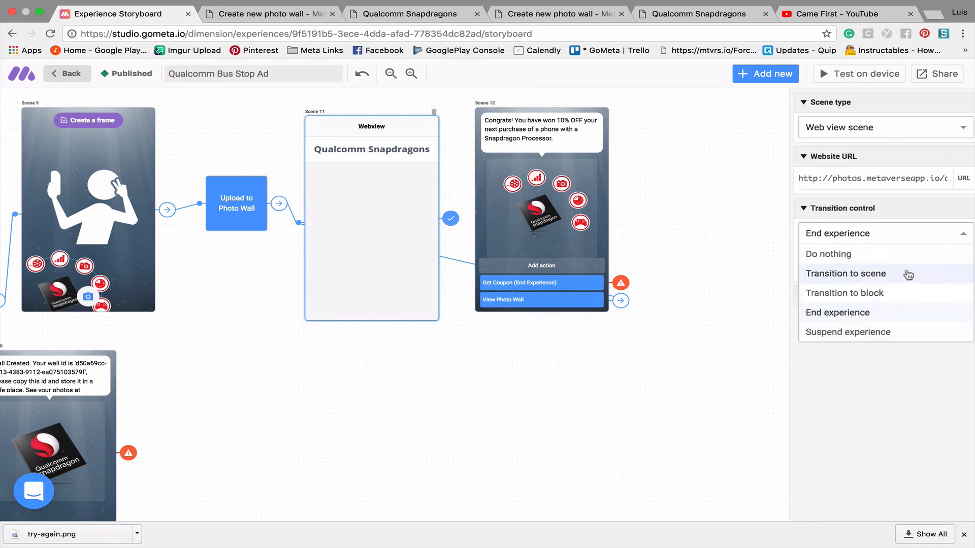
{"action": "left_click", "coordinate": [909, 273]}
{"action": "left_click", "coordinate": [499, 216]}
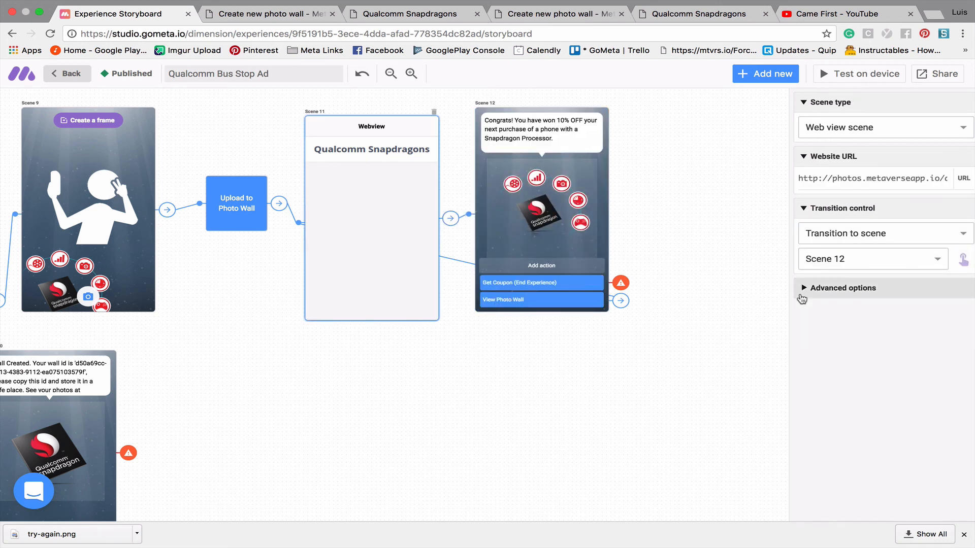
Step: Add a Give item scene after Scene 12 and make the Get Coupon (End Experience) button transition to it
{"action": "scroll", "coordinate": [656, 245], "scroll_direction": "right", "scroll_amount": 1}
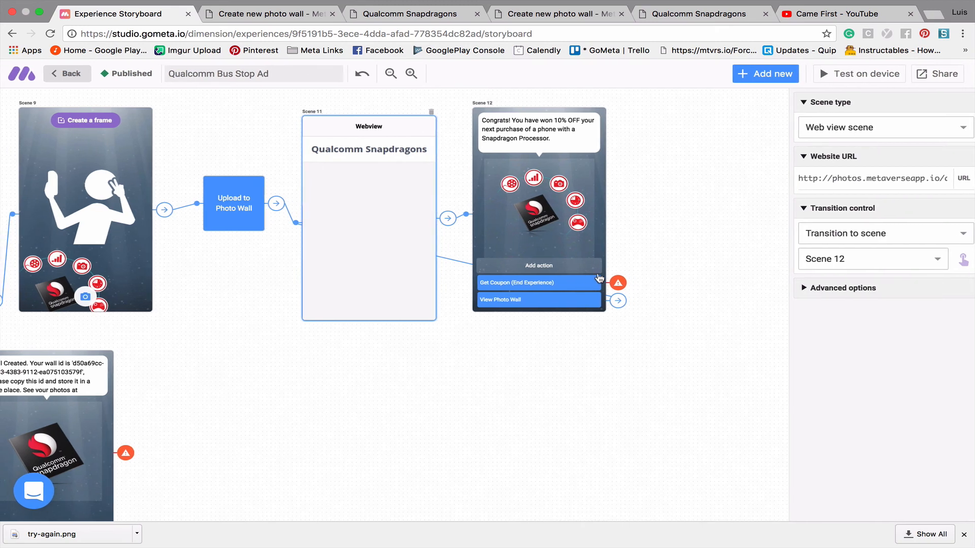
{"action": "left_click", "coordinate": [768, 74]}
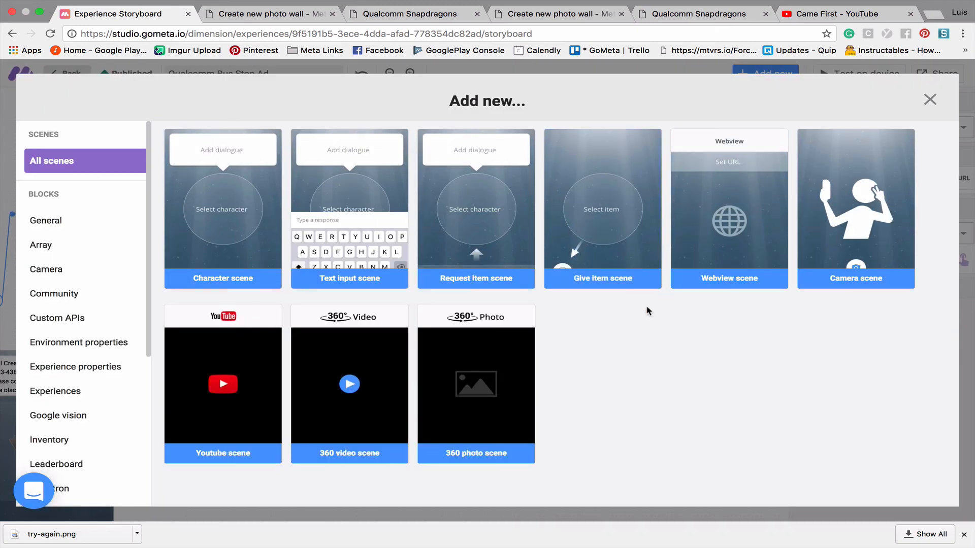
{"action": "left_click", "coordinate": [608, 231]}
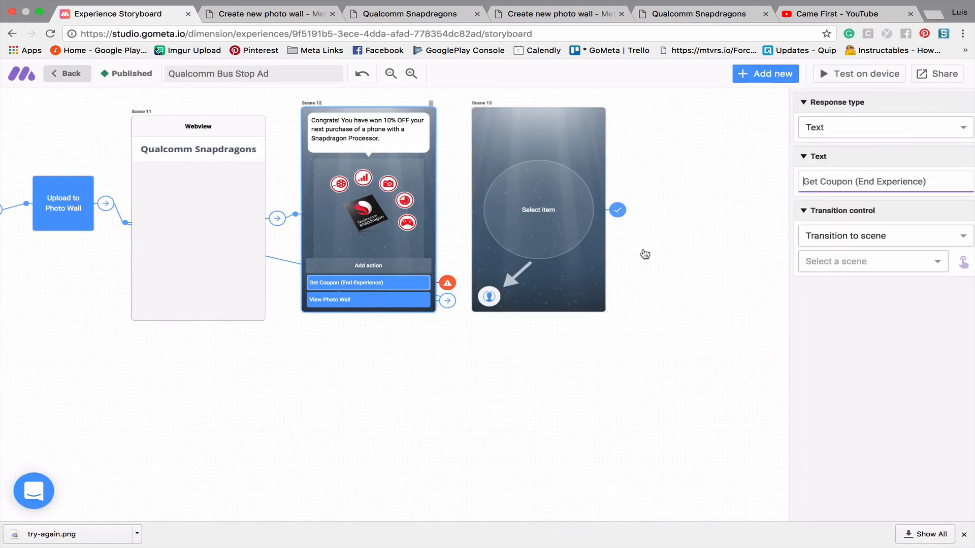
{"action": "left_click_drag", "start_coordinate": [963, 262], "coordinate": [552, 208]}
Step: Choose the 10% OFF Snapdragon Products coupon as Scene 13's item and open the scene's transition settings
{"action": "left_click", "coordinate": [557, 205]}
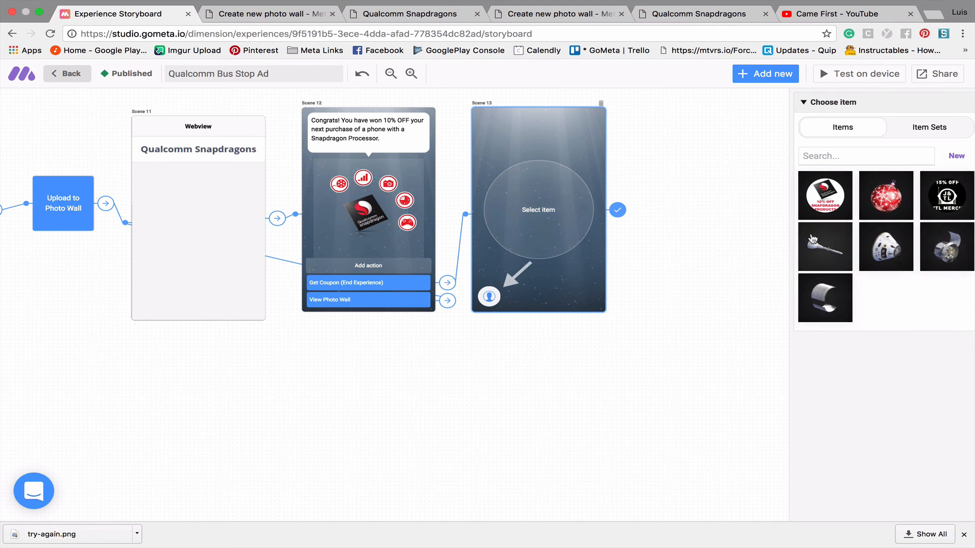
{"action": "left_click", "coordinate": [831, 194]}
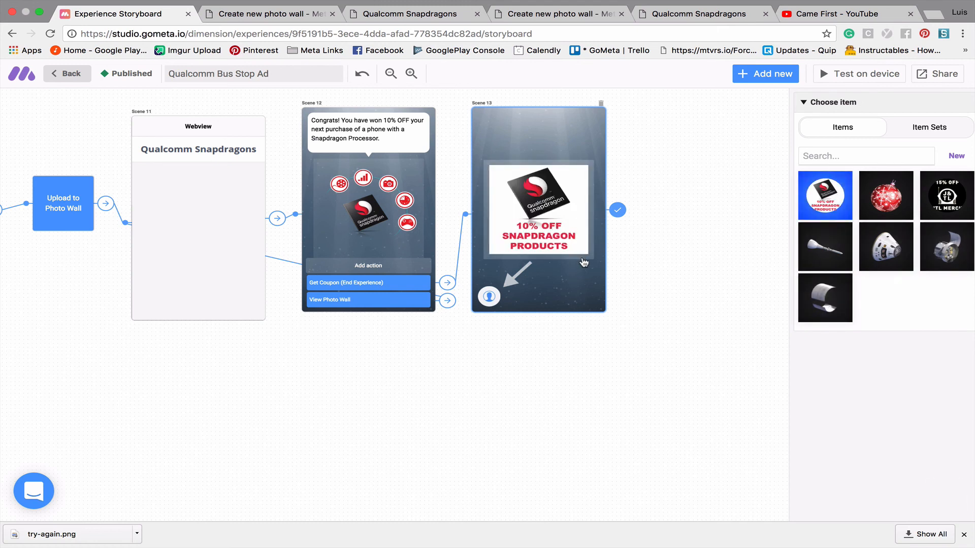
{"action": "left_click", "coordinate": [618, 212]}
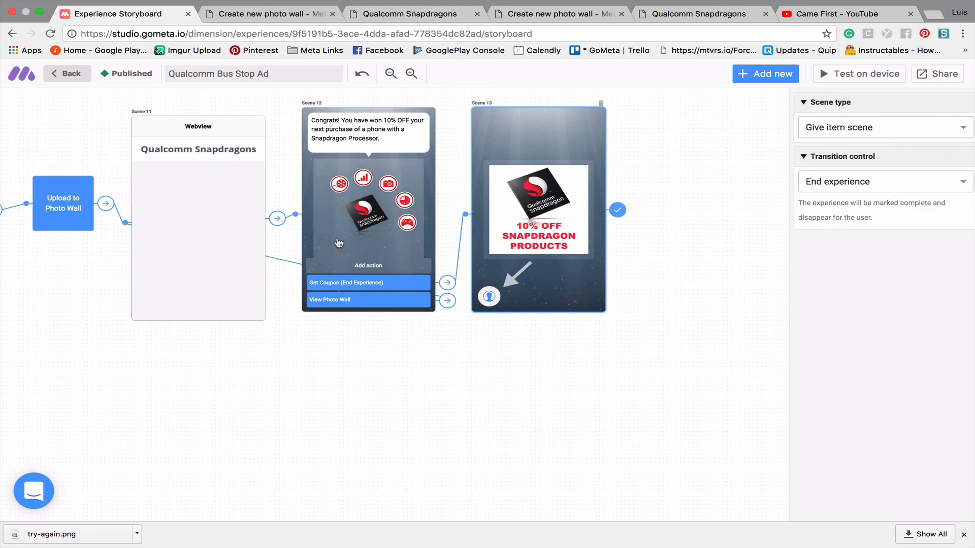
Step: Review the whole storyboard flow from the opening Welcome scene through the quiz and photo scenes to the coupon scene
{"action": "scroll", "coordinate": [338, 243], "scroll_direction": "left", "scroll_amount": 10}
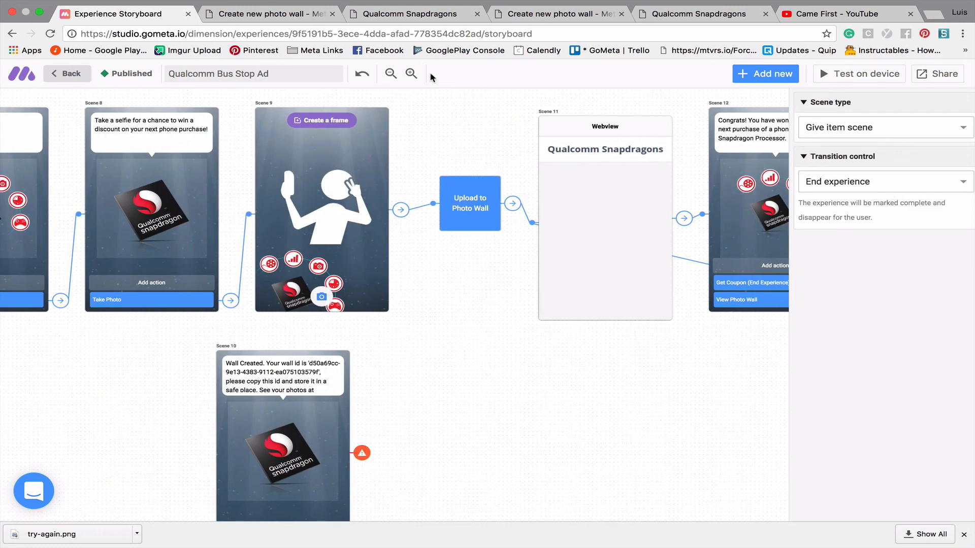
{"action": "left_click", "coordinate": [391, 74]}
{"action": "left_click", "coordinate": [391, 73]}
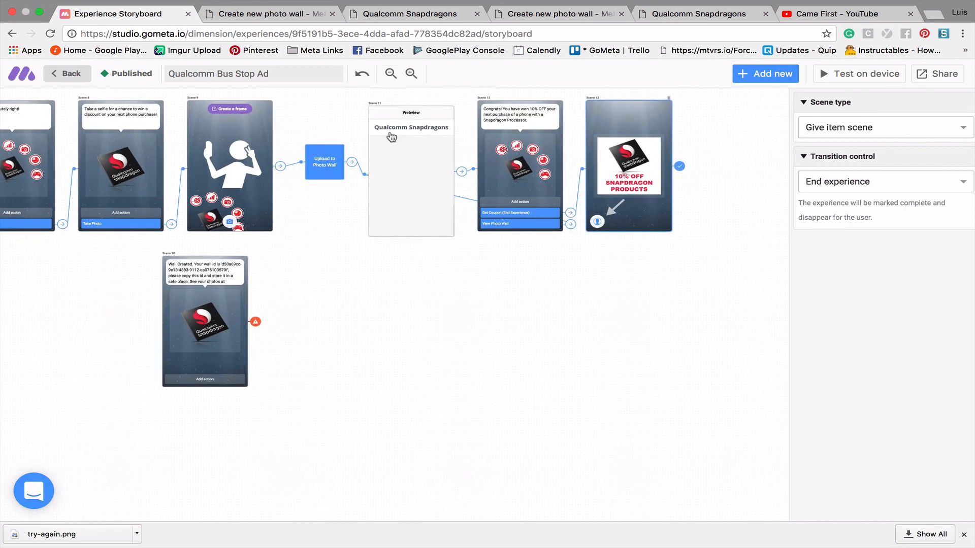
{"action": "scroll", "coordinate": [391, 137], "scroll_direction": "left", "scroll_amount": 18}
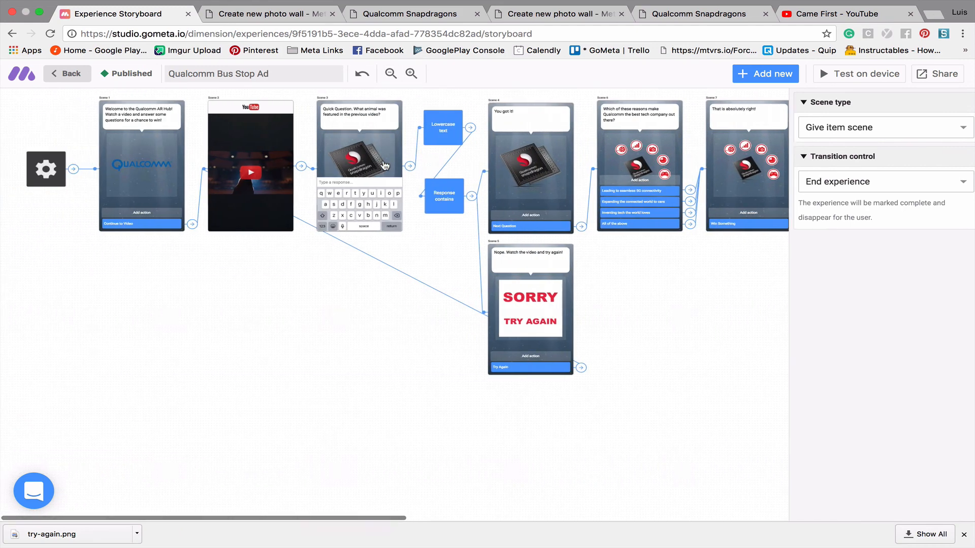
{"action": "scroll", "coordinate": [384, 166], "scroll_direction": "left", "scroll_amount": 2}
{"action": "scroll", "coordinate": [321, 252], "scroll_direction": "right", "scroll_amount": 2}
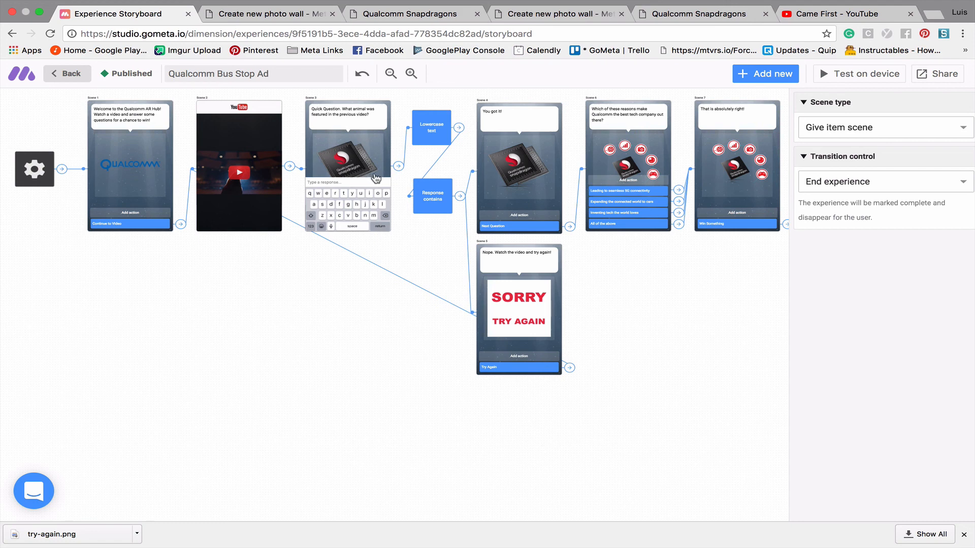
{"action": "scroll", "coordinate": [376, 178], "scroll_direction": "right", "scroll_amount": 5}
{"action": "scroll", "coordinate": [376, 177], "scroll_direction": "right", "scroll_amount": 4}
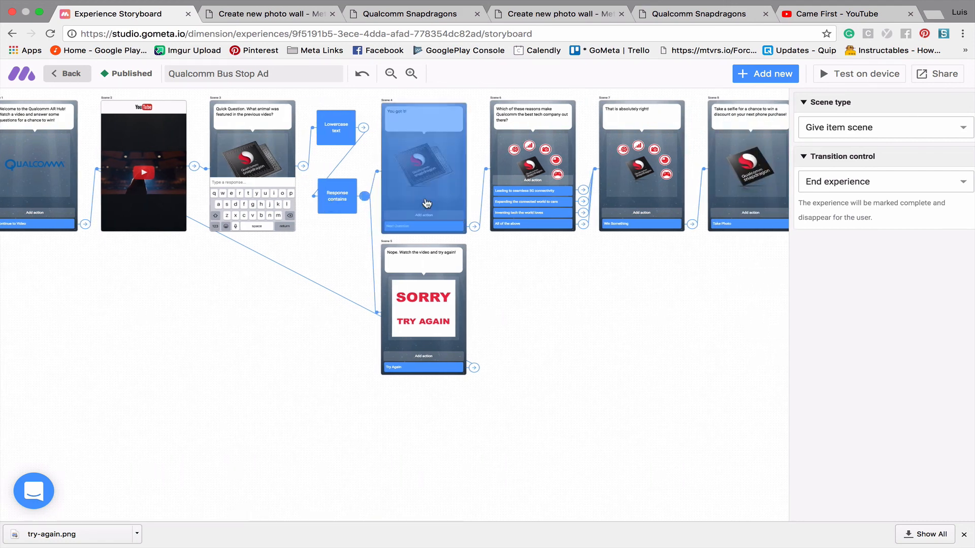
{"action": "scroll", "coordinate": [479, 199], "scroll_direction": "right", "scroll_amount": 5}
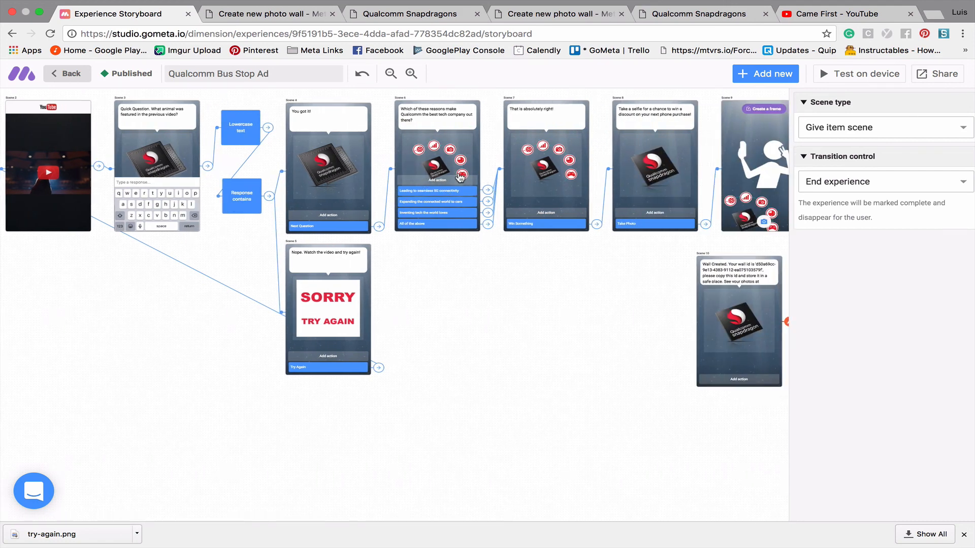
{"action": "scroll", "coordinate": [460, 177], "scroll_direction": "right", "scroll_amount": 12}
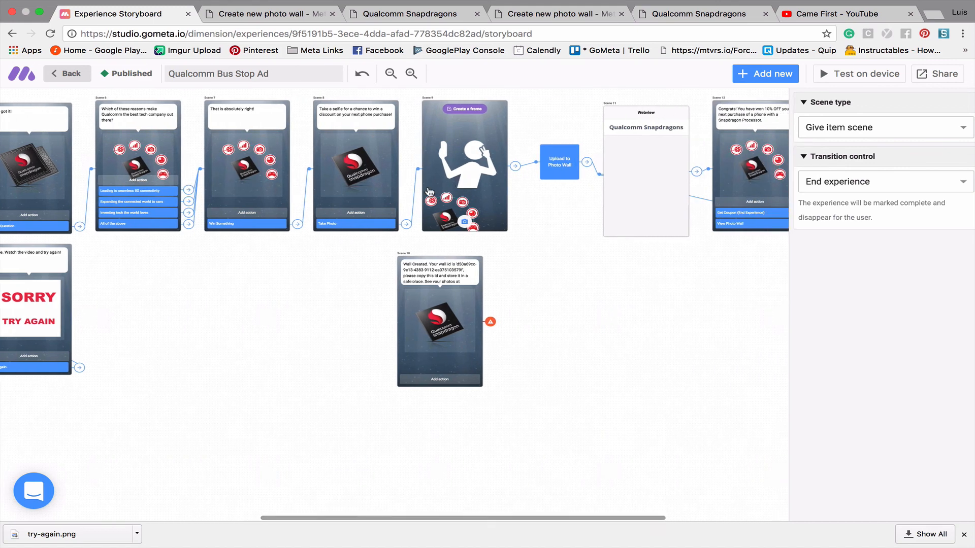
{"action": "scroll", "coordinate": [495, 176], "scroll_direction": "right", "scroll_amount": 5}
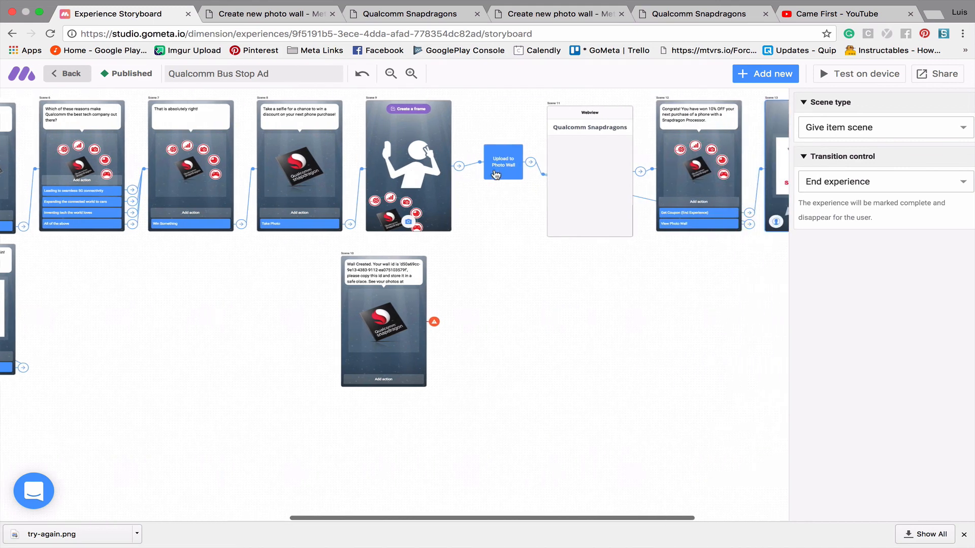
{"action": "scroll", "coordinate": [501, 195], "scroll_direction": "right", "scroll_amount": 4}
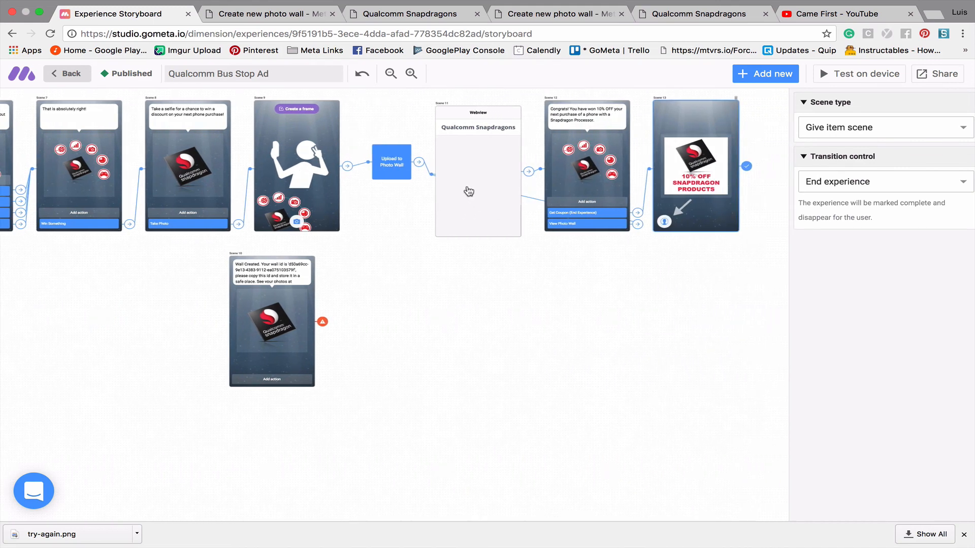
{"action": "scroll", "coordinate": [558, 208], "scroll_direction": "right", "scroll_amount": 4}
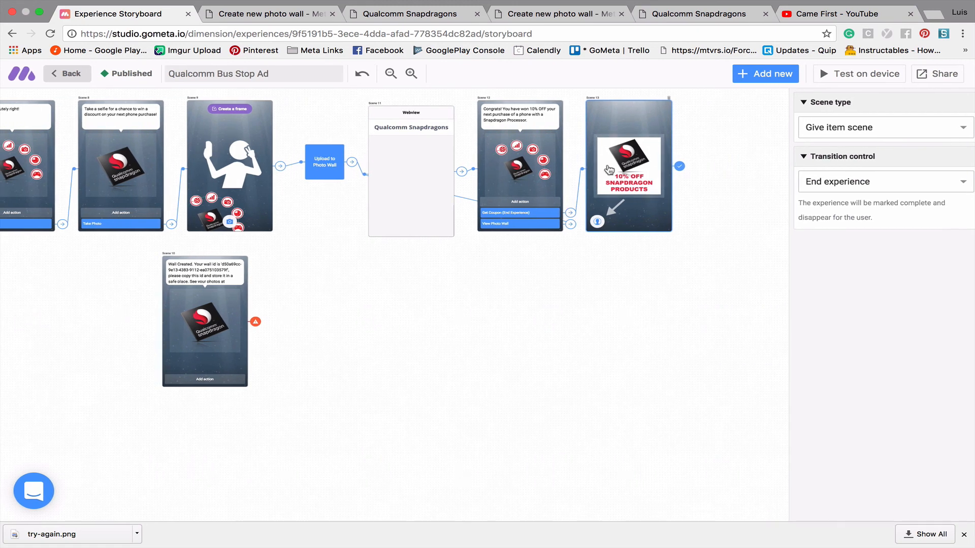